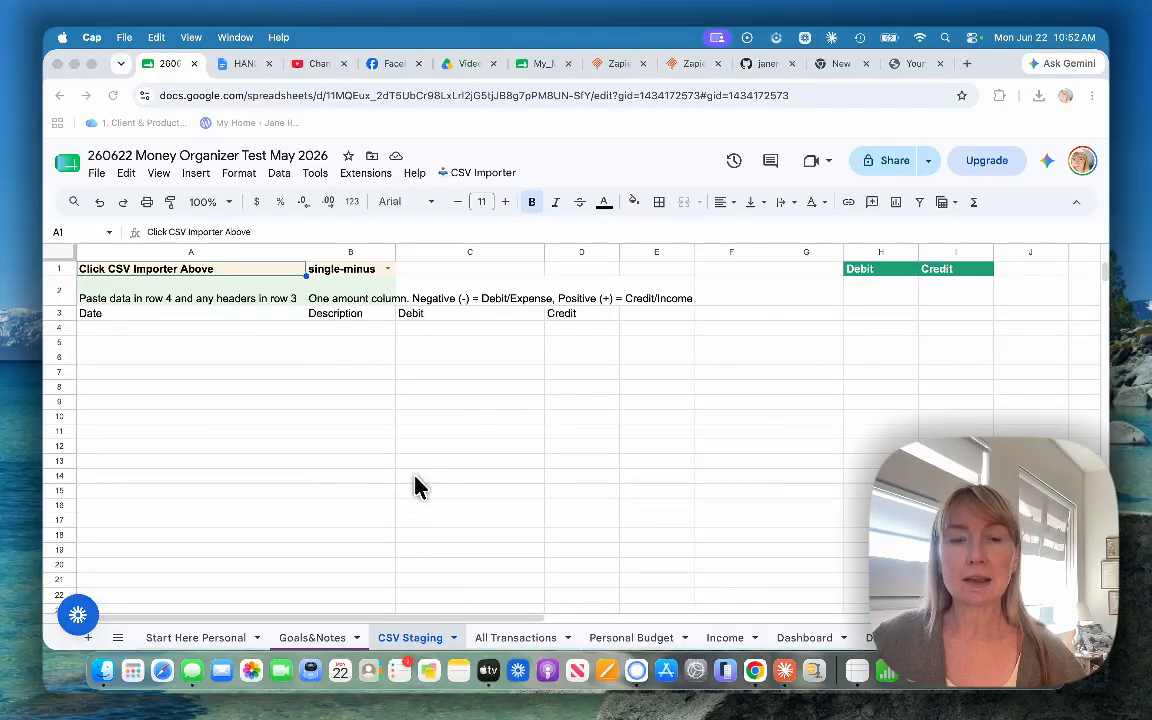
Step: Look at the All Transactions sheet and return to the CSV Staging sheet
{"action": "left_click", "coordinate": [521, 637]}
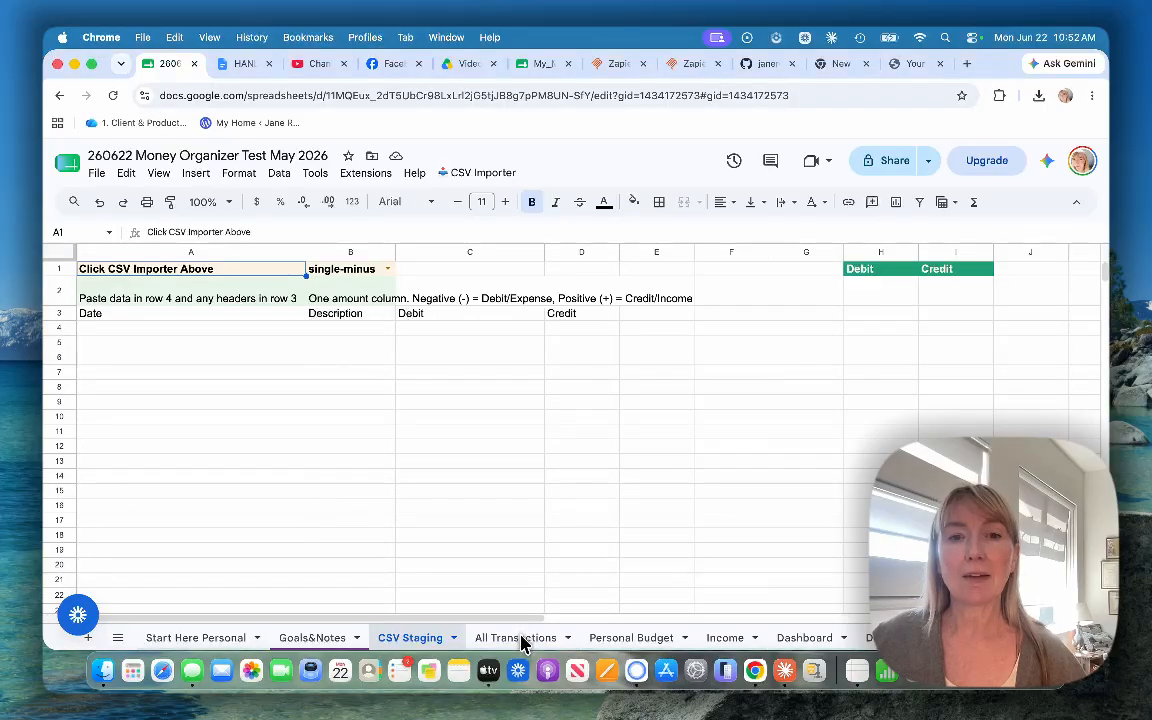
{"action": "left_click", "coordinate": [516, 638]}
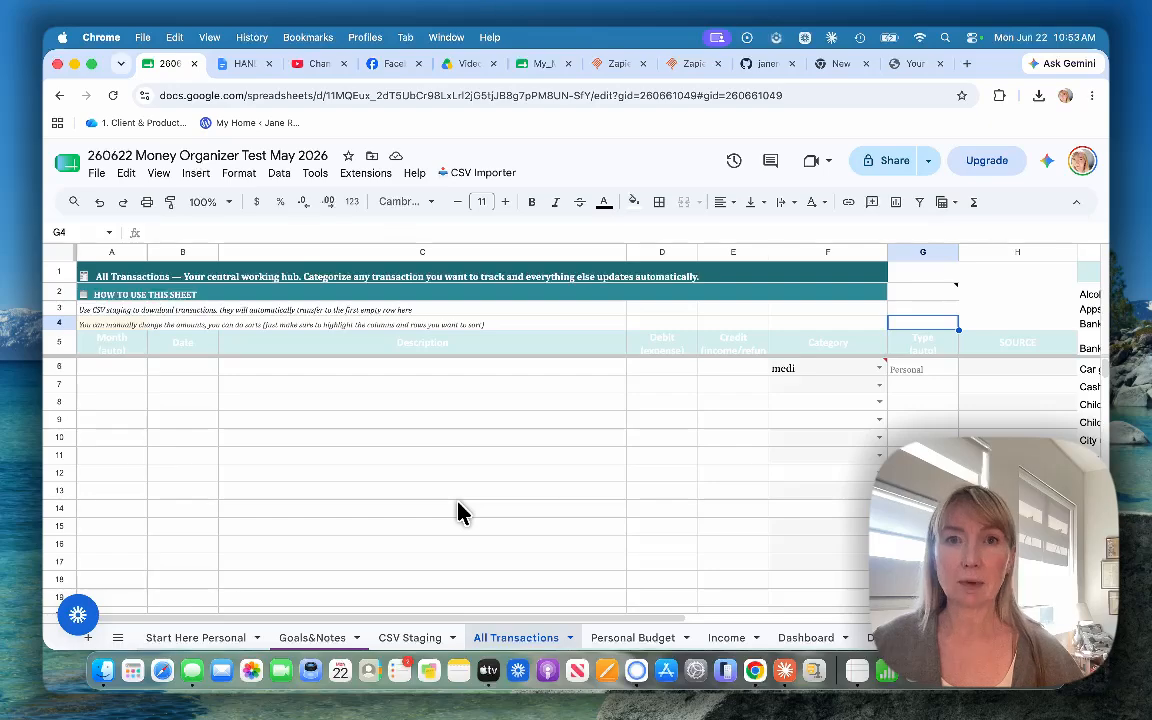
{"action": "left_click", "coordinate": [565, 583]}
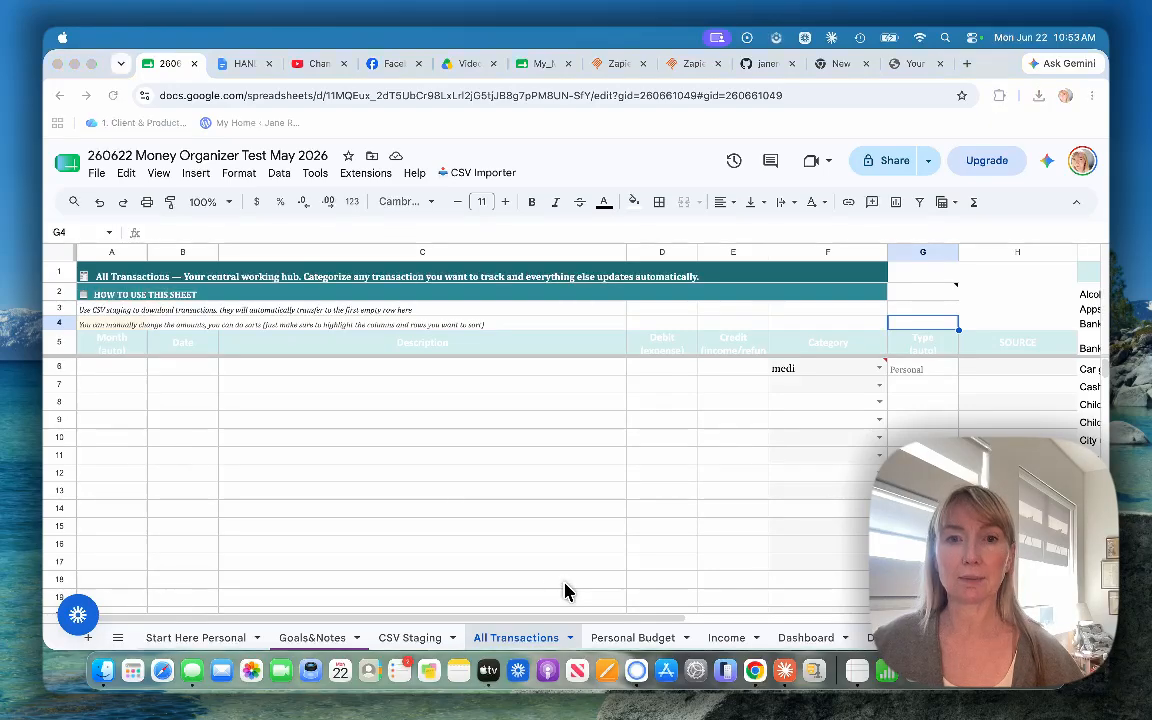
{"action": "left_click", "coordinate": [412, 637]}
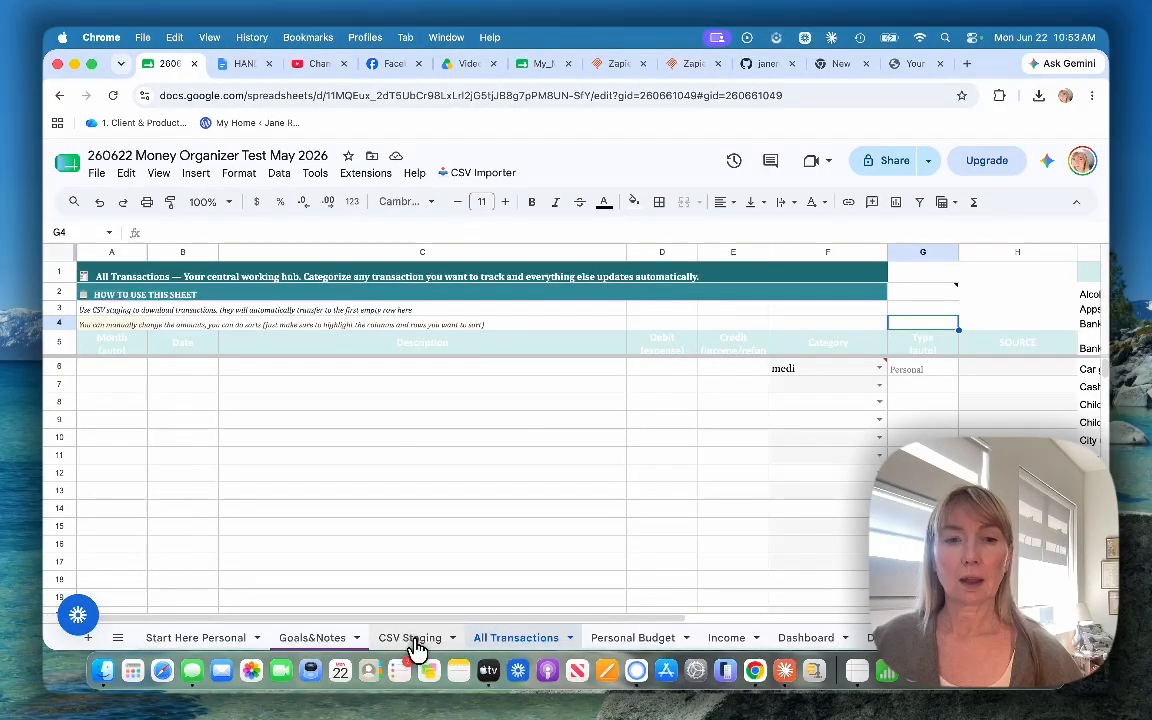
{"action": "left_click", "coordinate": [412, 637]}
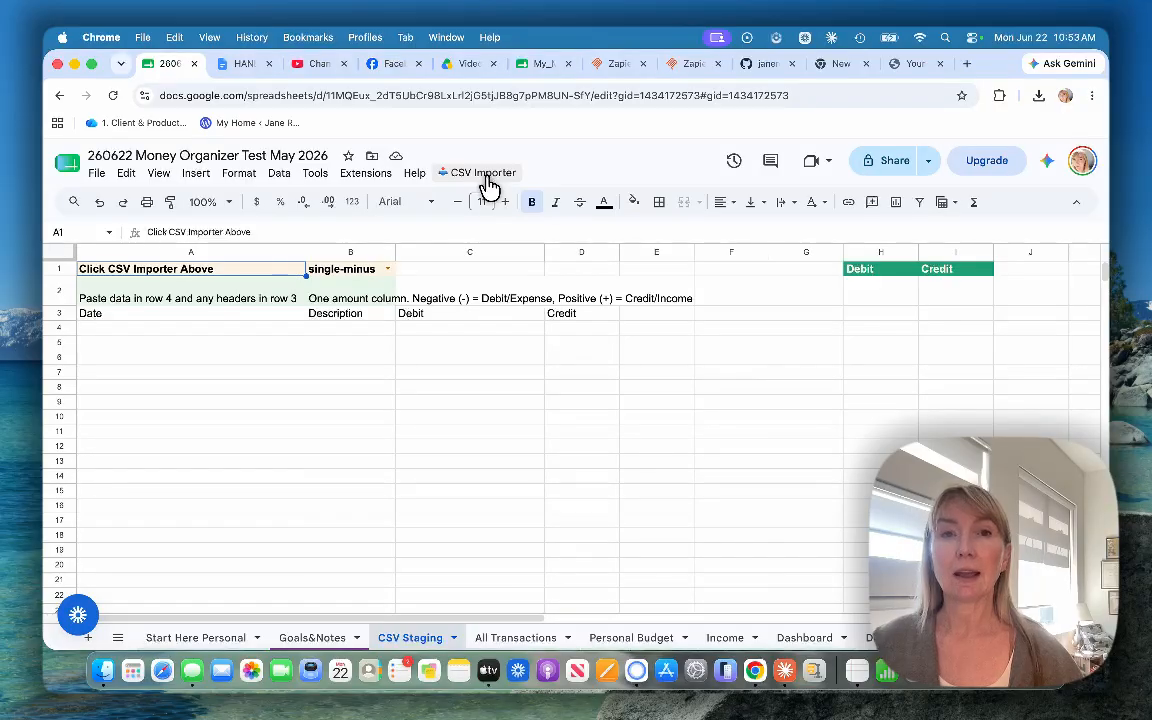
{"action": "left_click", "coordinate": [370, 180]}
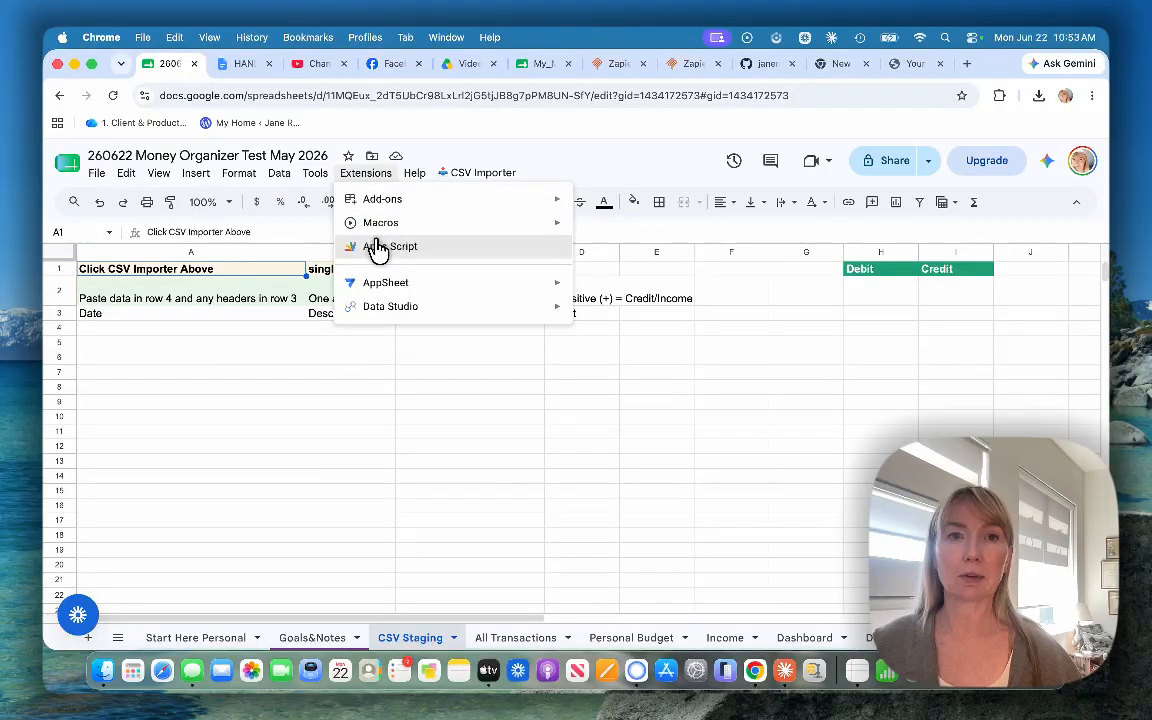
{"action": "left_click", "coordinate": [372, 176]}
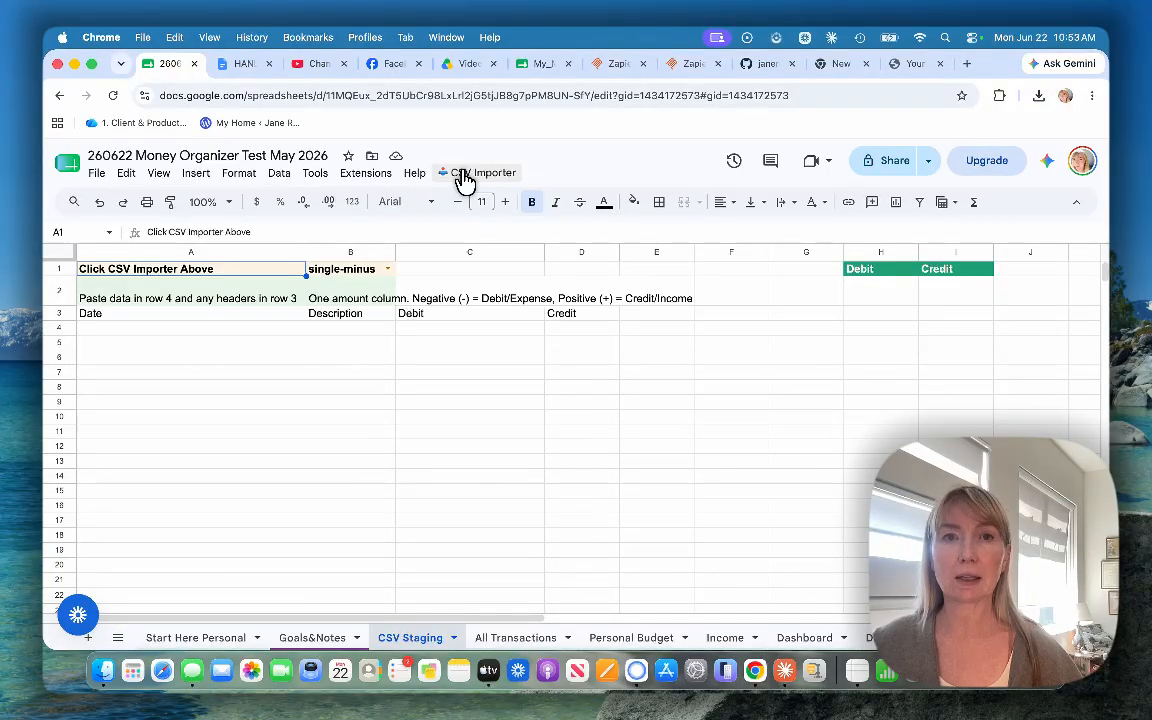
{"action": "left_click", "coordinate": [465, 178]}
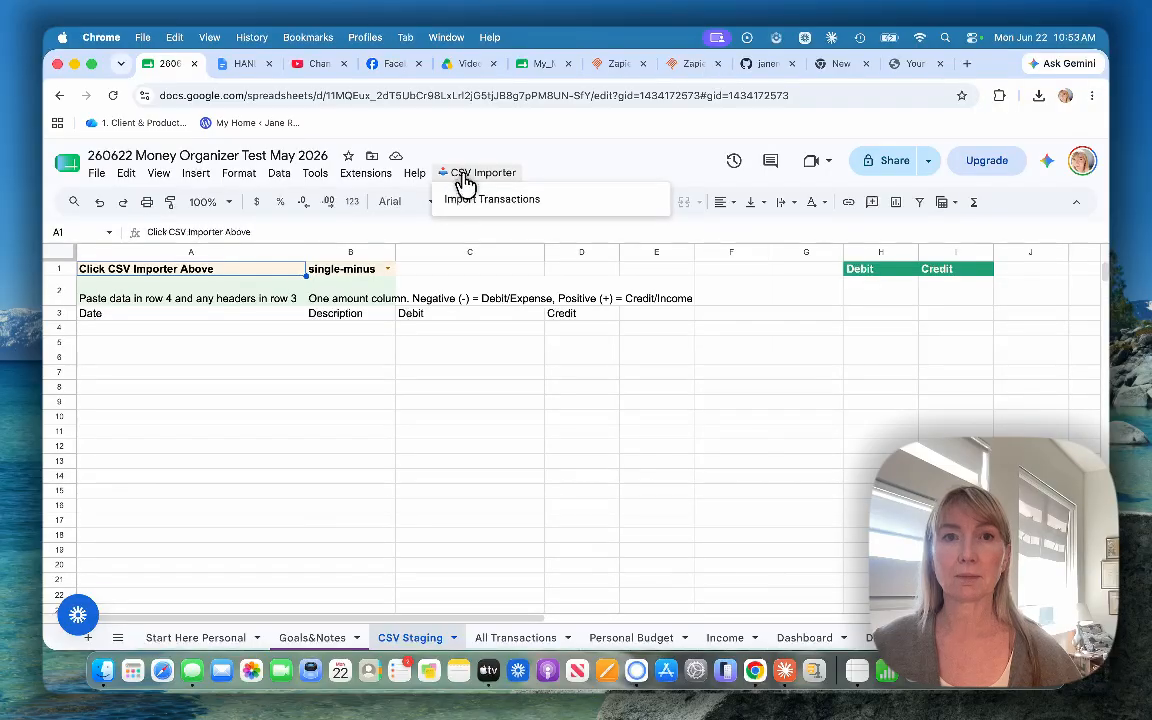
{"action": "left_click", "coordinate": [470, 200]}
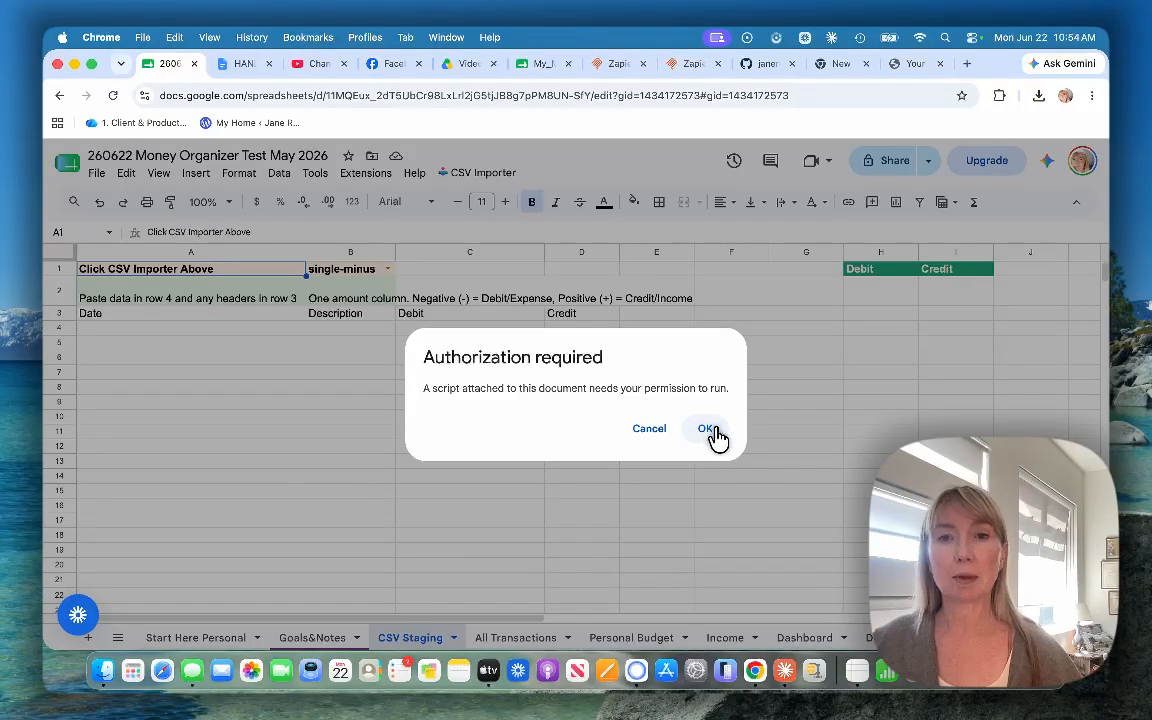
{"action": "left_click", "coordinate": [714, 436]}
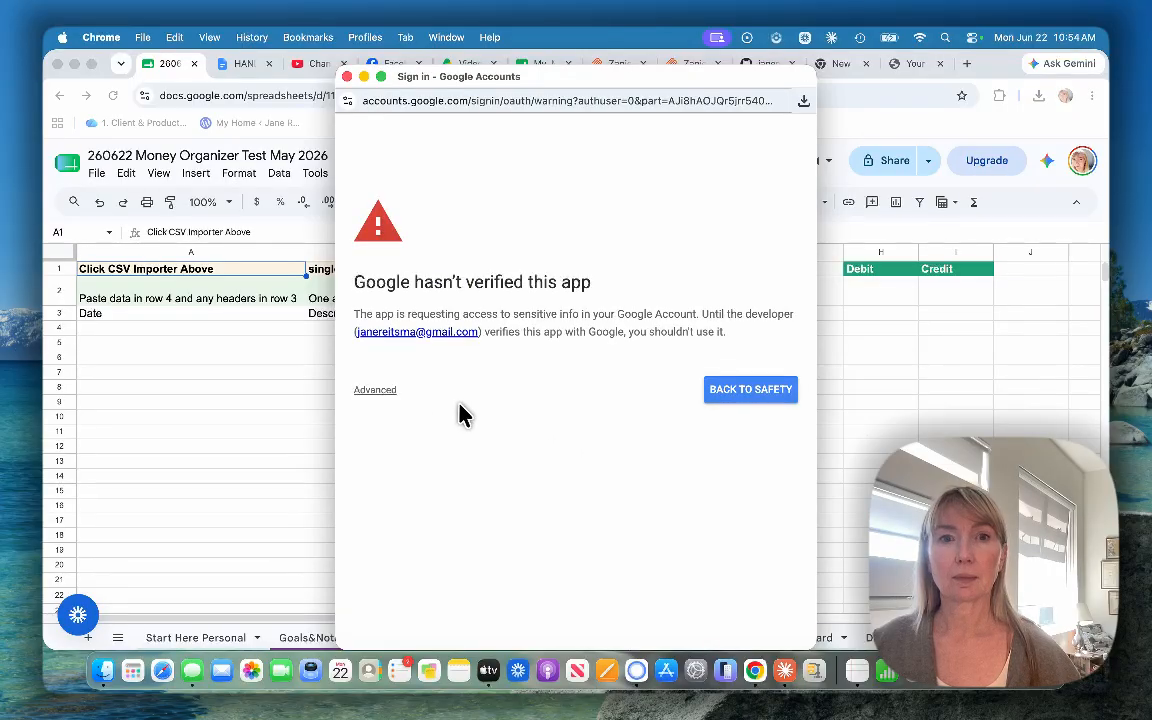
{"action": "left_click", "coordinate": [727, 398]}
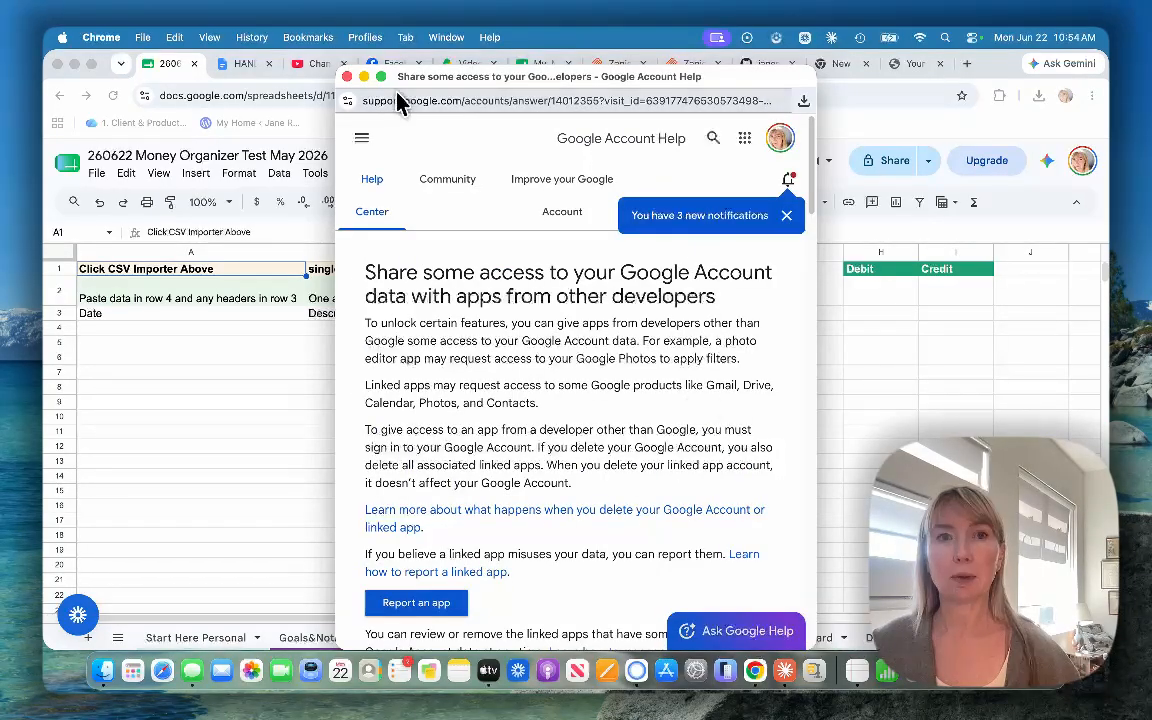
{"action": "left_click", "coordinate": [347, 77]}
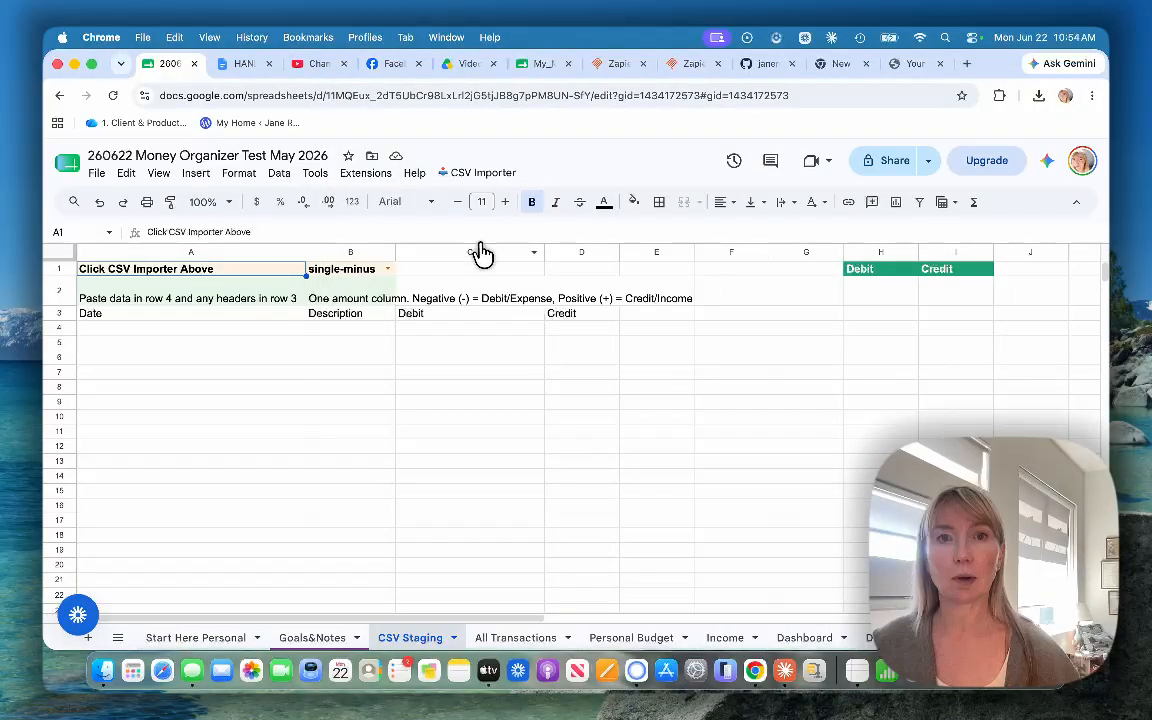
Step: Run Import Transactions from the CSV Importer, start its authorization and proceed past the unverified-app warning to CSV Importer
{"action": "left_click", "coordinate": [490, 176]}
{"action": "left_click", "coordinate": [490, 195]}
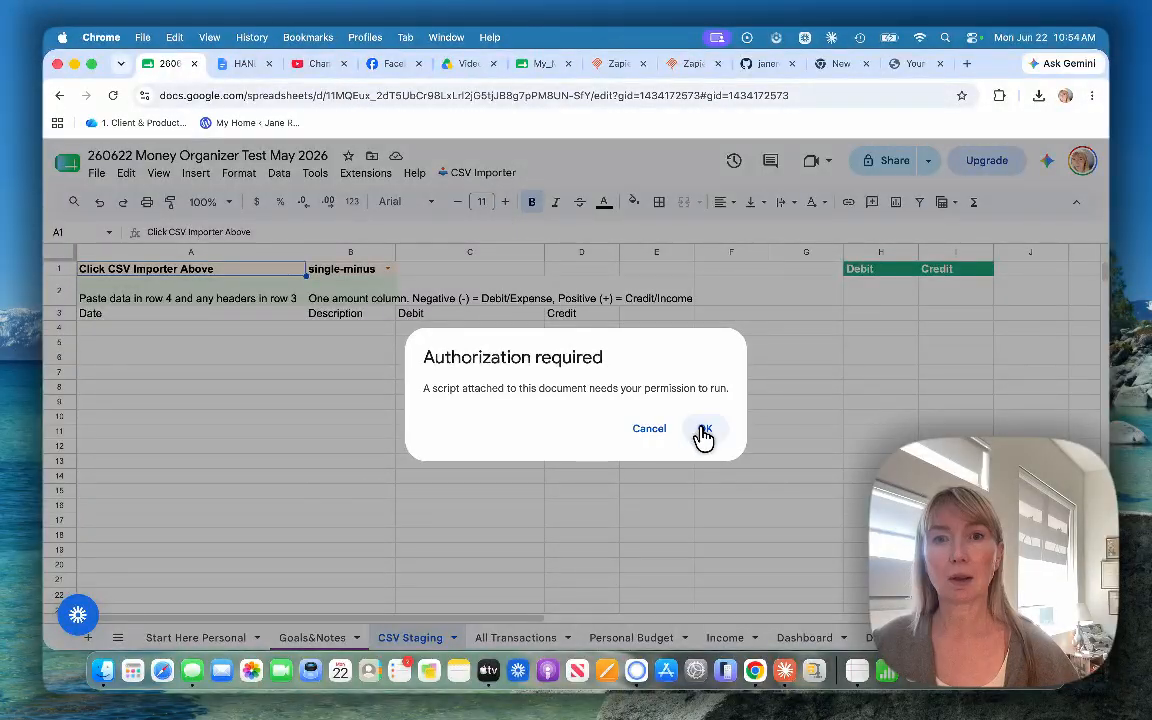
{"action": "left_click", "coordinate": [705, 430]}
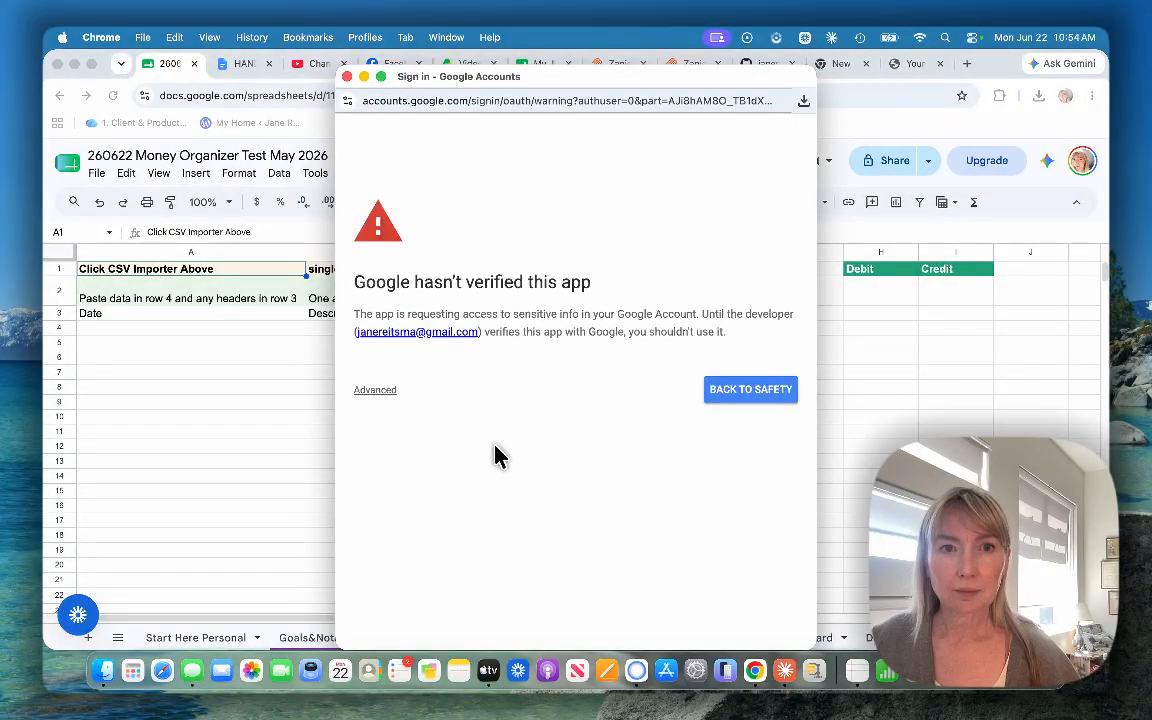
{"action": "left_click", "coordinate": [376, 392]}
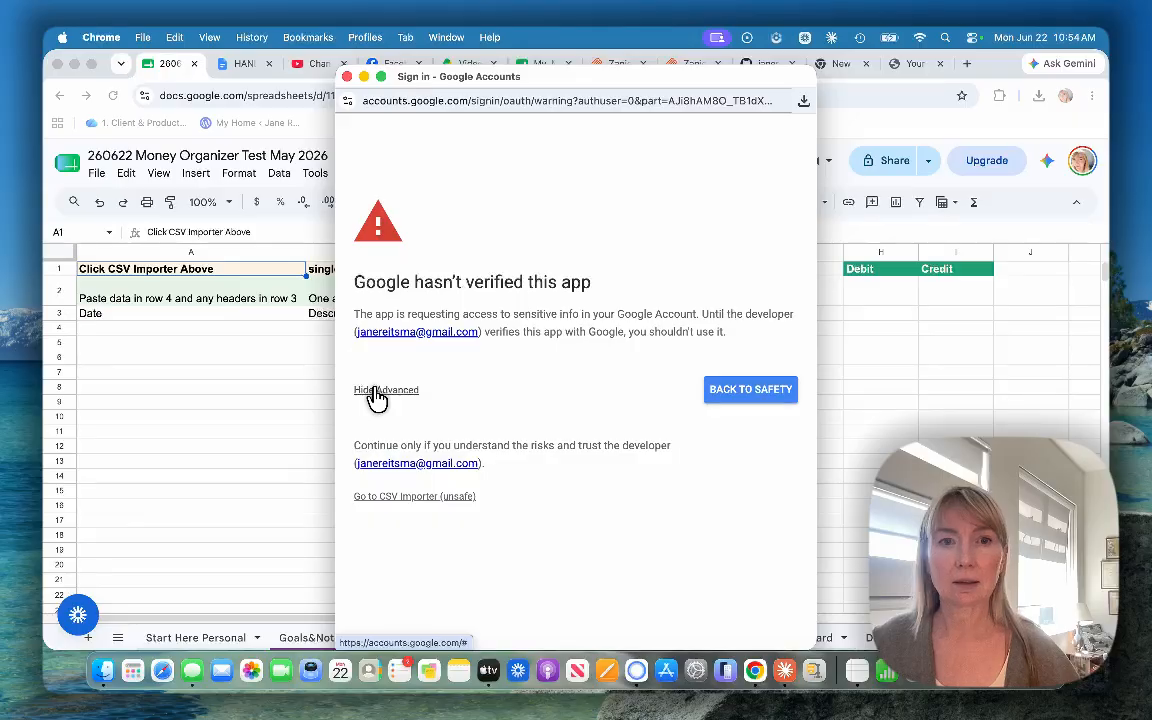
{"action": "left_click", "coordinate": [405, 500]}
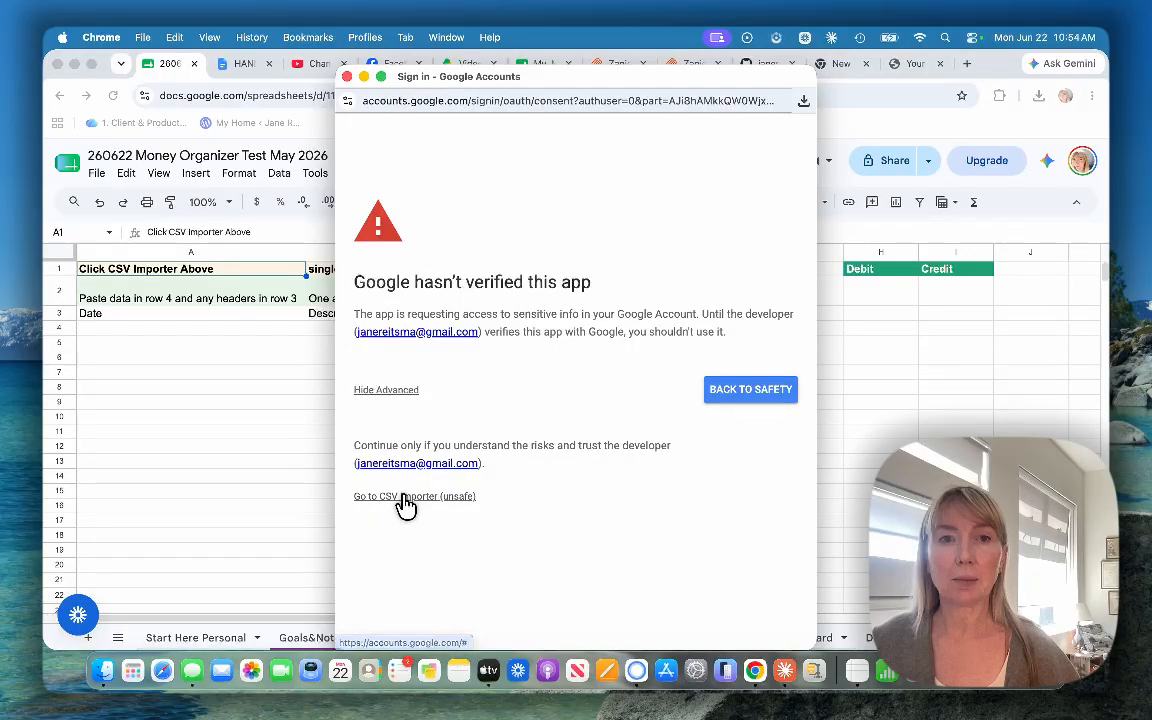
Step: Grant CSV Importer all the requested Google account permissions and complete the authorization
{"action": "left_click", "coordinate": [421, 560]}
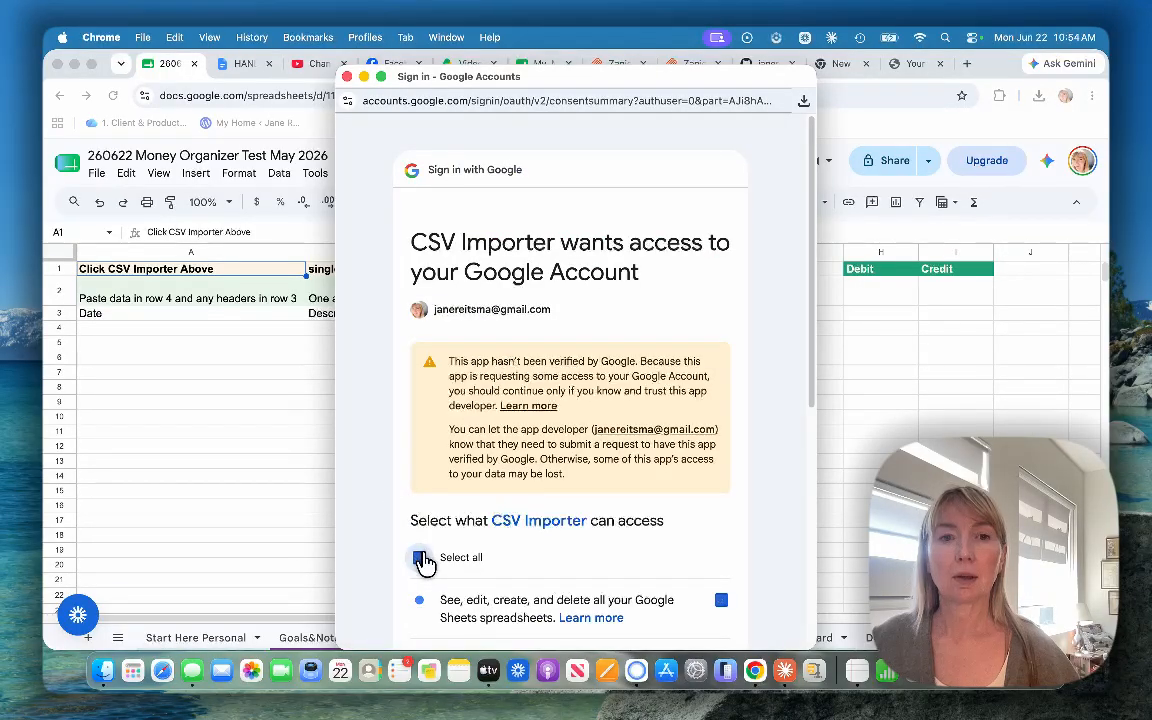
{"action": "scroll", "coordinate": [425, 563], "scroll_direction": "down", "scroll_amount": 10}
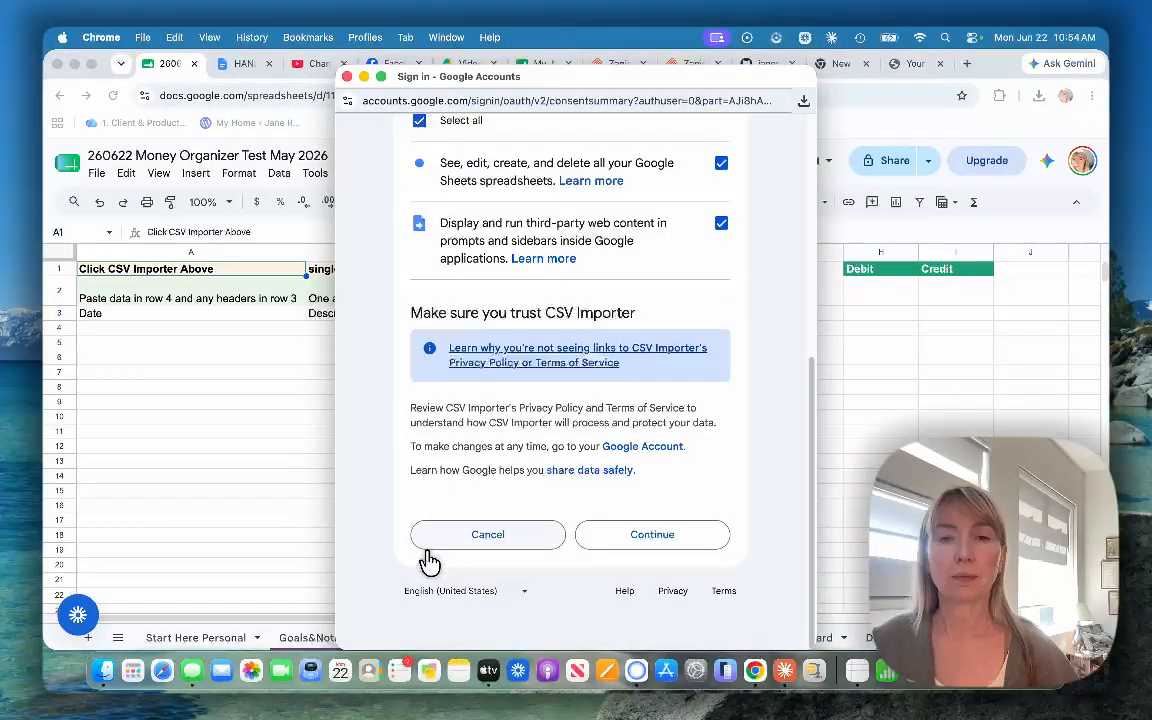
{"action": "left_click", "coordinate": [610, 530]}
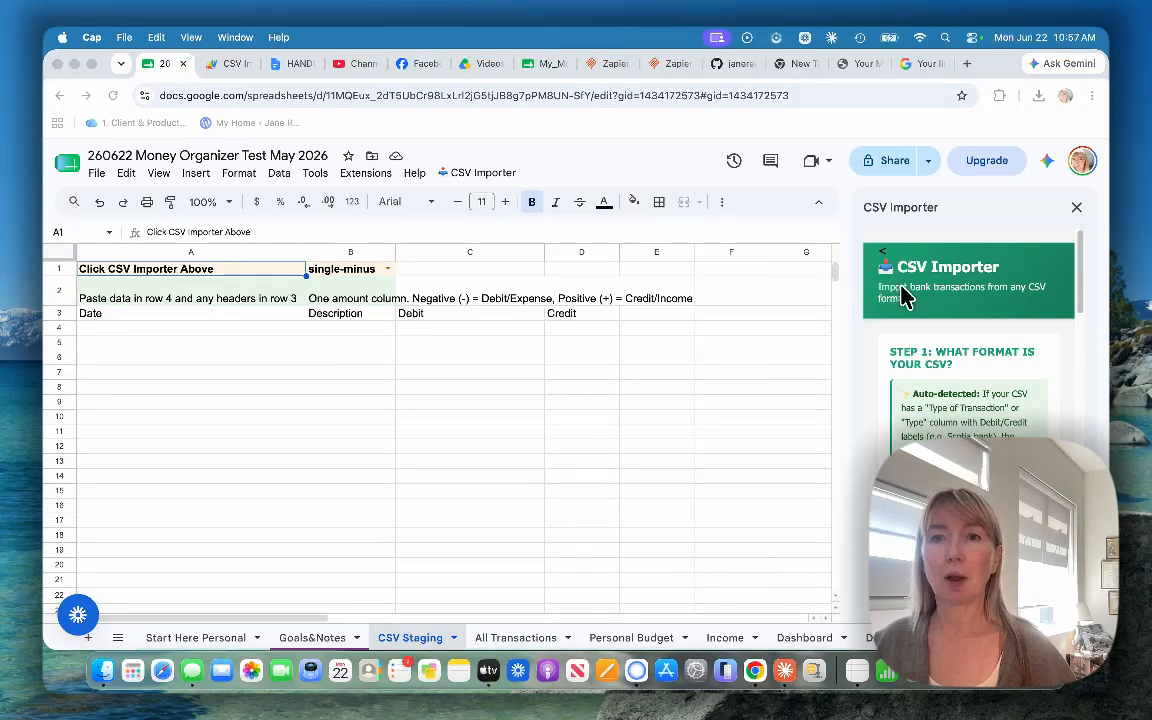
Step: Switch to Google Drive and open the Ultimate Package CSV in My Drive's May 2026 CSV folder to check its columns
{"action": "scroll", "coordinate": [963, 398], "scroll_direction": "down", "scroll_amount": 3}
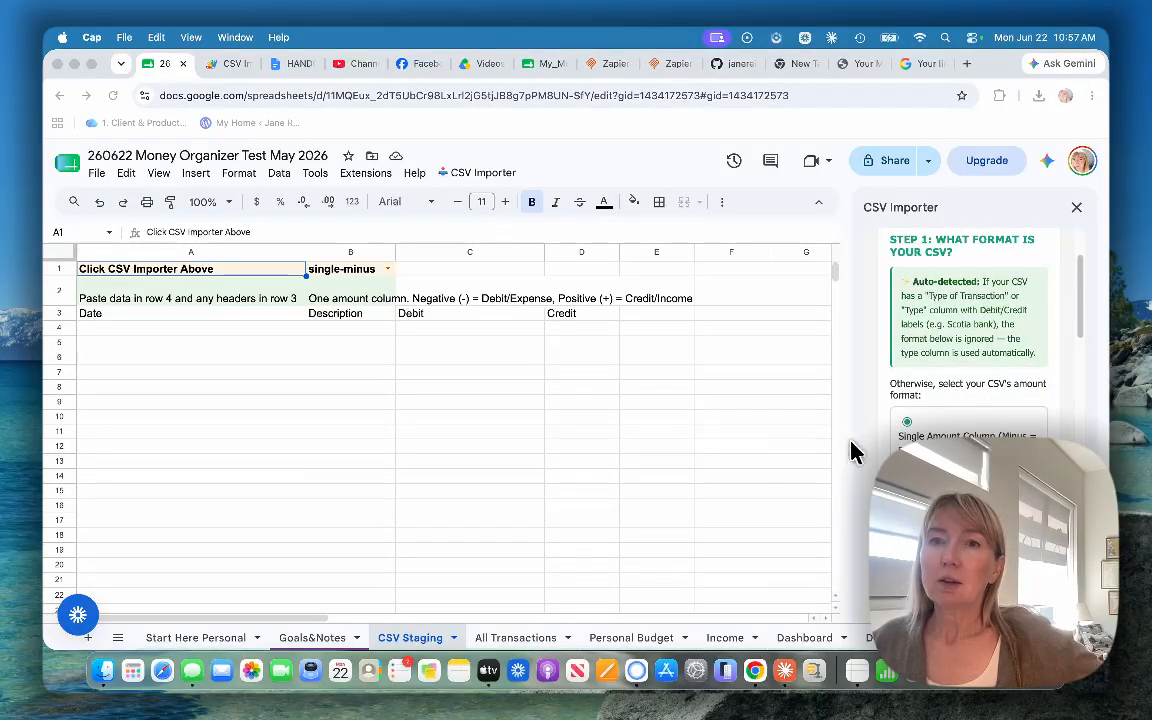
{"action": "scroll", "coordinate": [963, 330], "scroll_direction": "down", "scroll_amount": 1}
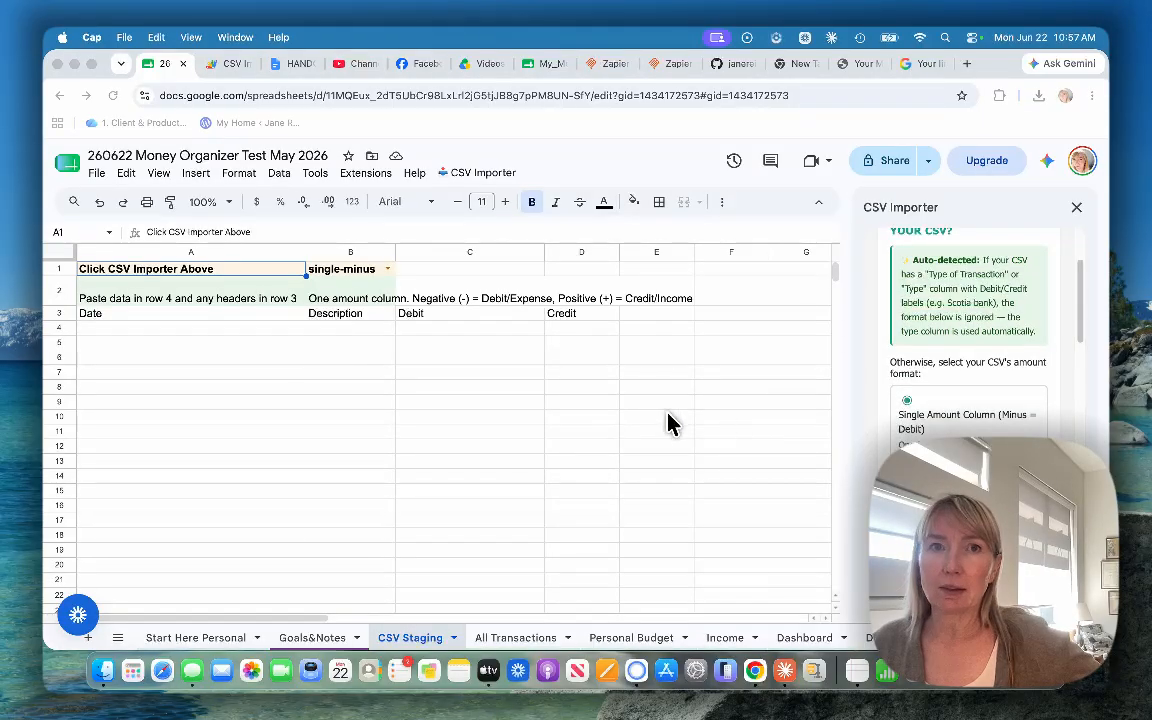
{"action": "left_click", "coordinate": [478, 66]}
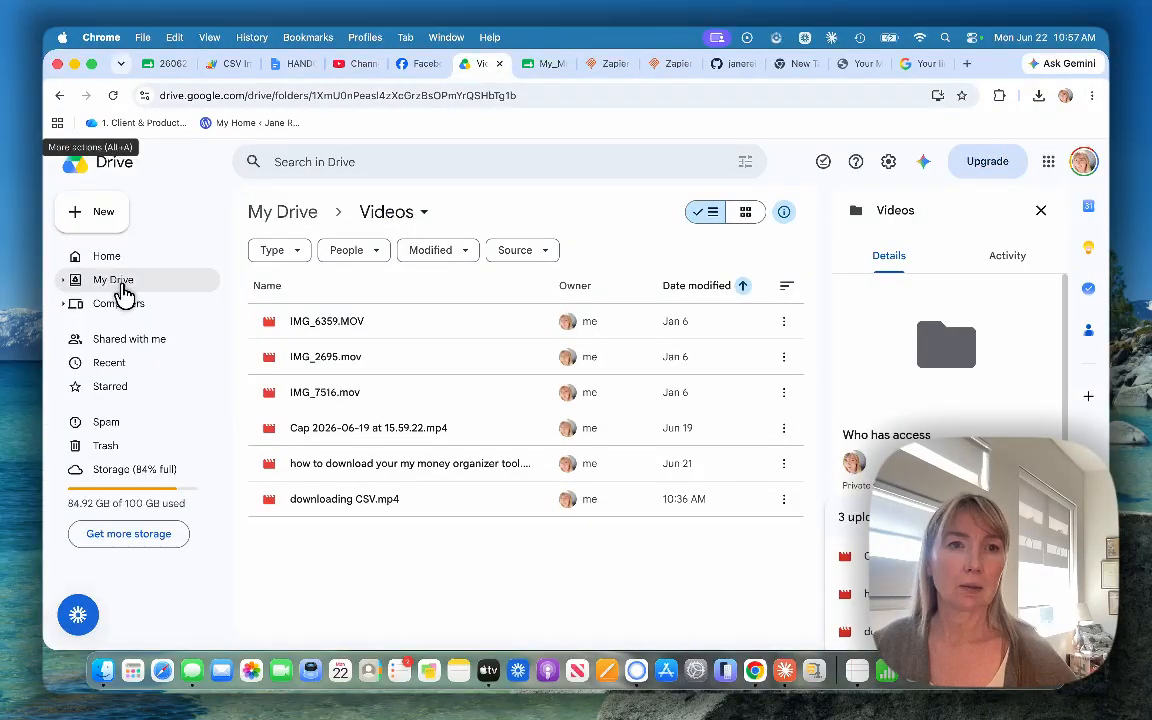
{"action": "left_click", "coordinate": [119, 284]}
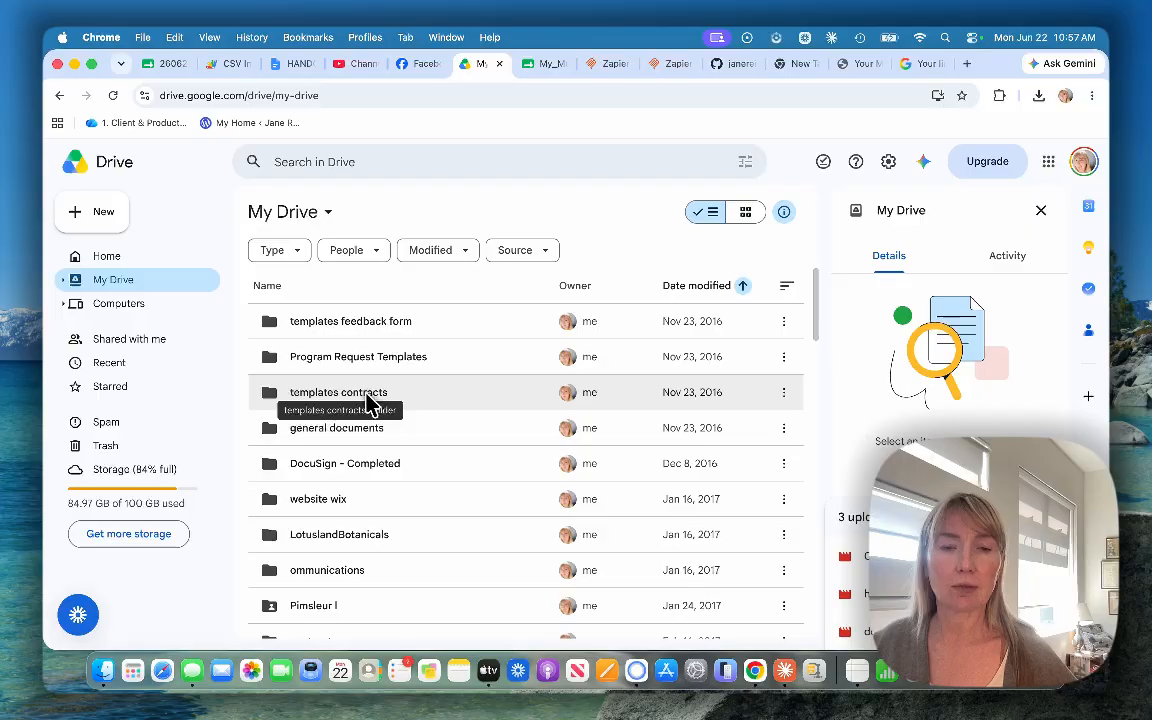
{"action": "scroll", "coordinate": [370, 435], "scroll_direction": "down", "scroll_amount": 8}
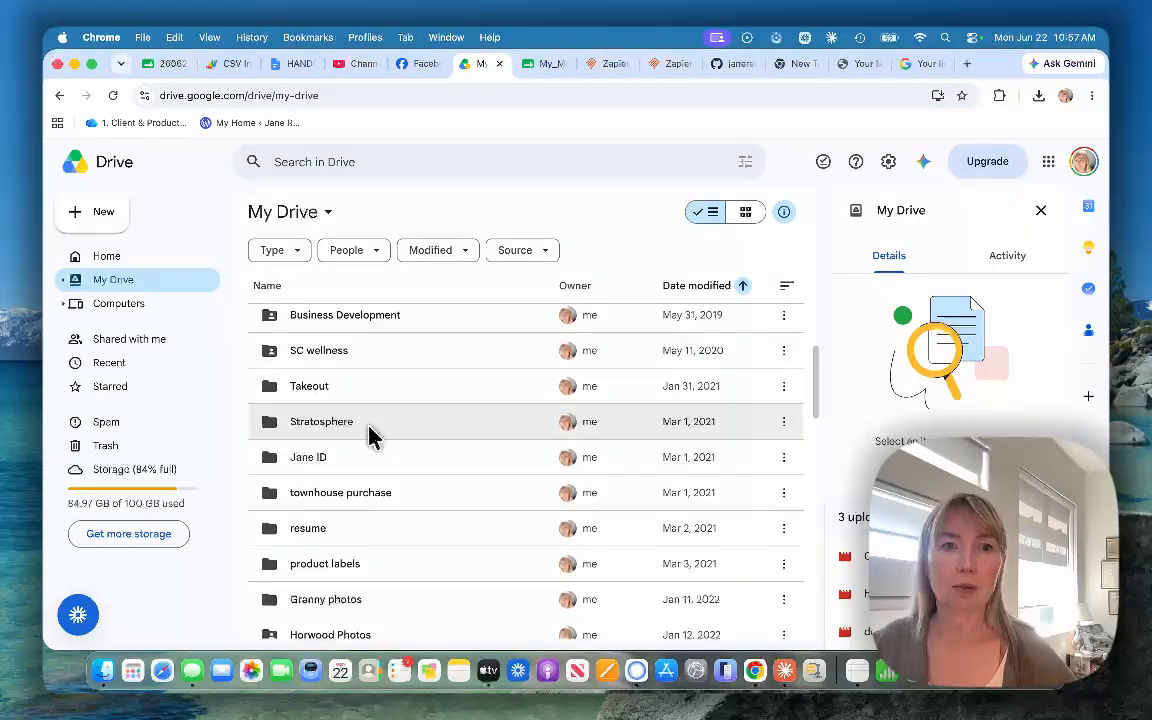
{"action": "scroll", "coordinate": [370, 435], "scroll_direction": "down", "scroll_amount": 6}
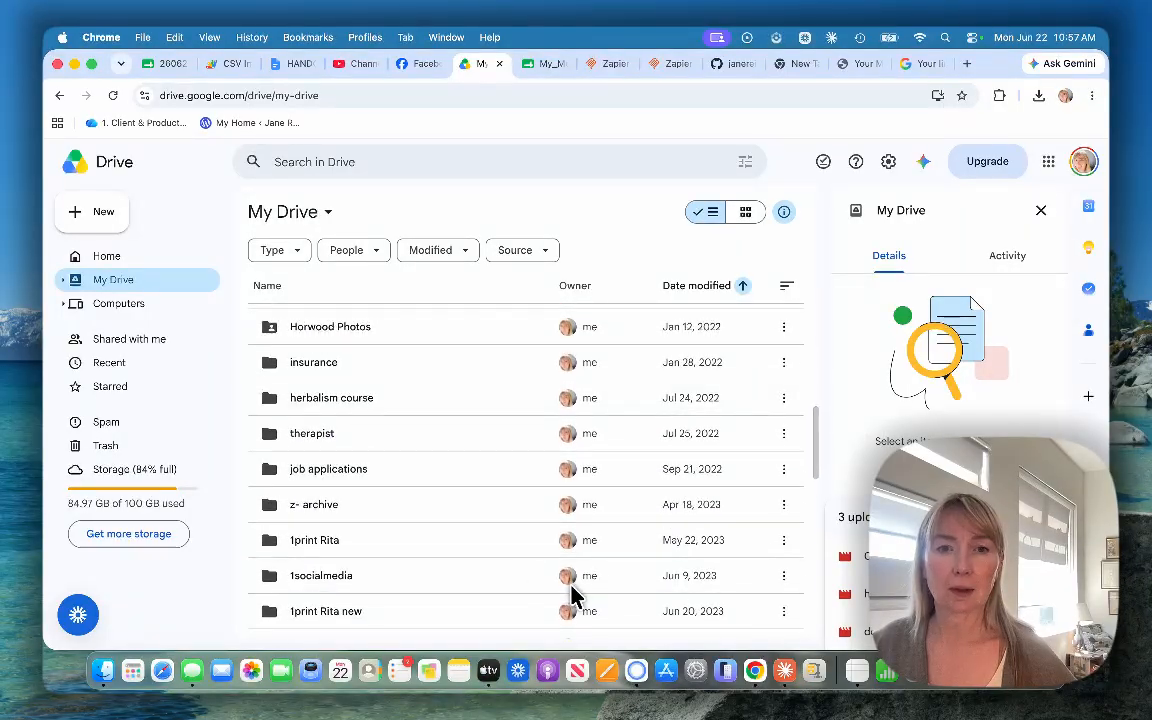
{"action": "scroll", "coordinate": [570, 580], "scroll_direction": "down", "scroll_amount": 10}
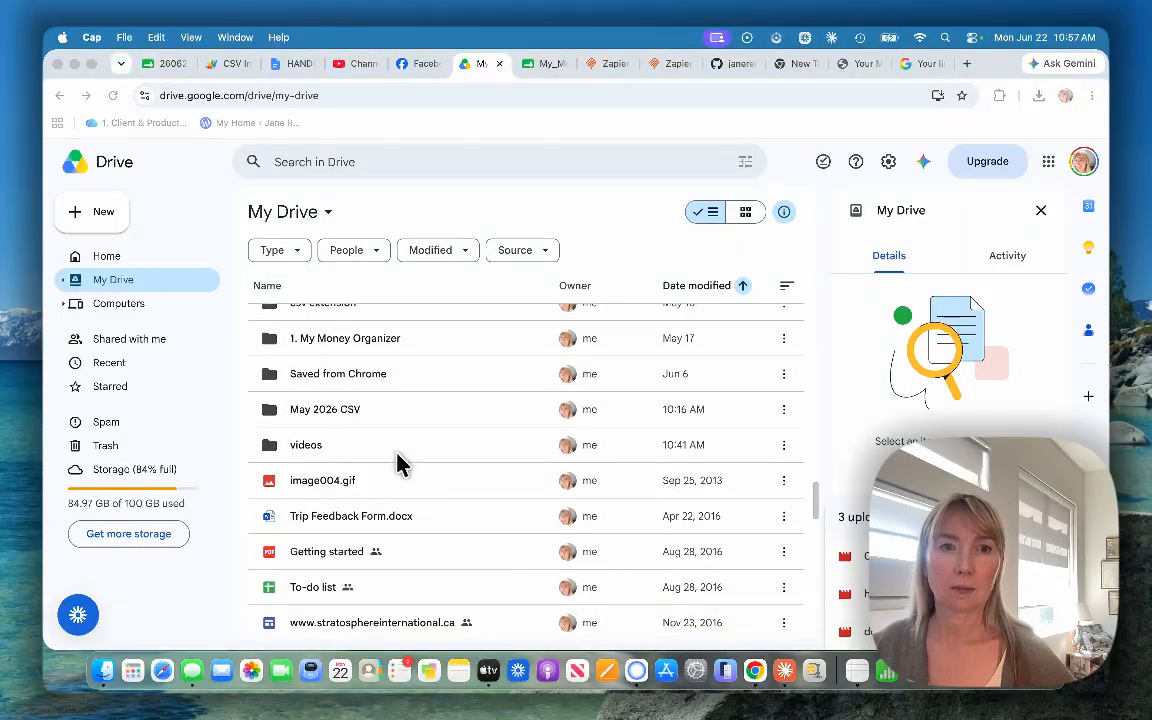
{"action": "double_click", "coordinate": [322, 410]}
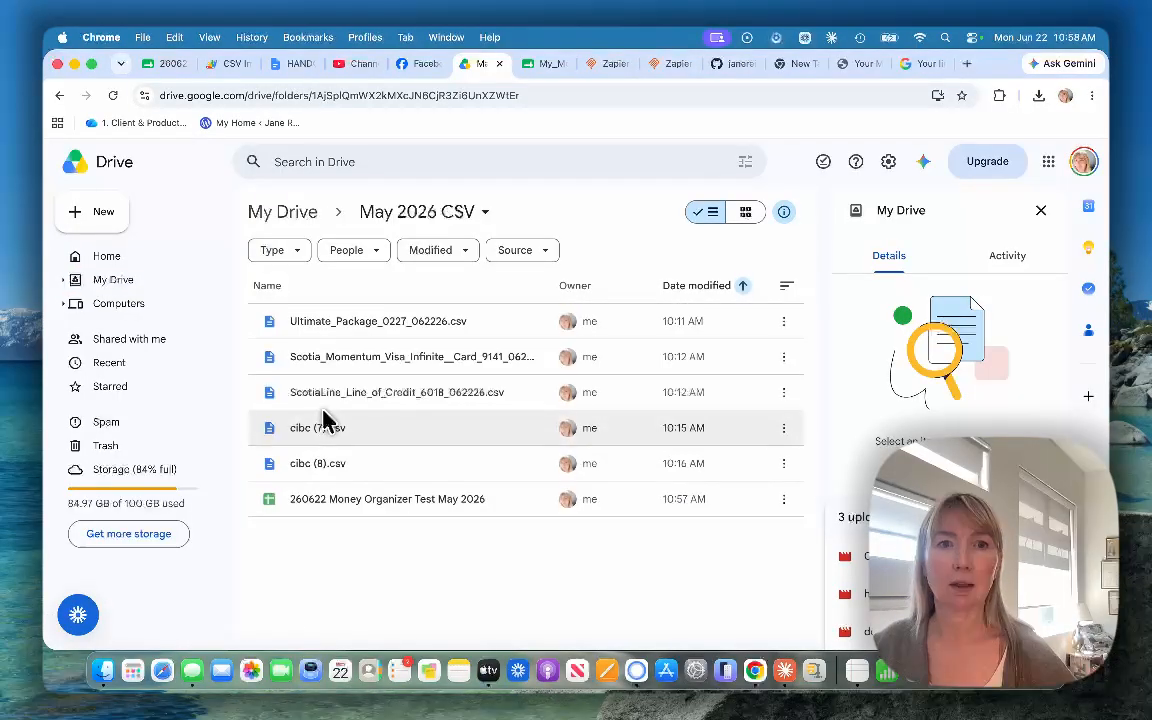
{"action": "double_click", "coordinate": [326, 320]}
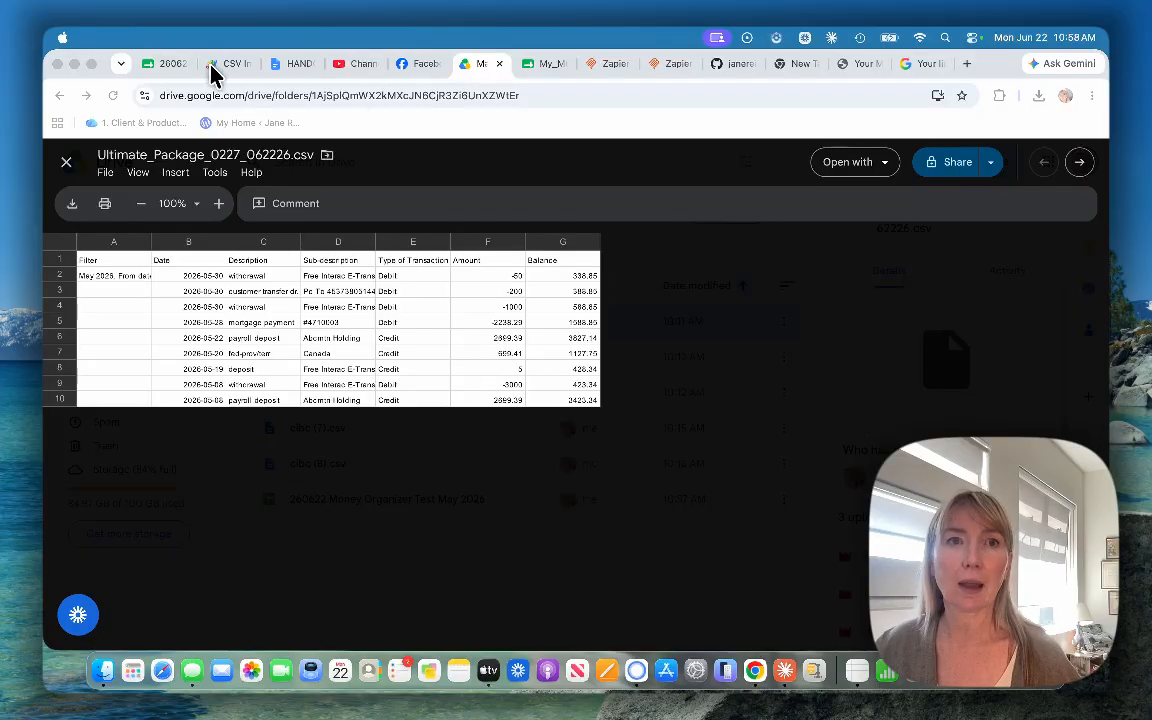
Step: Back in the Money Organizer spreadsheet, try the importer's other amount formats and settle on Single Amount Column (Minus = Debit)
{"action": "left_click", "coordinate": [172, 67]}
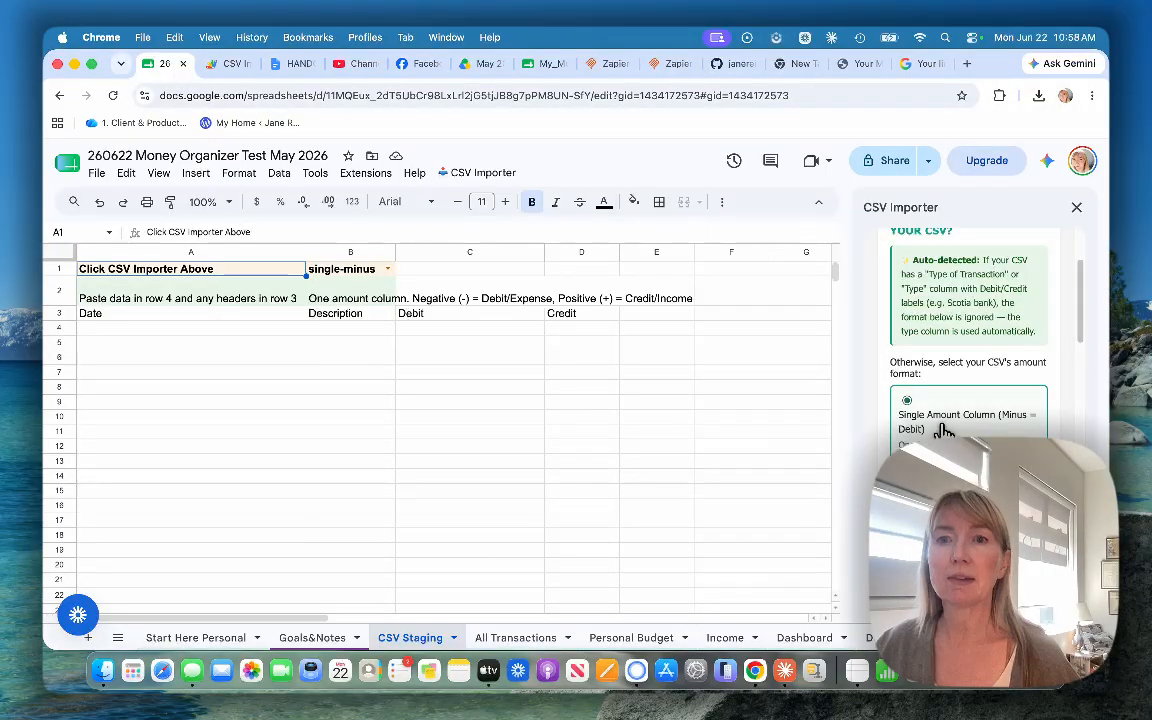
{"action": "scroll", "coordinate": [915, 420], "scroll_direction": "down", "scroll_amount": 1}
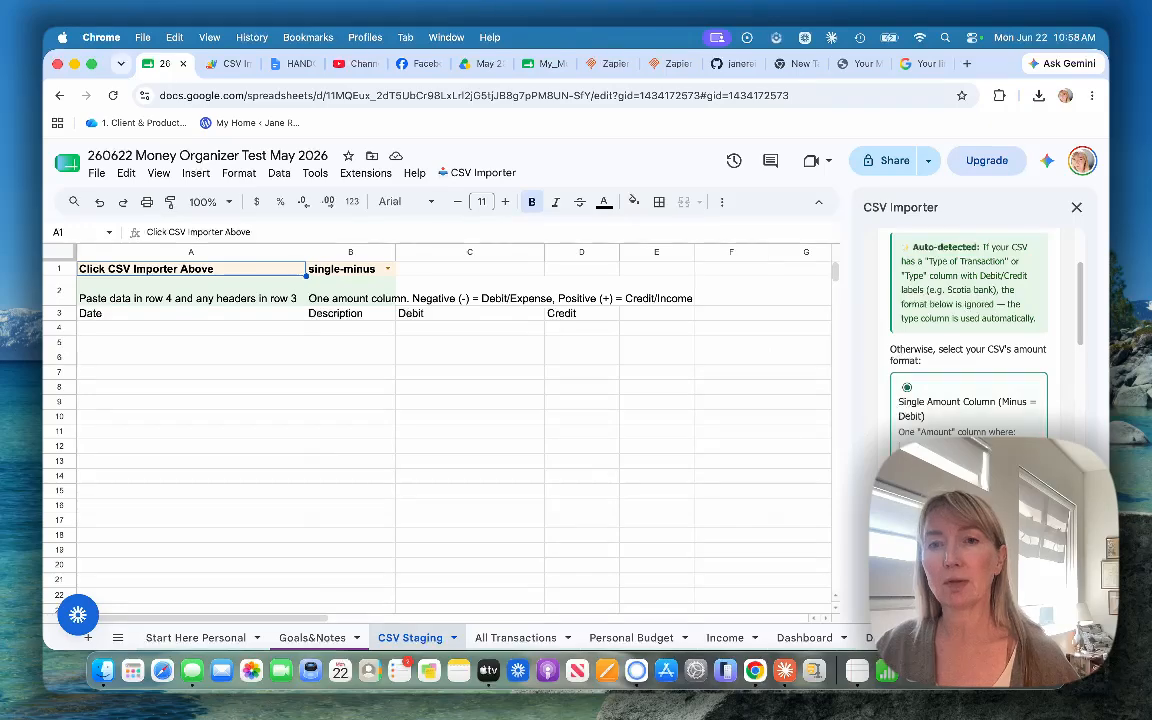
{"action": "scroll", "coordinate": [910, 435], "scroll_direction": "down", "scroll_amount": 4}
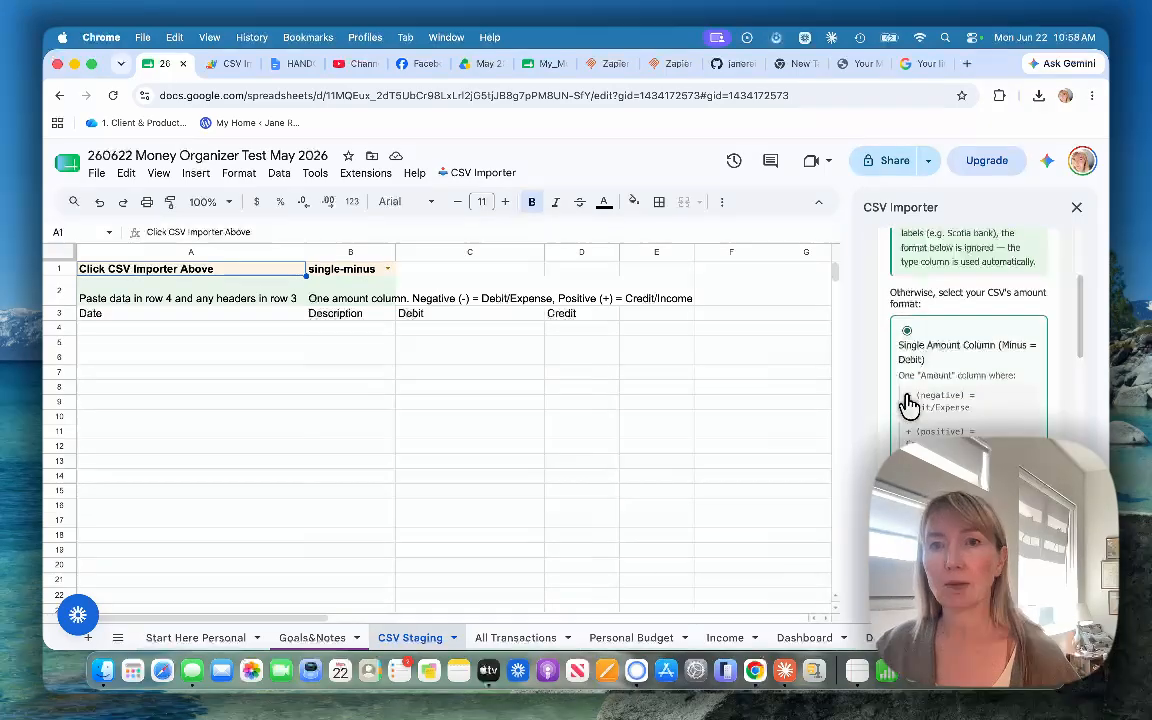
{"action": "scroll", "coordinate": [910, 435], "scroll_direction": "down", "scroll_amount": 6}
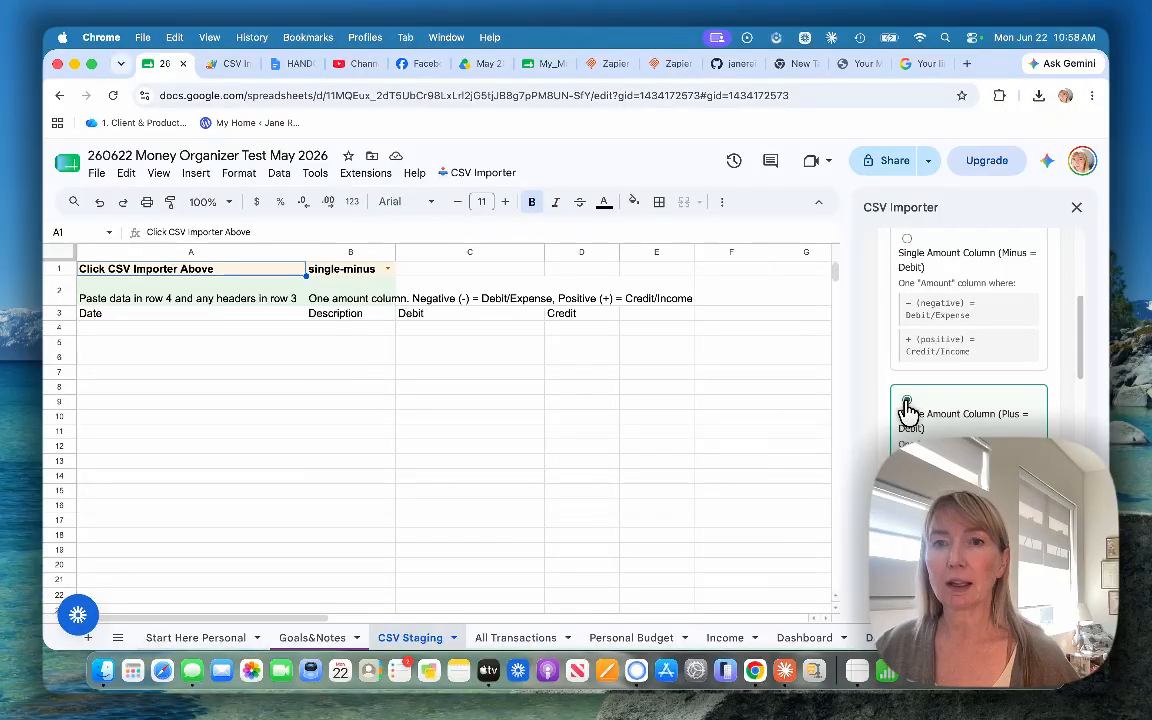
{"action": "left_click", "coordinate": [907, 402]}
{"action": "scroll", "coordinate": [907, 405], "scroll_direction": "down", "scroll_amount": 6}
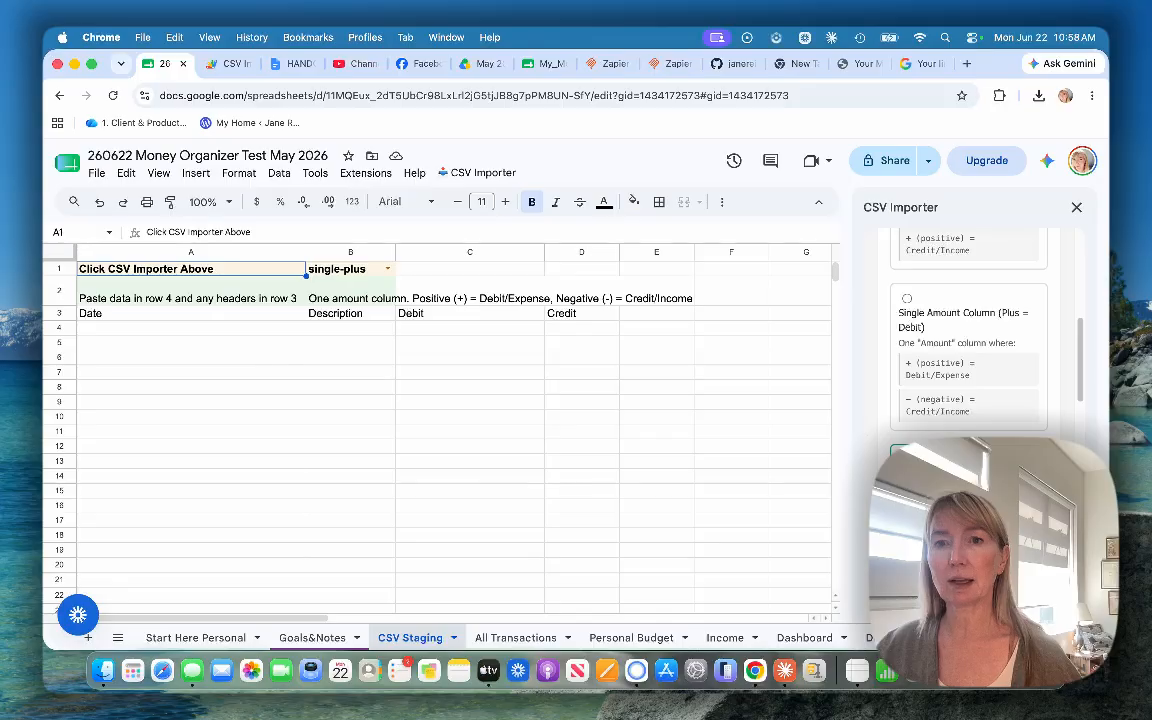
{"action": "scroll", "coordinate": [913, 434], "scroll_direction": "up", "scroll_amount": 10}
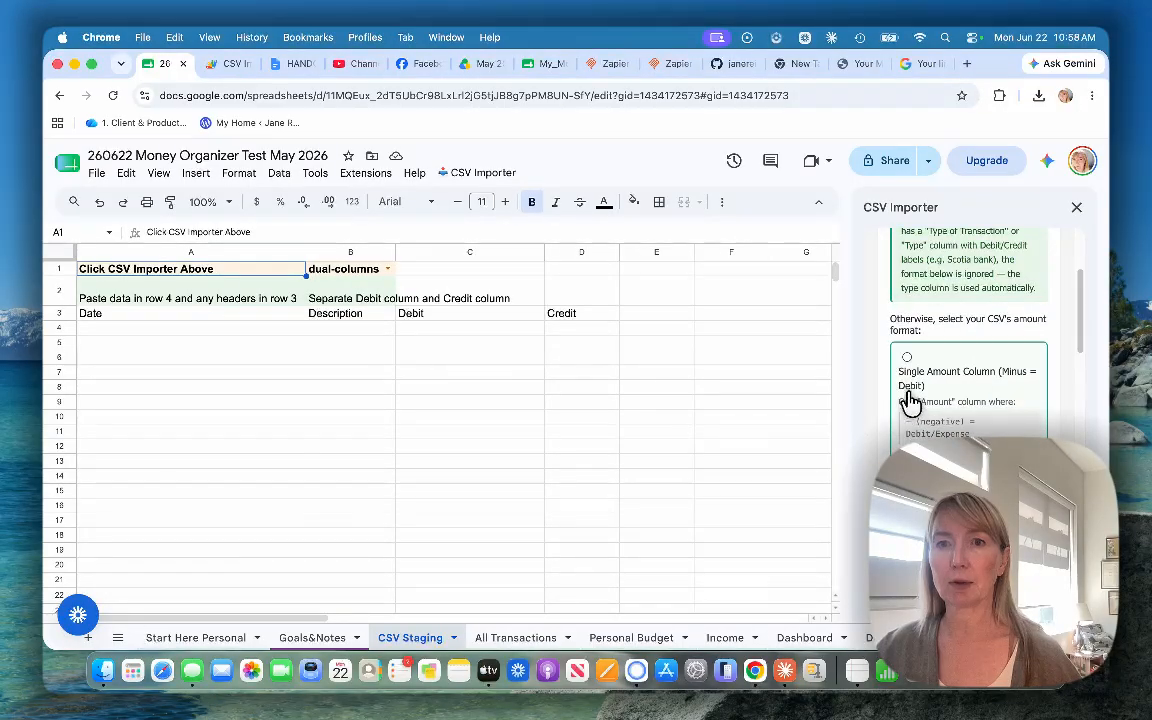
{"action": "left_click", "coordinate": [906, 360]}
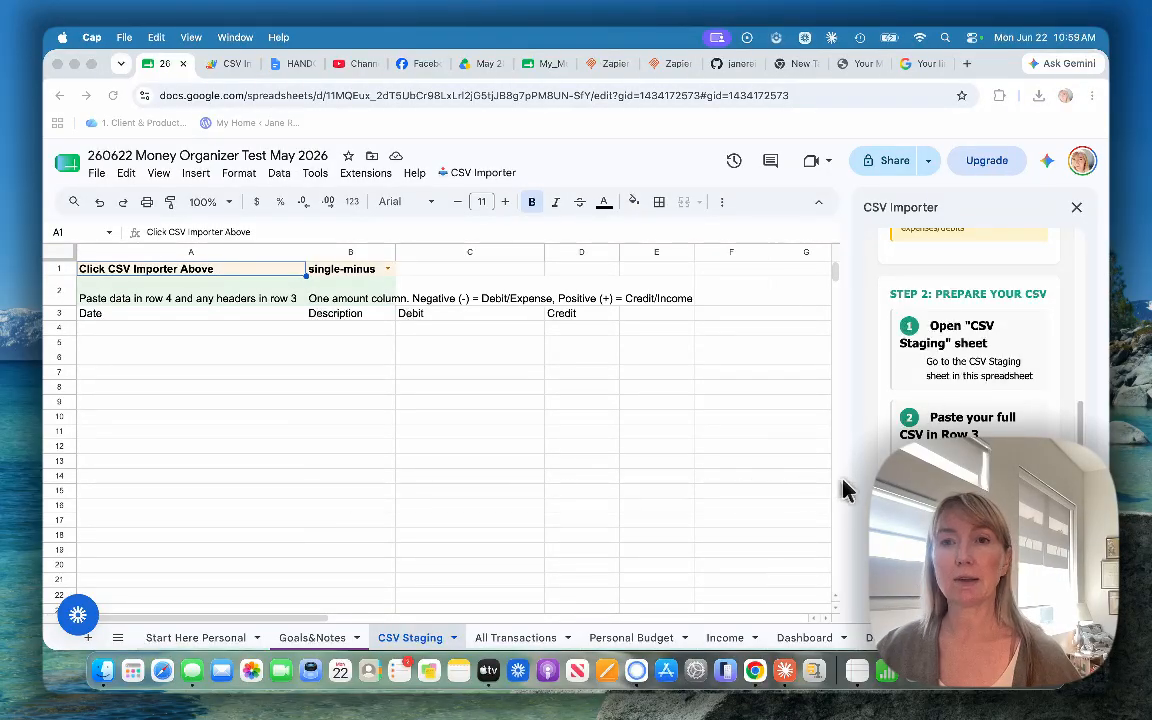
Step: From cell A4 of CSV Staging, start a file import and pick Ultimate_Package_0227_062226.csv in My Drive's May 2026 CSV folder
{"action": "scroll", "coordinate": [925, 490], "scroll_direction": "down", "scroll_amount": 1}
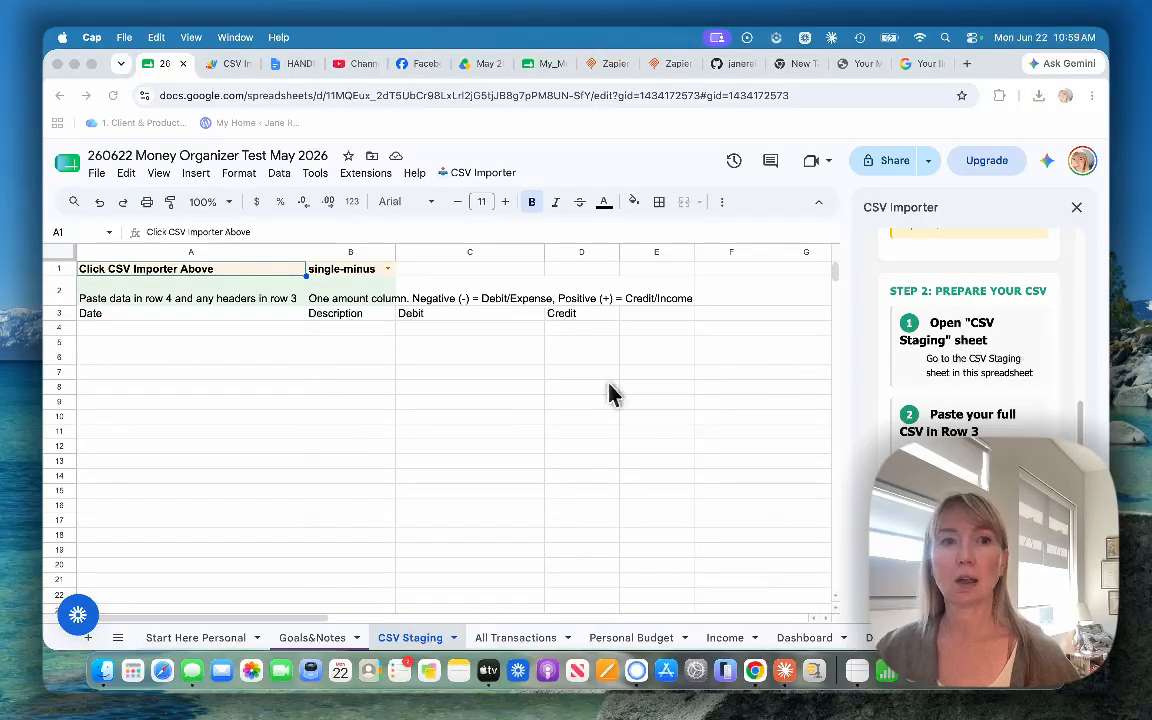
{"action": "left_click", "coordinate": [120, 336]}
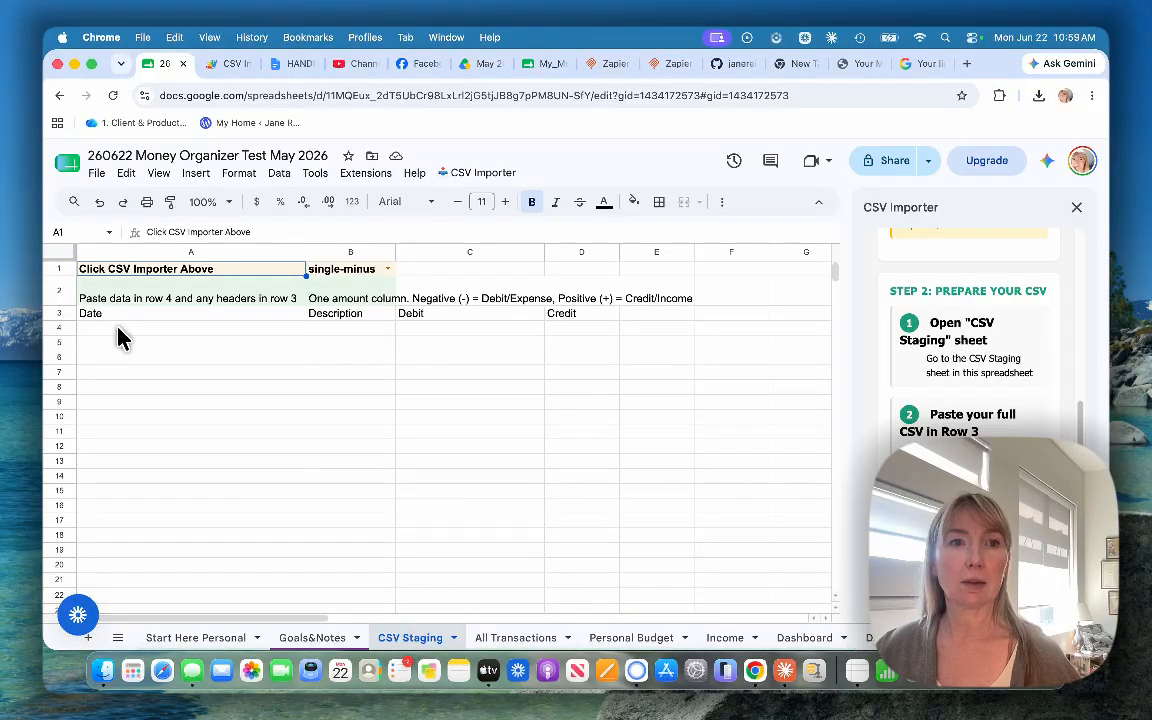
{"action": "left_click", "coordinate": [118, 333]}
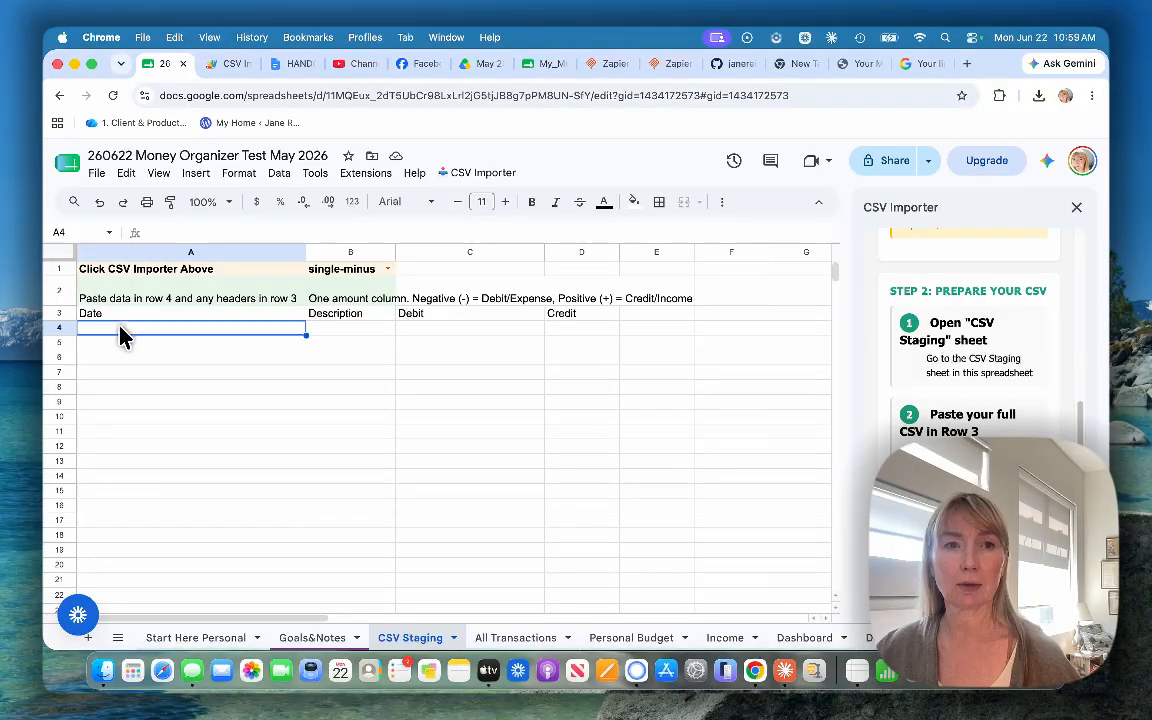
{"action": "left_click", "coordinate": [97, 174]}
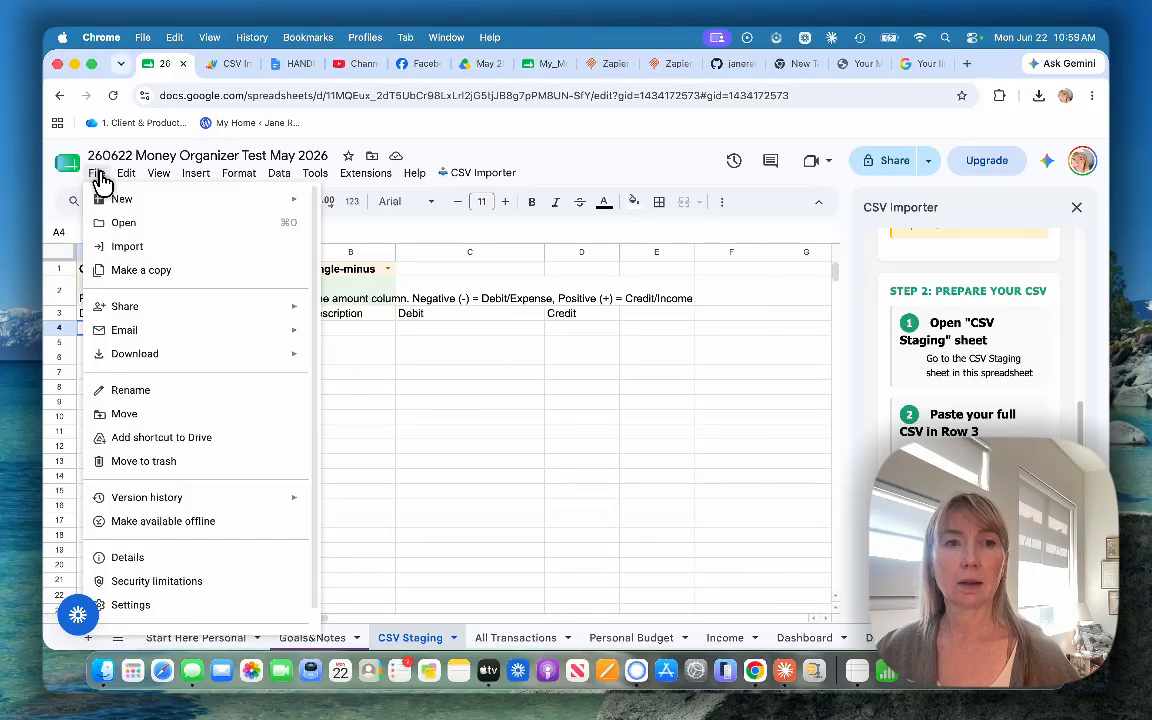
{"action": "left_click", "coordinate": [127, 248]}
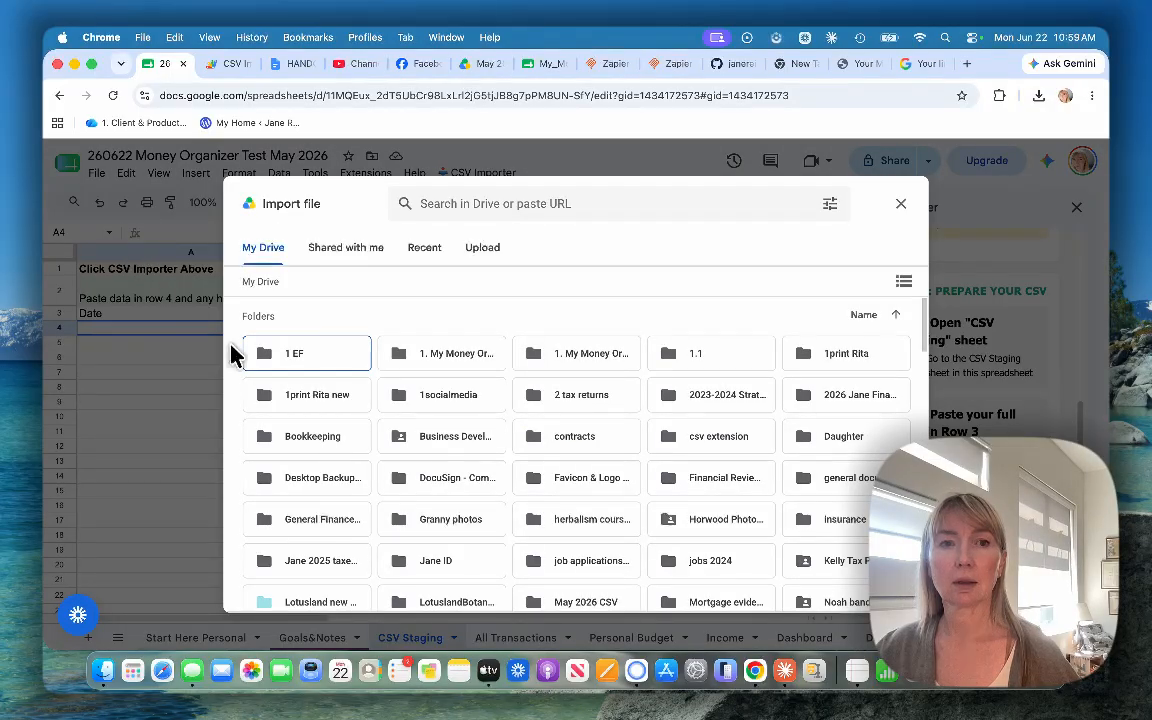
{"action": "scroll", "coordinate": [607, 399], "scroll_direction": "down", "scroll_amount": 2}
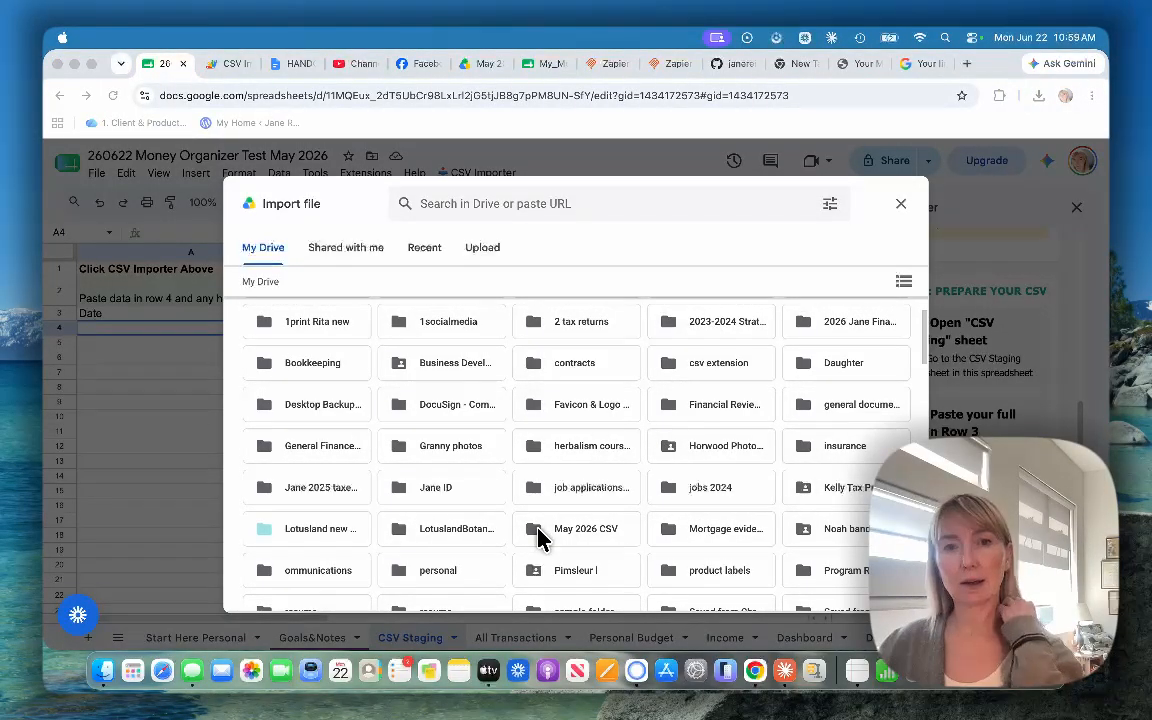
{"action": "scroll", "coordinate": [538, 538], "scroll_direction": "down", "scroll_amount": 5}
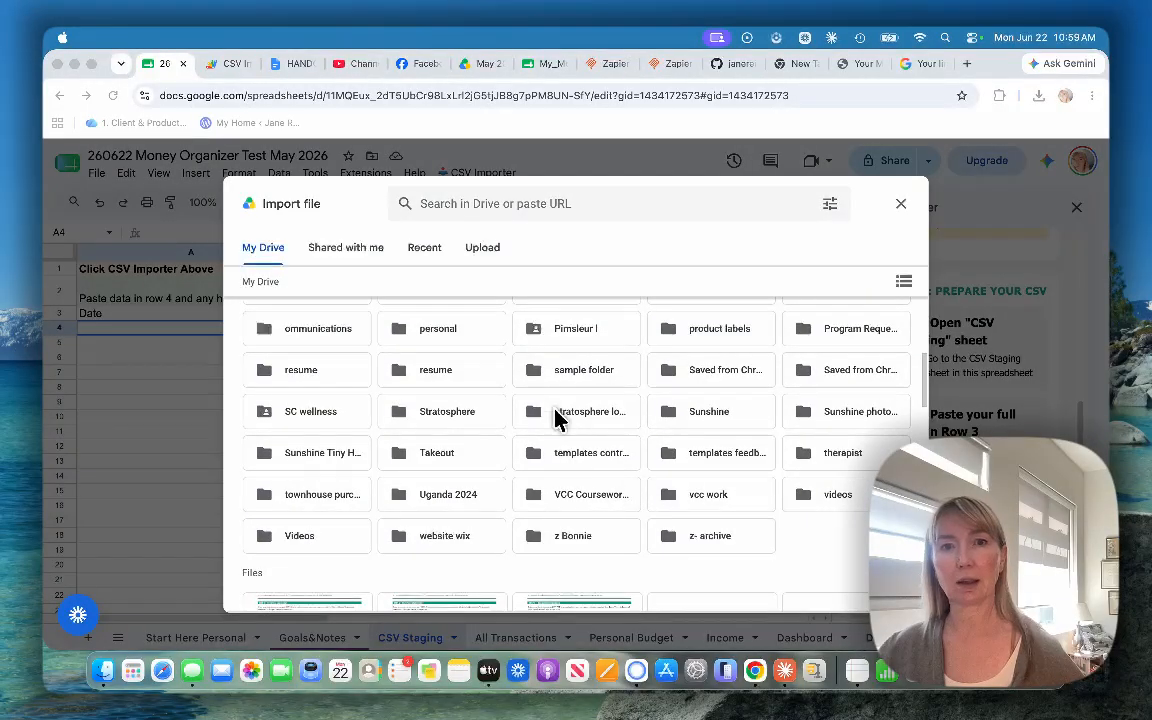
{"action": "scroll", "coordinate": [538, 410], "scroll_direction": "up", "scroll_amount": 1}
{"action": "double_click", "coordinate": [533, 337]}
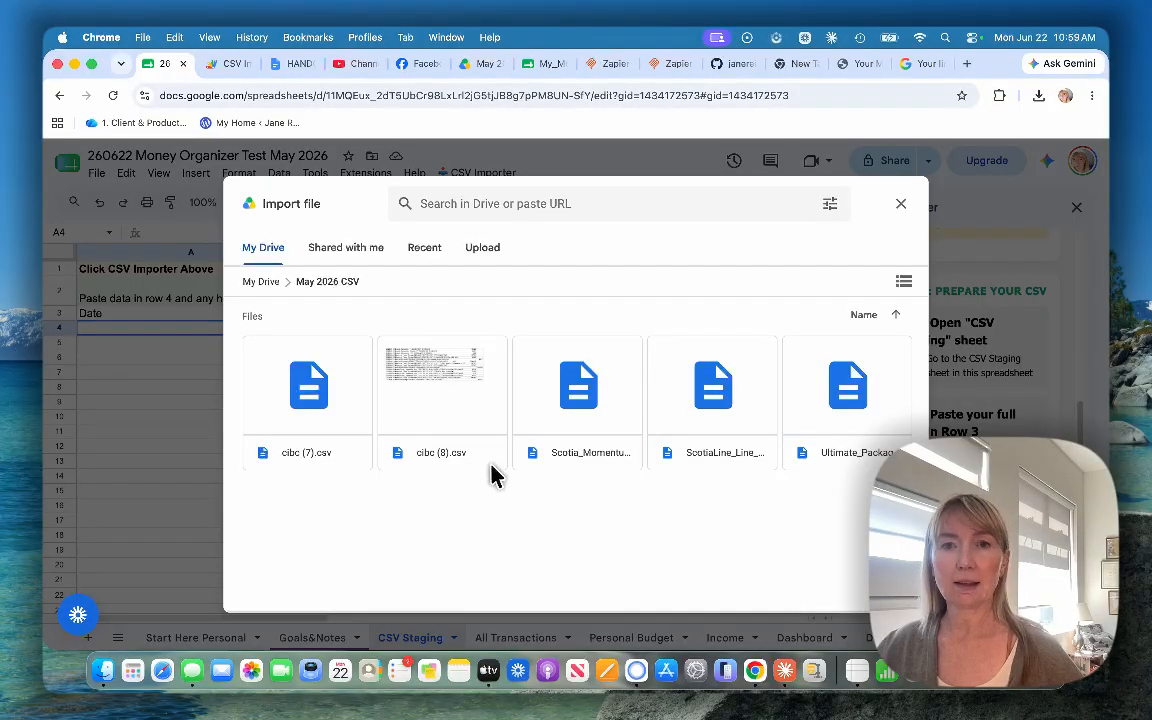
{"action": "left_click", "coordinate": [847, 393]}
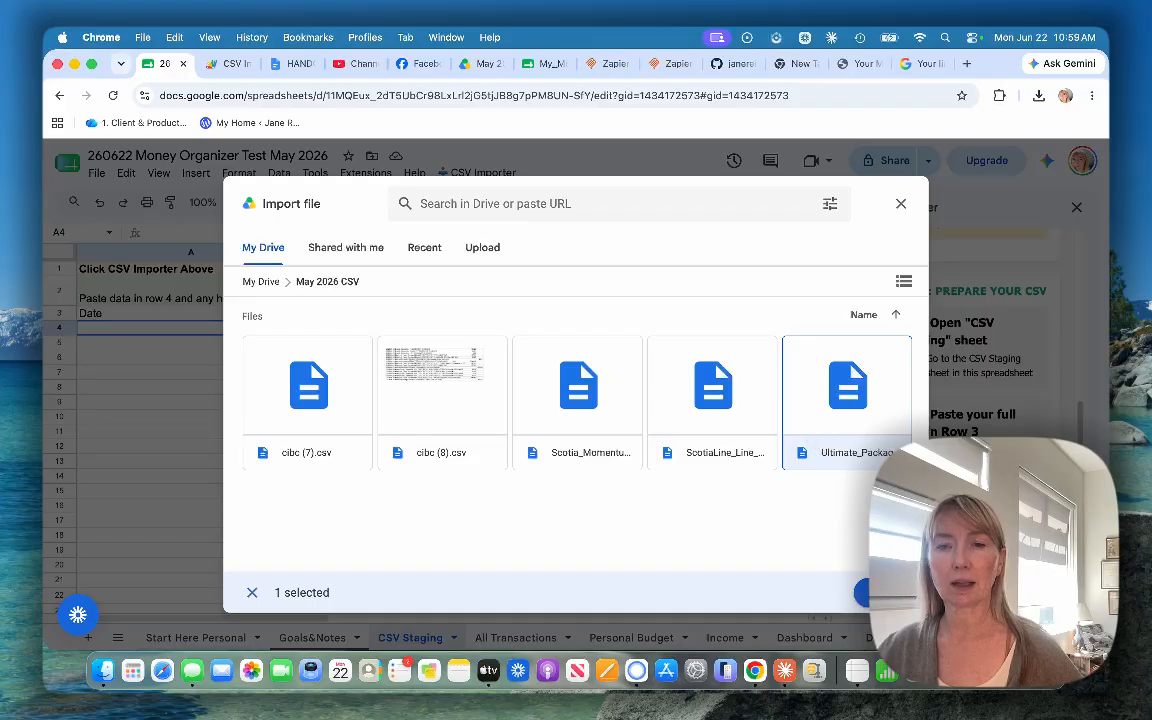
{"action": "left_click", "coordinate": [870, 592]}
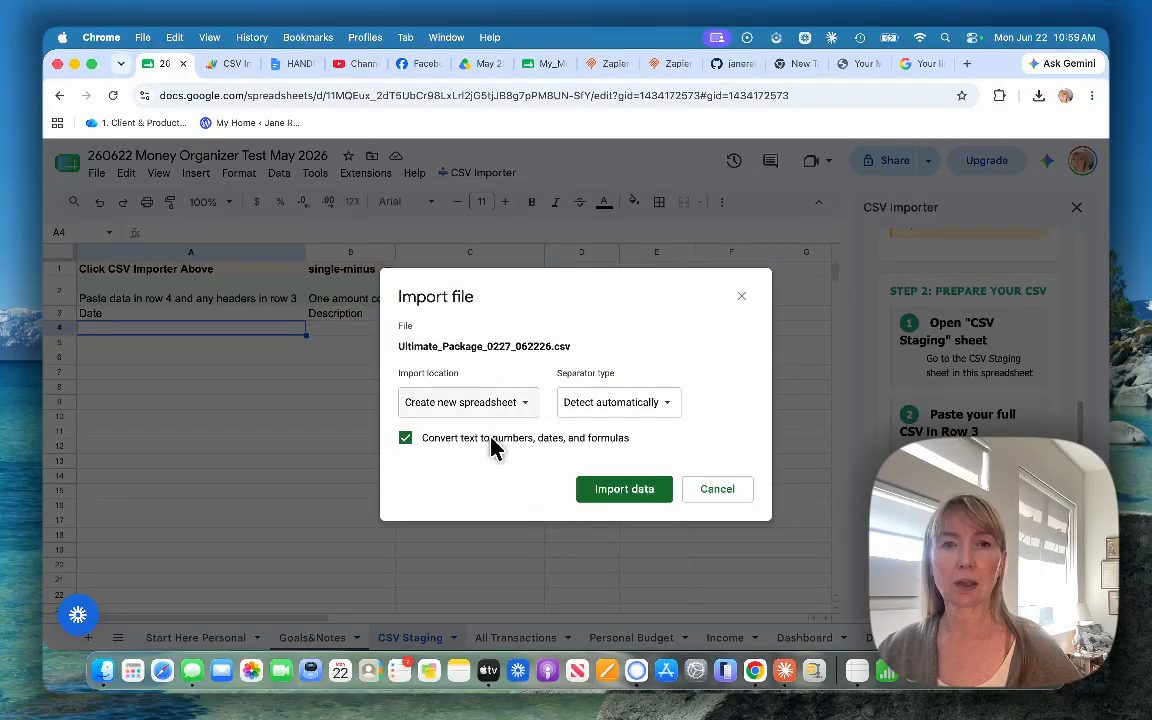
Step: Set the import location to Replace data at selected cell and import the CSV data
{"action": "left_click", "coordinate": [476, 405]}
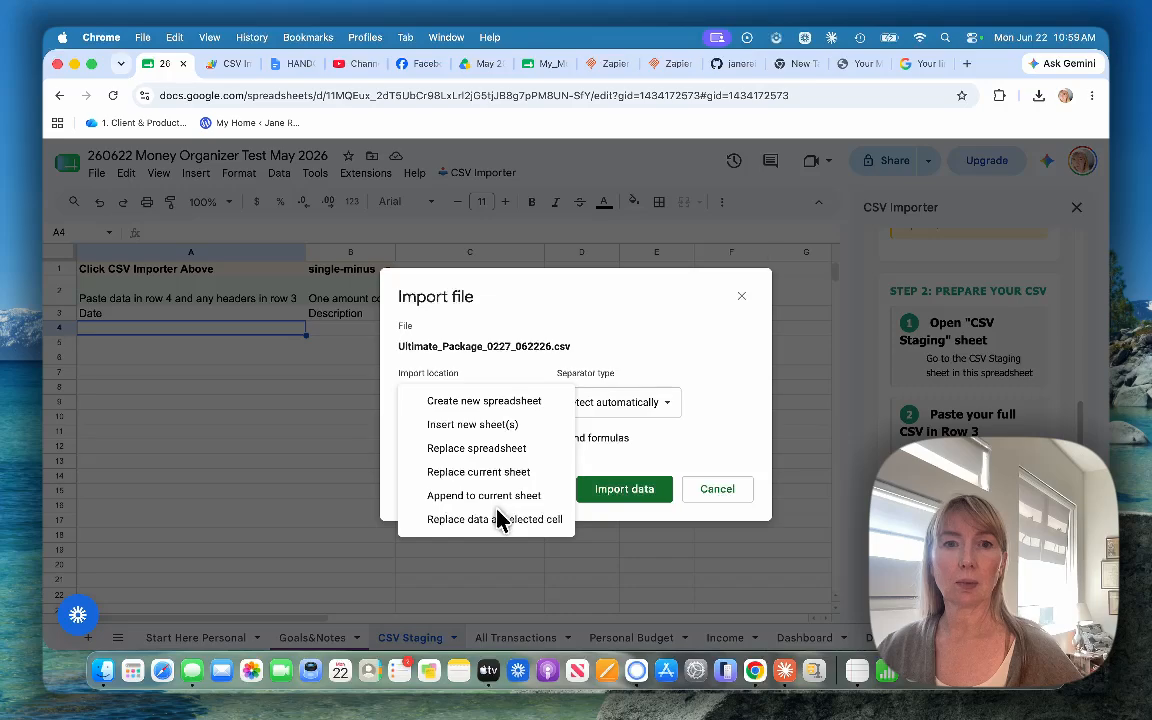
{"action": "left_click", "coordinate": [498, 516]}
{"action": "left_click", "coordinate": [468, 405]}
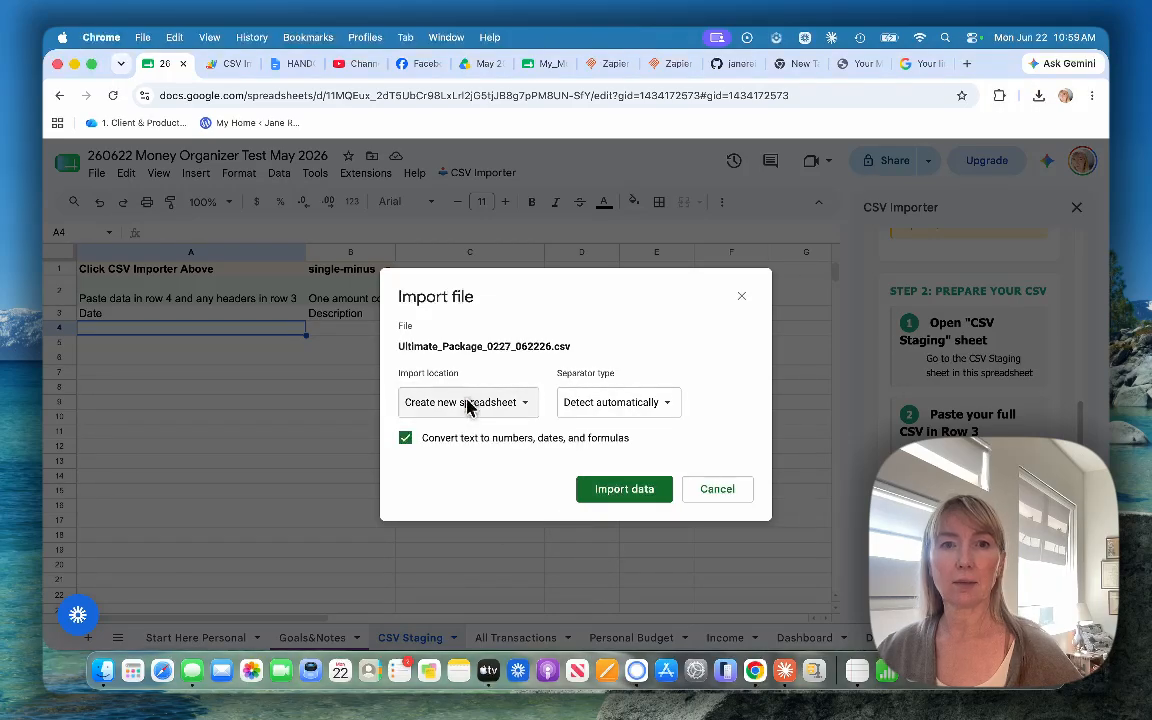
{"action": "left_click", "coordinate": [527, 404]}
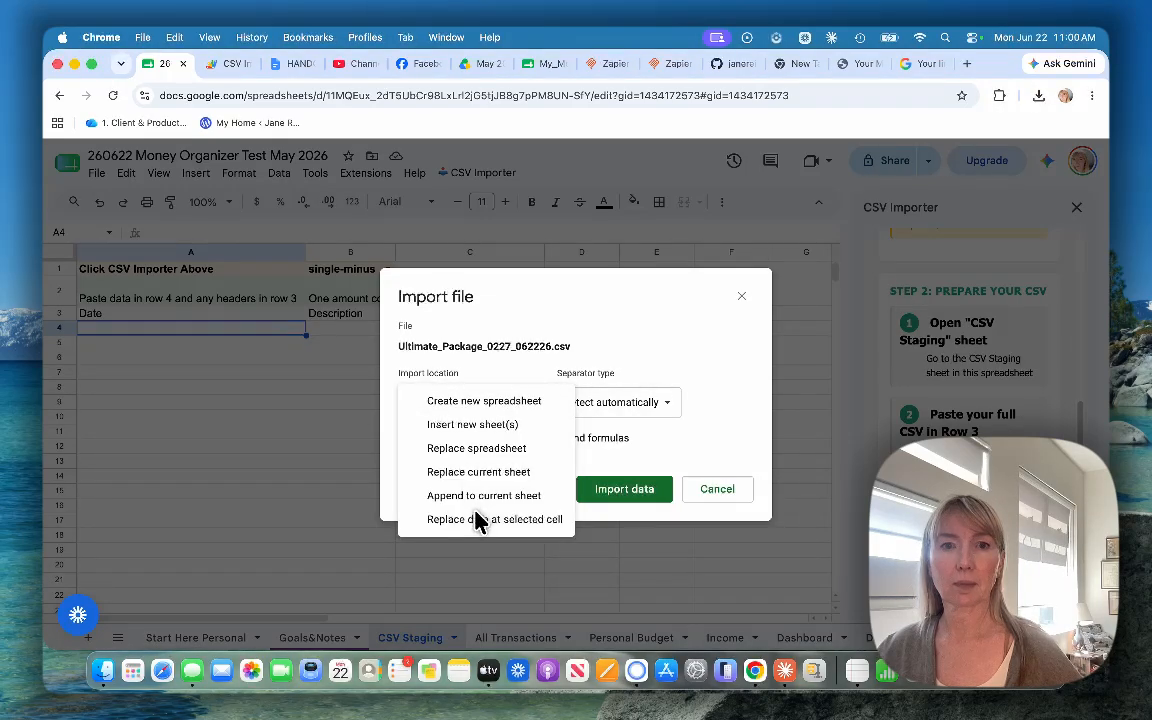
{"action": "left_click", "coordinate": [522, 309]}
{"action": "left_click_drag", "start_coordinate": [522, 309], "coordinate": [480, 230]}
{"action": "left_click", "coordinate": [468, 308]}
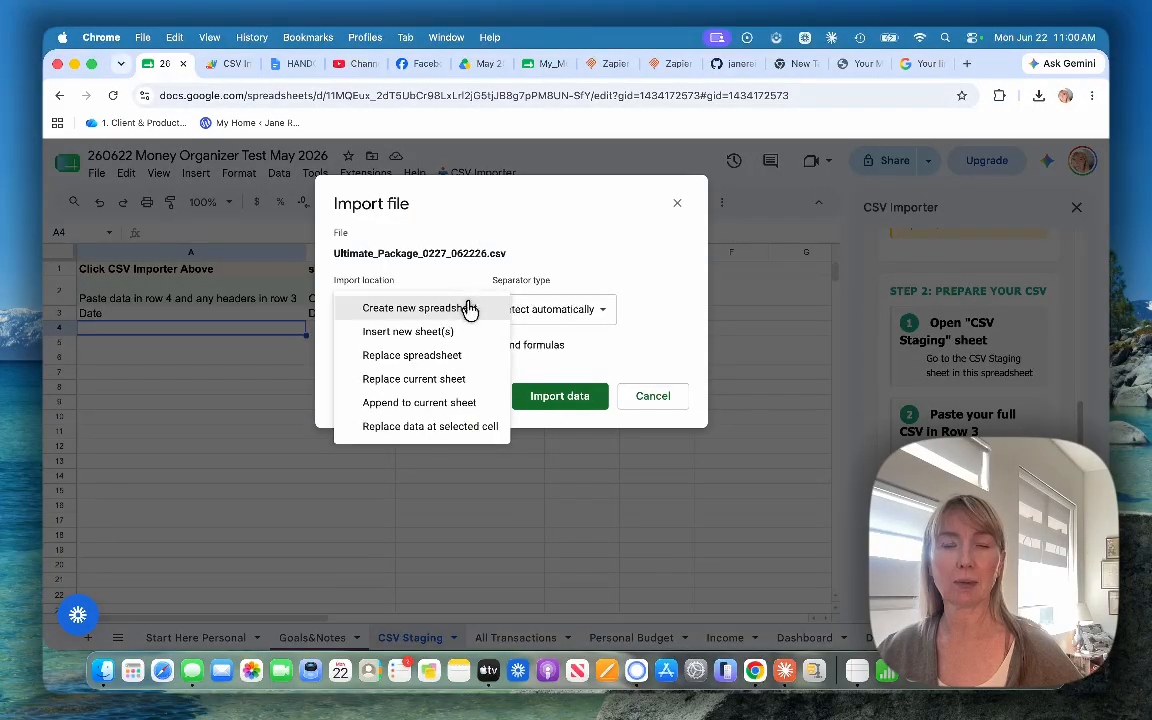
{"action": "left_click", "coordinate": [454, 427]}
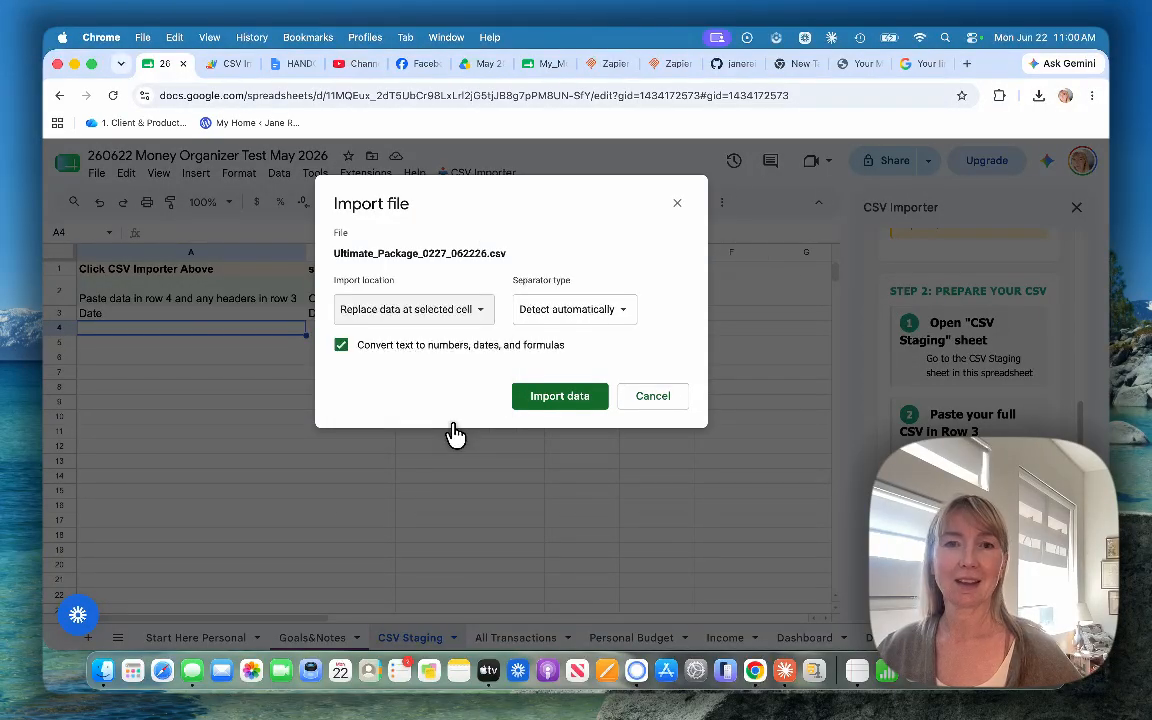
{"action": "left_click", "coordinate": [543, 400]}
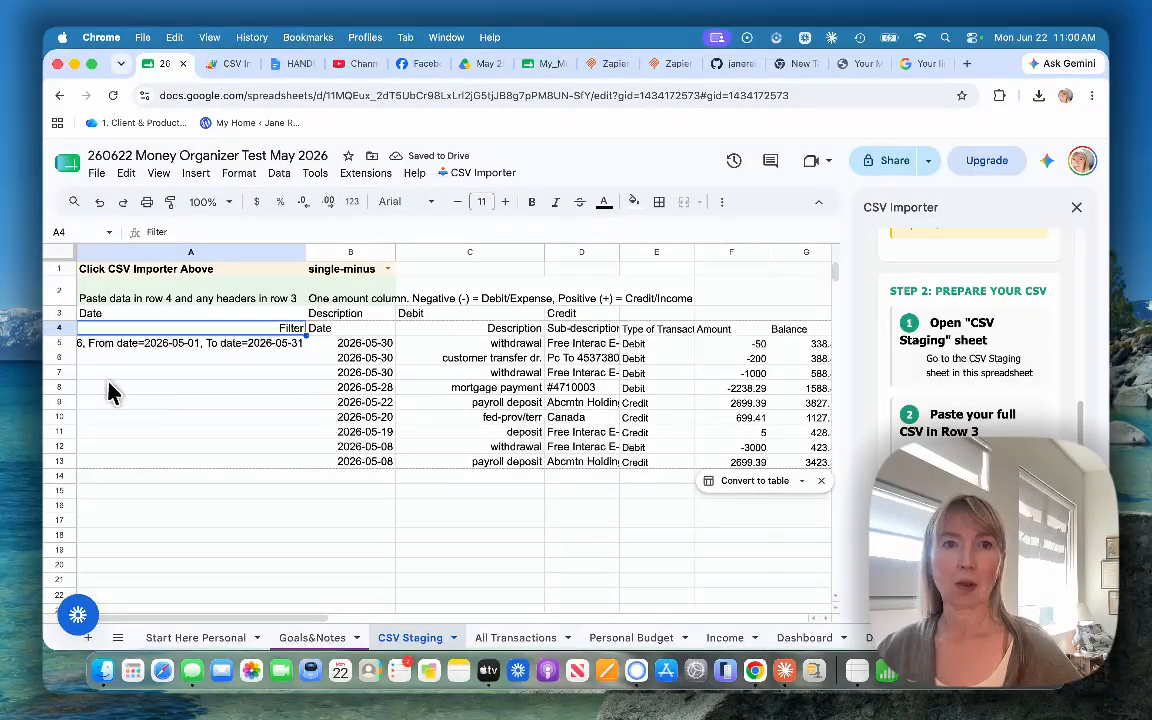
Step: Delete the unneeded Filter cells A4:A13, shifting the imported data left so the dates start in column A
{"action": "left_click_drag", "start_coordinate": [224, 476], "coordinate": [225, 487]}
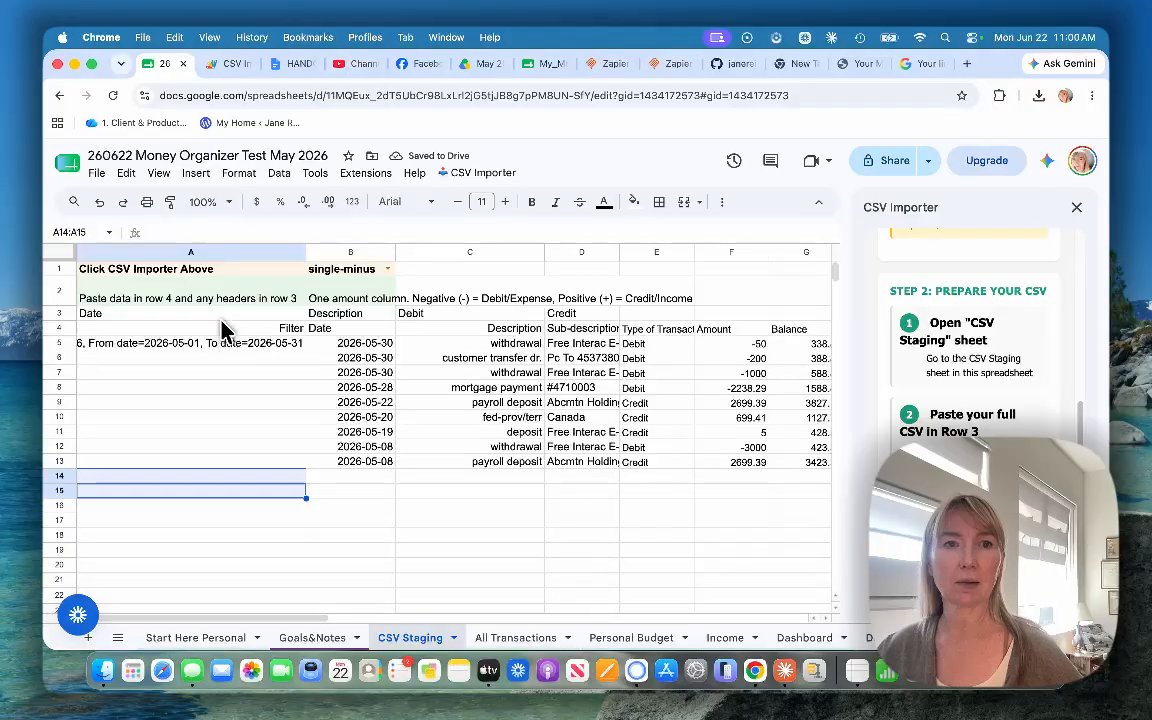
{"action": "left_click_drag", "start_coordinate": [221, 325], "coordinate": [226, 462]}
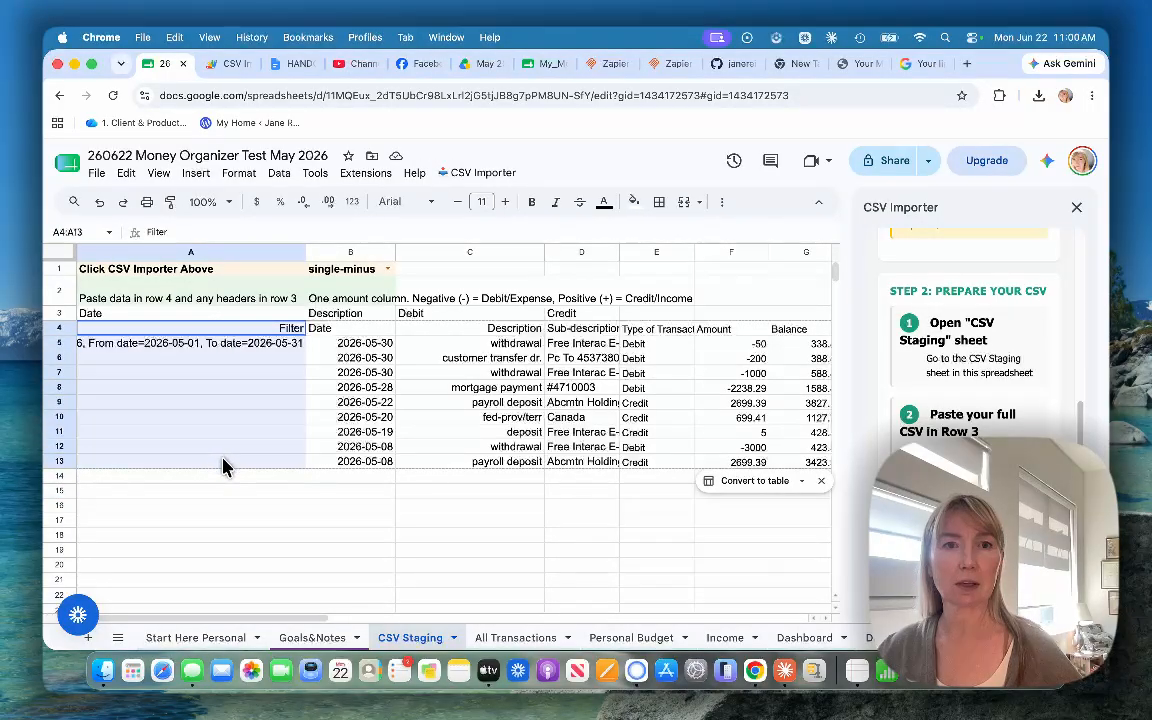
{"action": "right_click", "coordinate": [225, 457]}
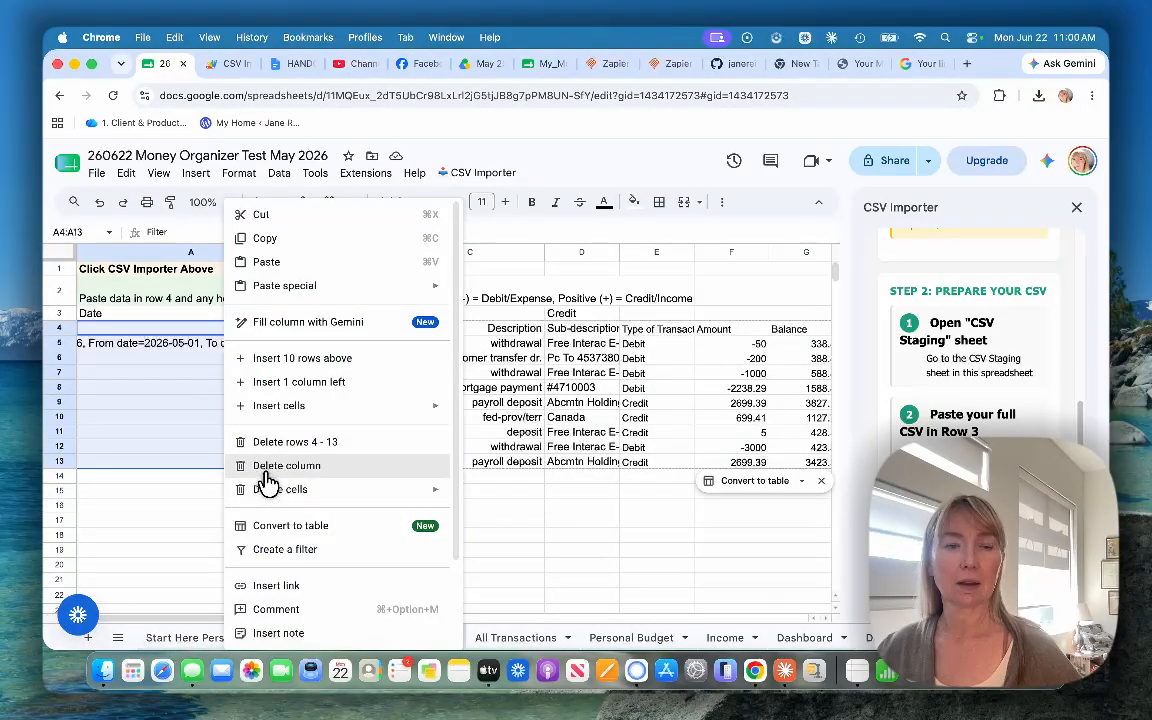
{"action": "mouse_move", "coordinate": [267, 489]}
{"action": "left_click", "coordinate": [468, 495]}
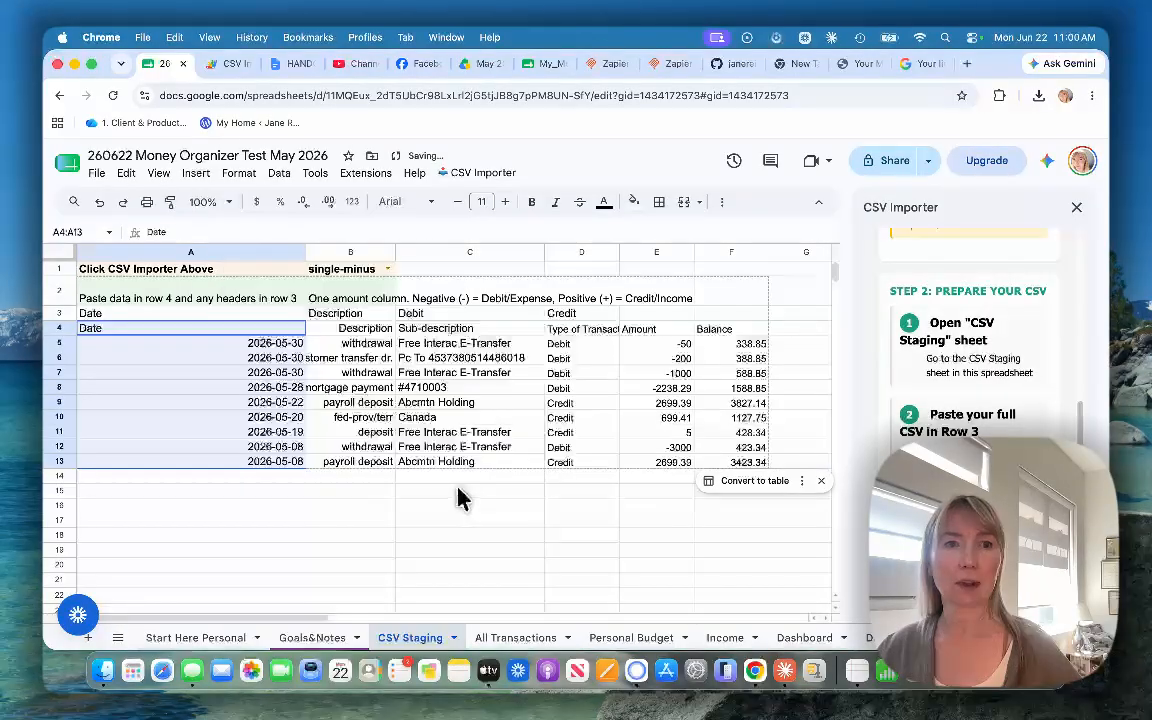
{"action": "left_click", "coordinate": [225, 490]}
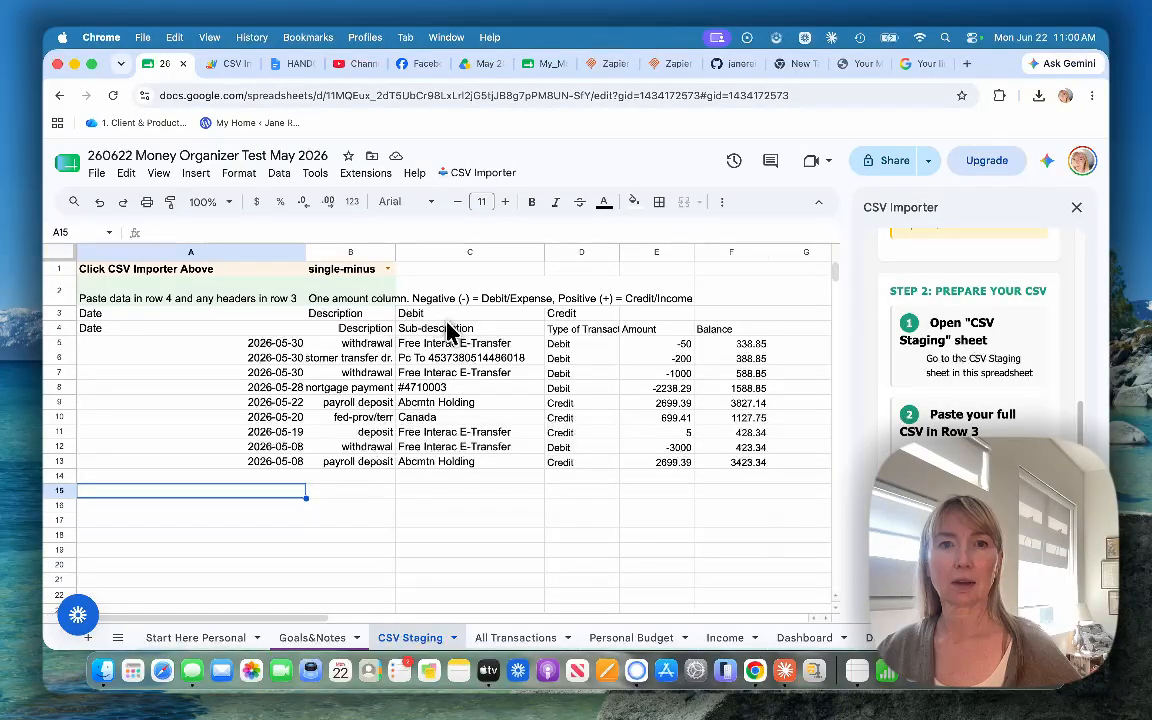
Step: Check the importer's header instructions and delete the placeholder header row 3 so the bank's own headers sit in row 3
{"action": "scroll", "coordinate": [960, 450], "scroll_direction": "up", "scroll_amount": 5}
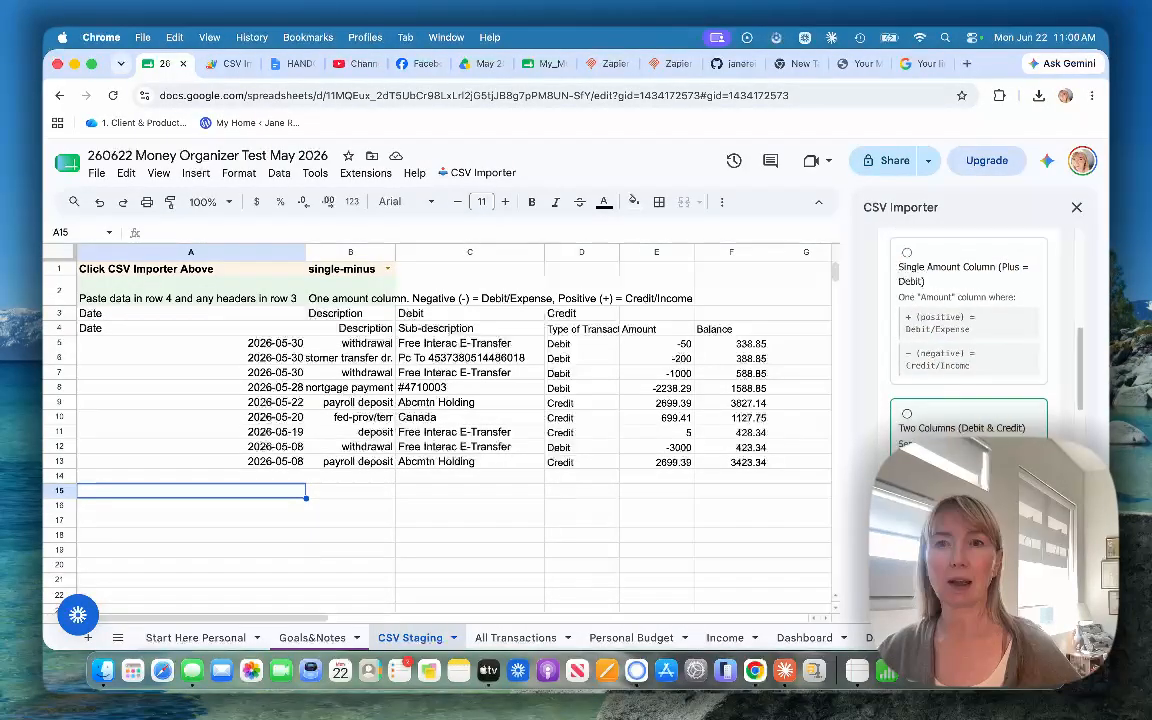
{"action": "scroll", "coordinate": [960, 450], "scroll_direction": "down", "scroll_amount": 6}
{"action": "scroll", "coordinate": [970, 330], "scroll_direction": "down", "scroll_amount": 5}
{"action": "scroll", "coordinate": [970, 330], "scroll_direction": "up", "scroll_amount": 4}
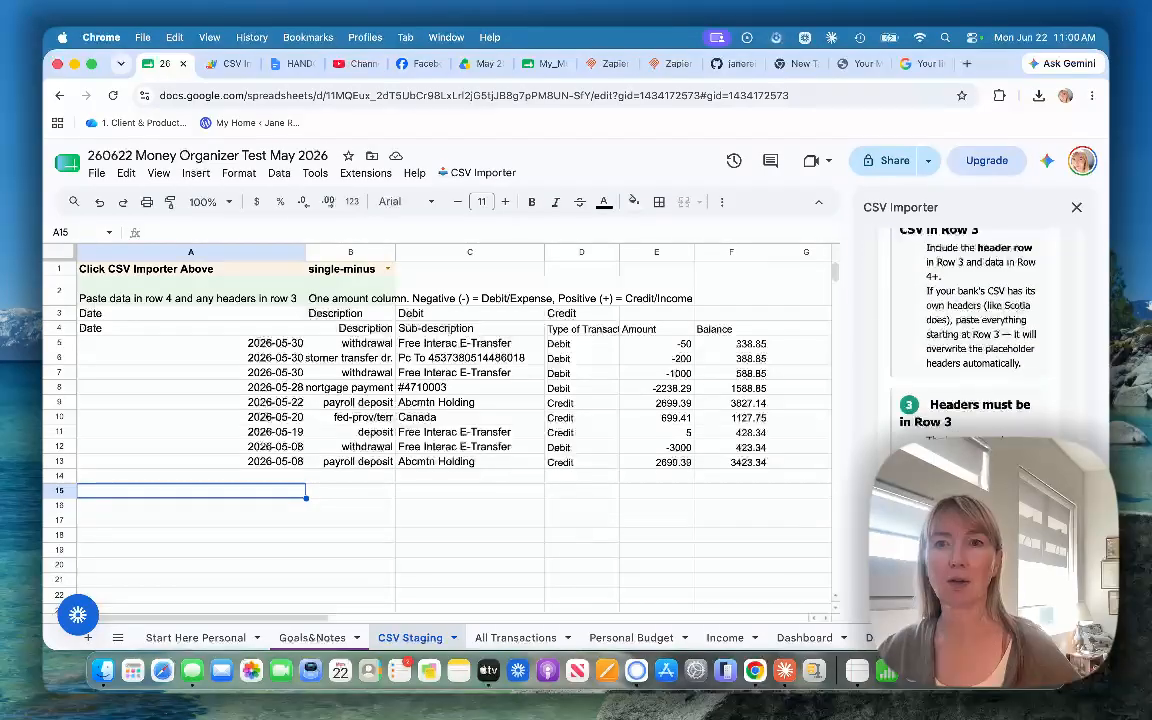
{"action": "scroll", "coordinate": [970, 330], "scroll_direction": "up", "scroll_amount": 1}
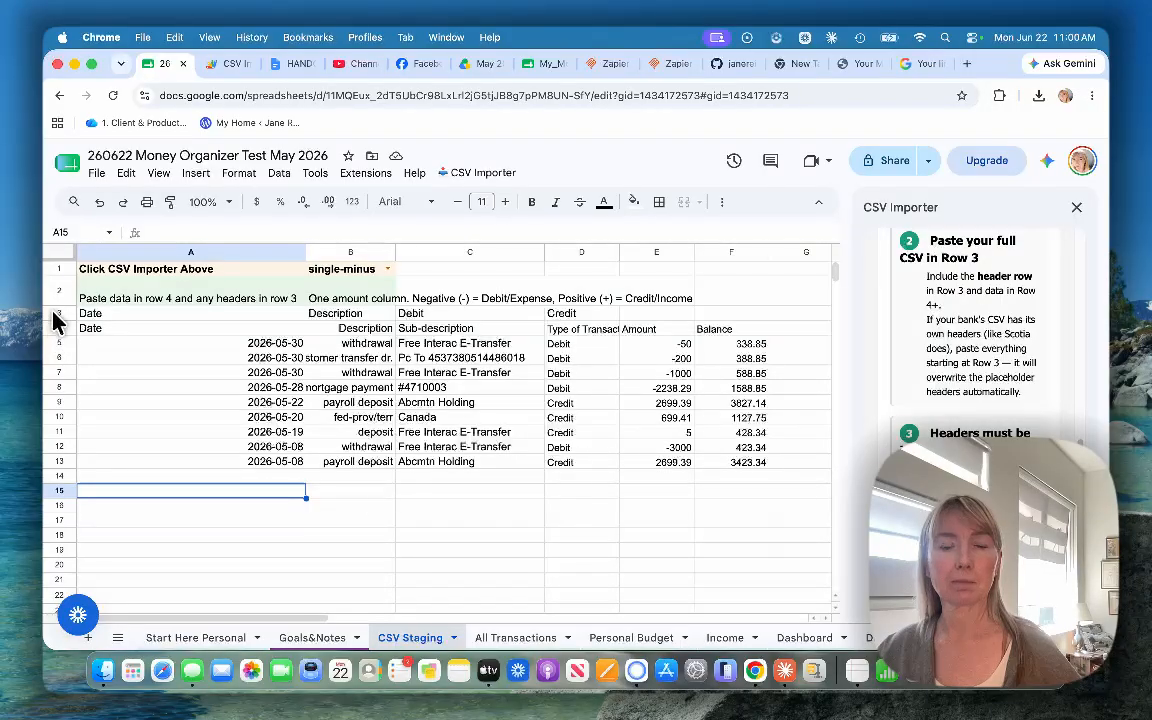
{"action": "right_click", "coordinate": [55, 315]}
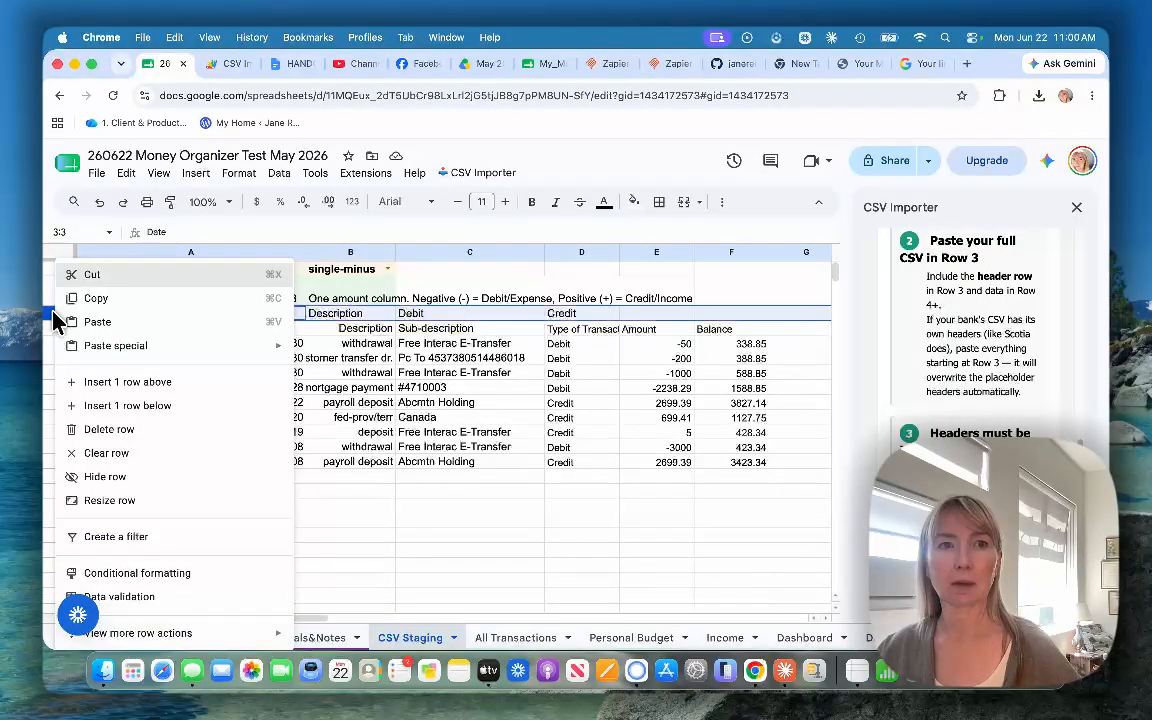
{"action": "left_click", "coordinate": [93, 430]}
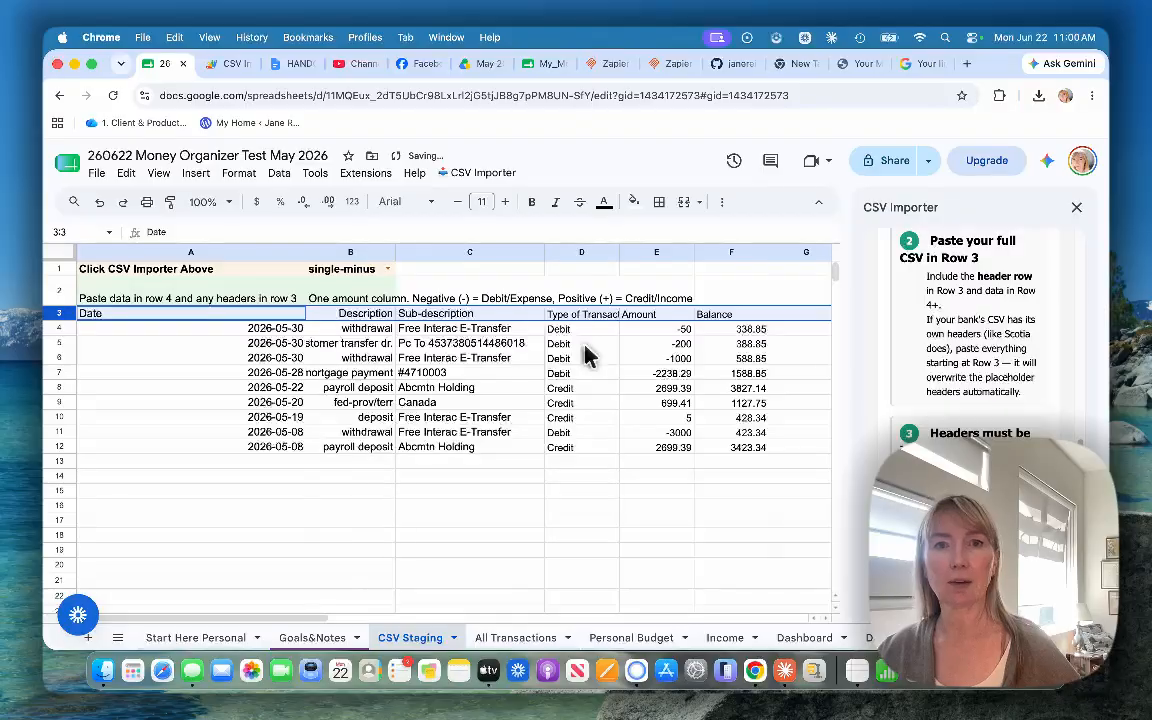
Step: Run Prepare & Convert Transactions in the CSV Importer and check the generated Debit and Credit columns
{"action": "scroll", "coordinate": [958, 380], "scroll_direction": "down", "scroll_amount": 6}
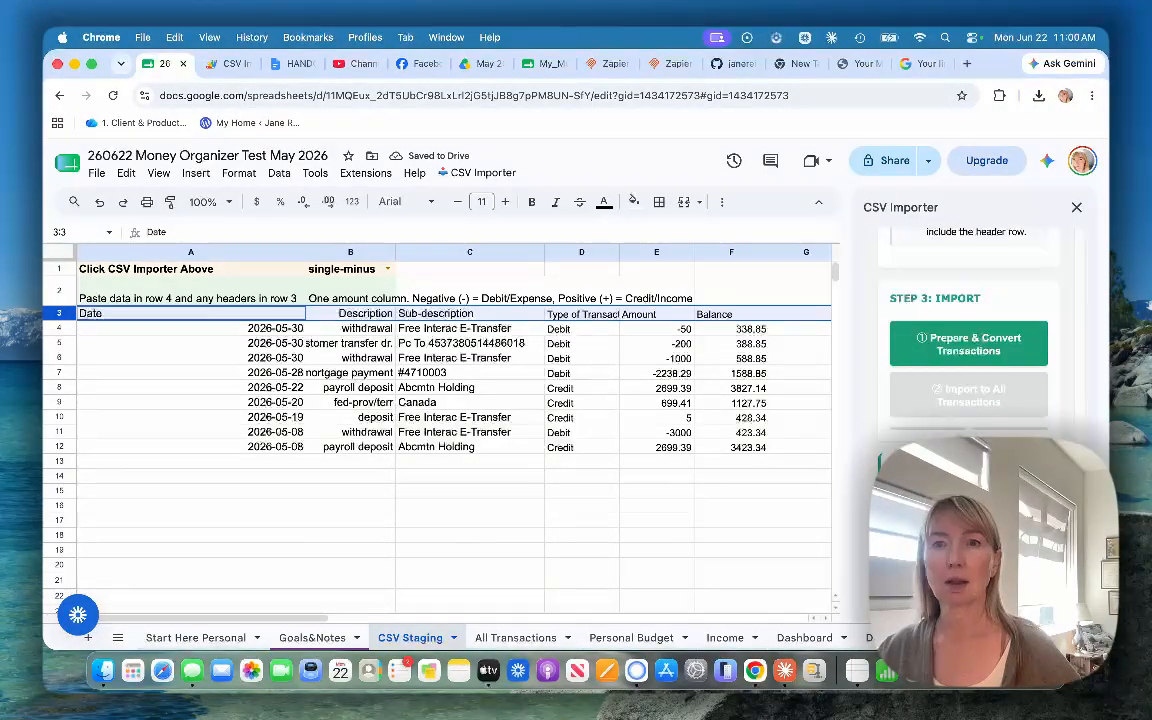
{"action": "left_click", "coordinate": [945, 348]}
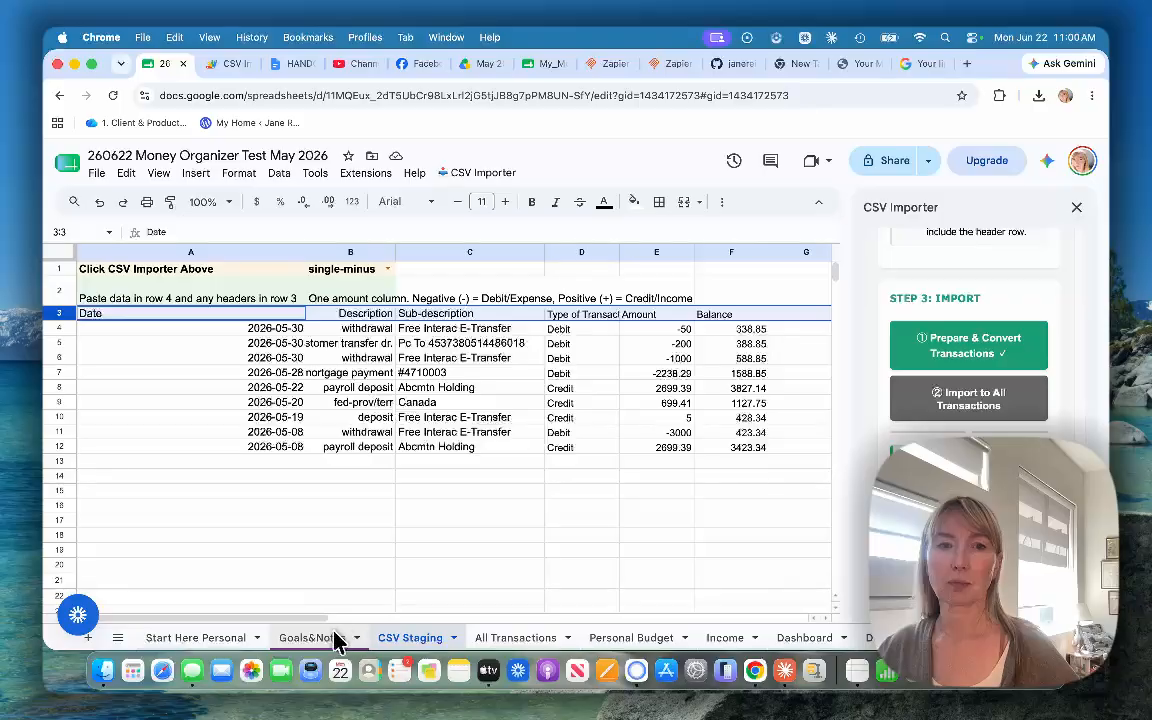
{"action": "left_click_drag", "start_coordinate": [300, 624], "coordinate": [397, 627]}
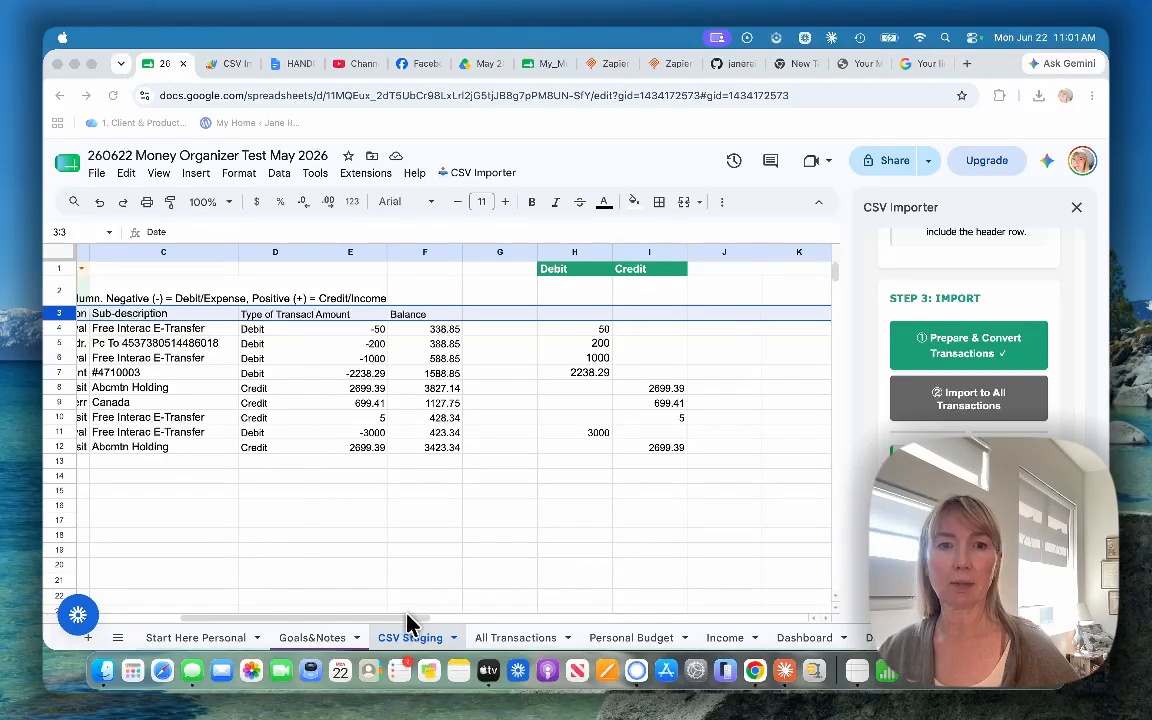
{"action": "left_click_drag", "start_coordinate": [406, 622], "coordinate": [220, 620]}
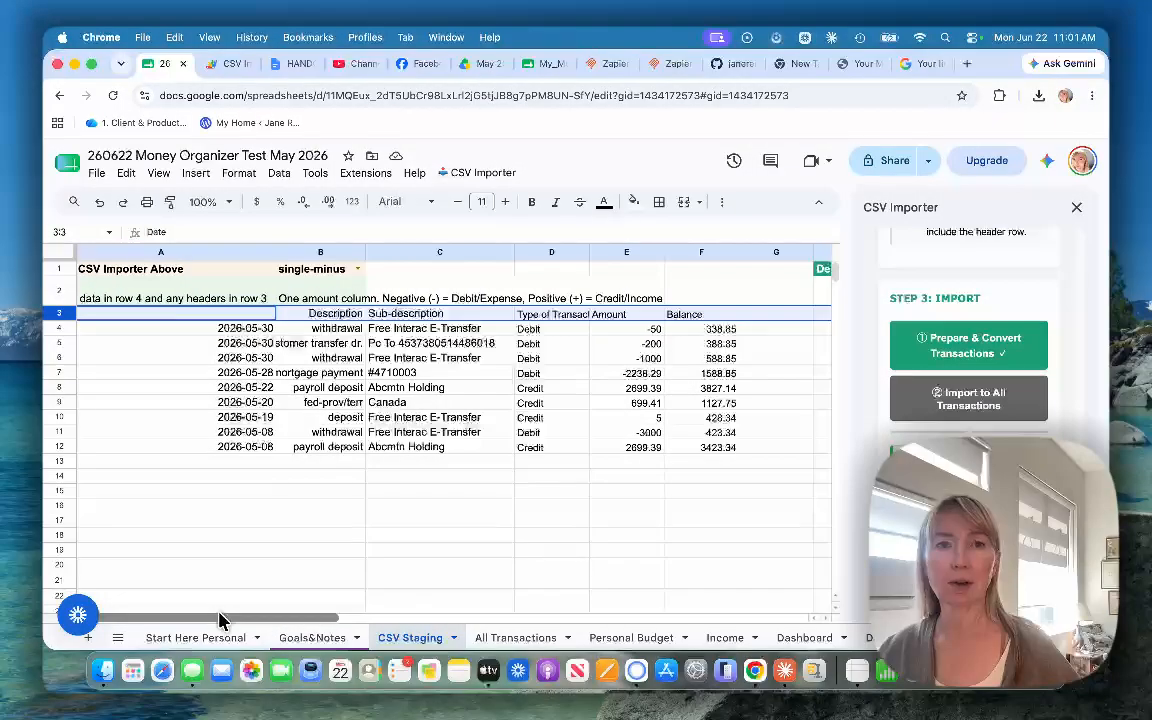
Step: Import the converted transactions to All Transactions, and open that sheet to review them across to the Category and Type columns
{"action": "left_click", "coordinate": [950, 400]}
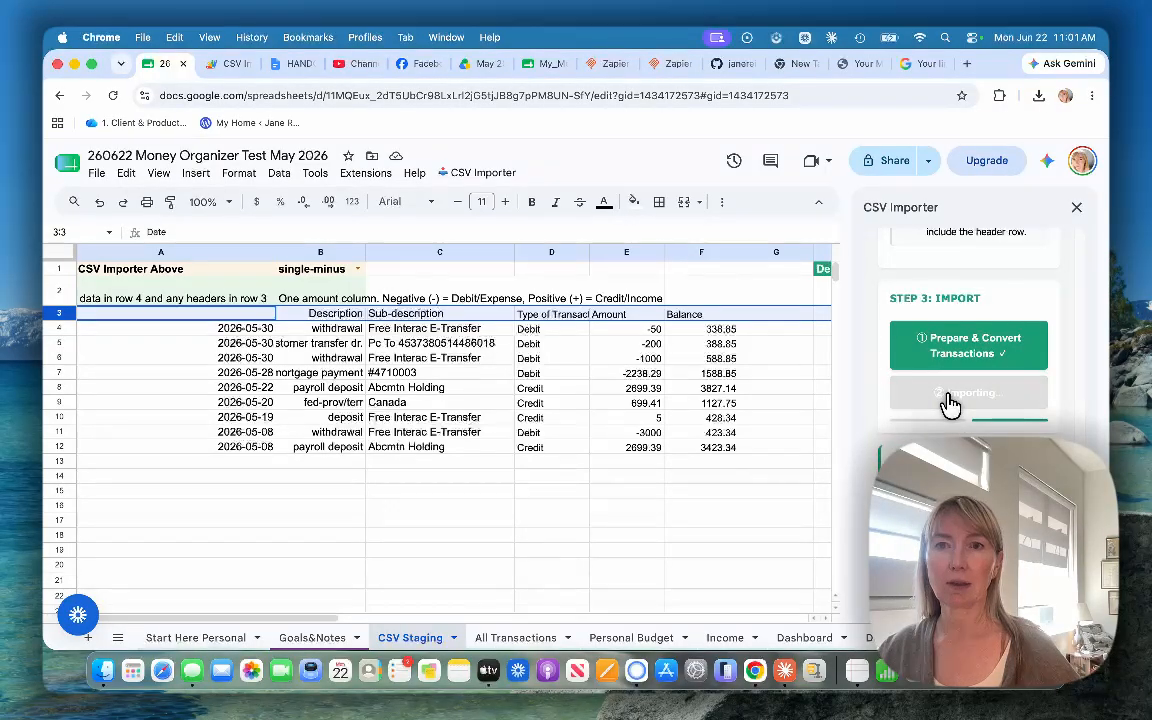
{"action": "scroll", "coordinate": [960, 395], "scroll_direction": "down", "scroll_amount": 2}
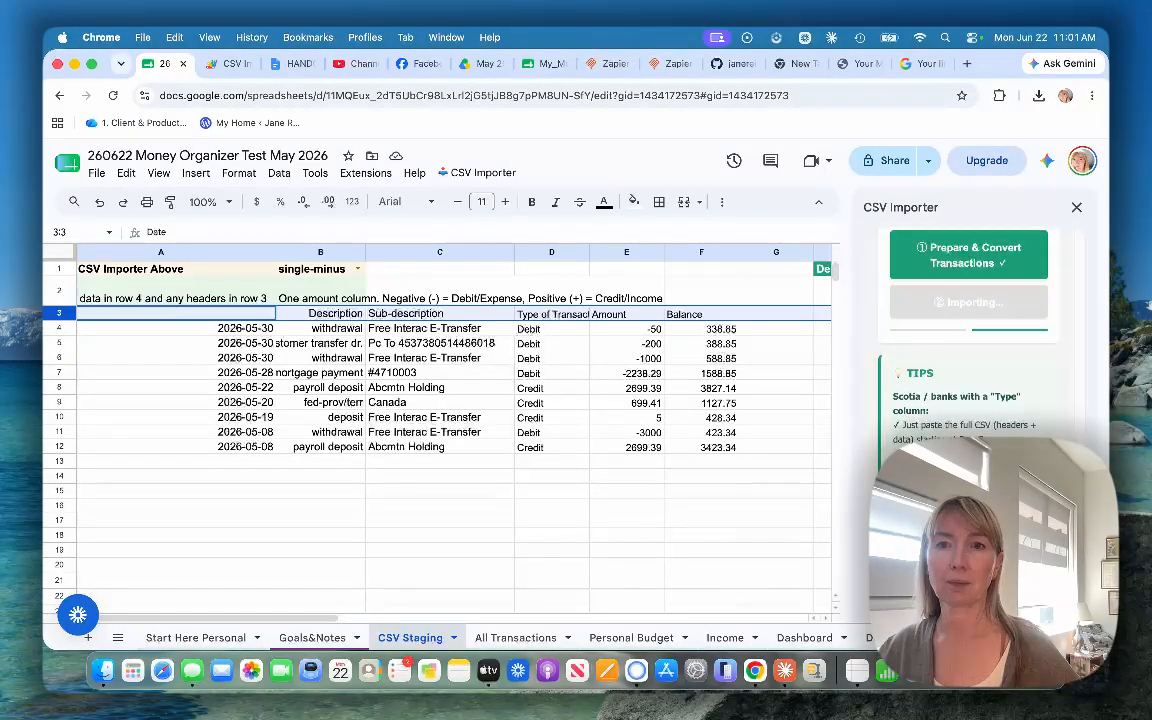
{"action": "scroll", "coordinate": [965, 350], "scroll_direction": "down", "scroll_amount": 2}
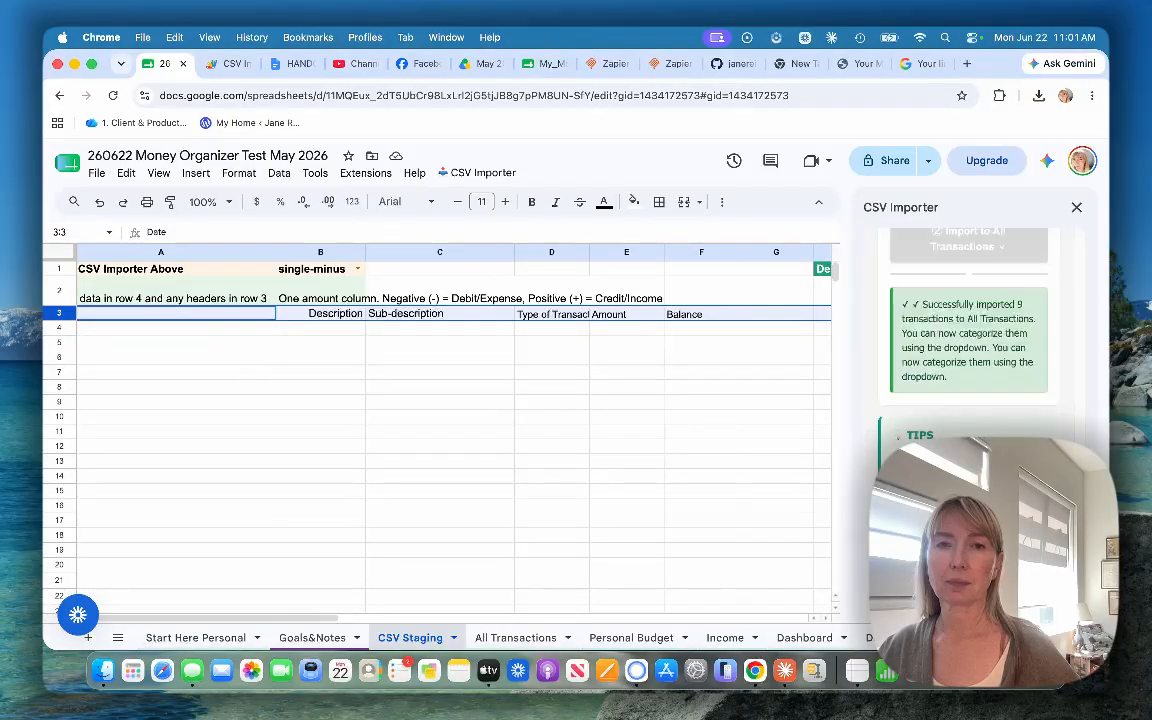
{"action": "left_click", "coordinate": [512, 637]}
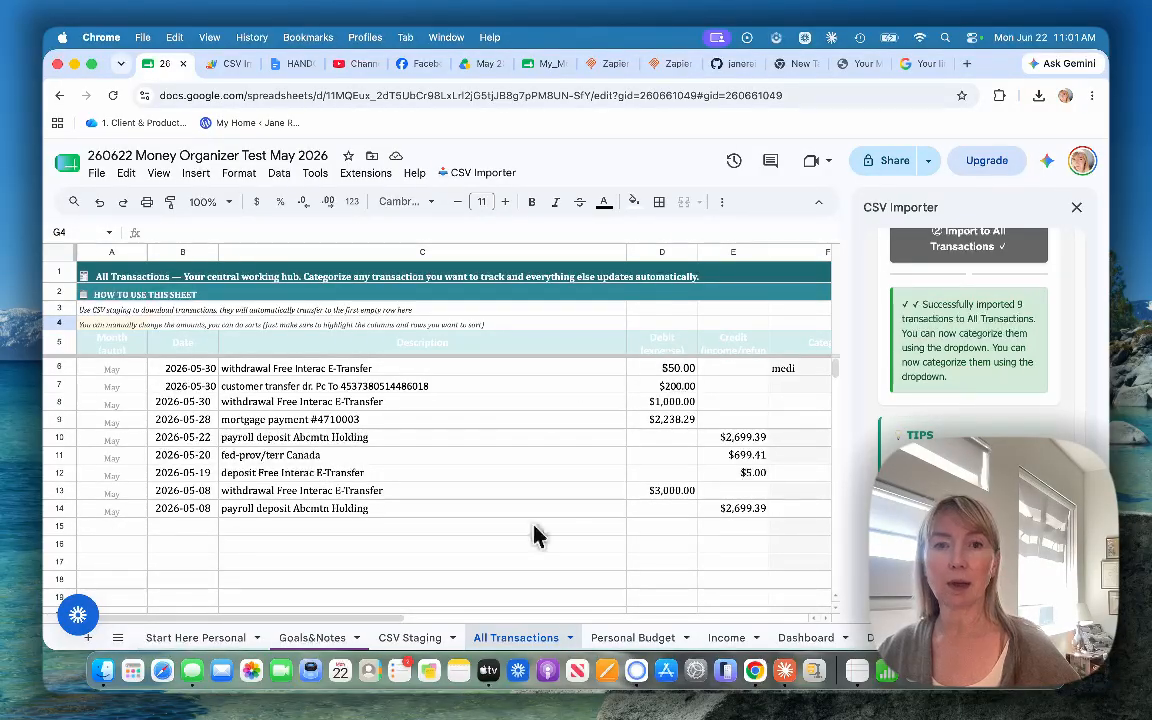
{"action": "left_click_drag", "start_coordinate": [373, 625], "coordinate": [442, 620]}
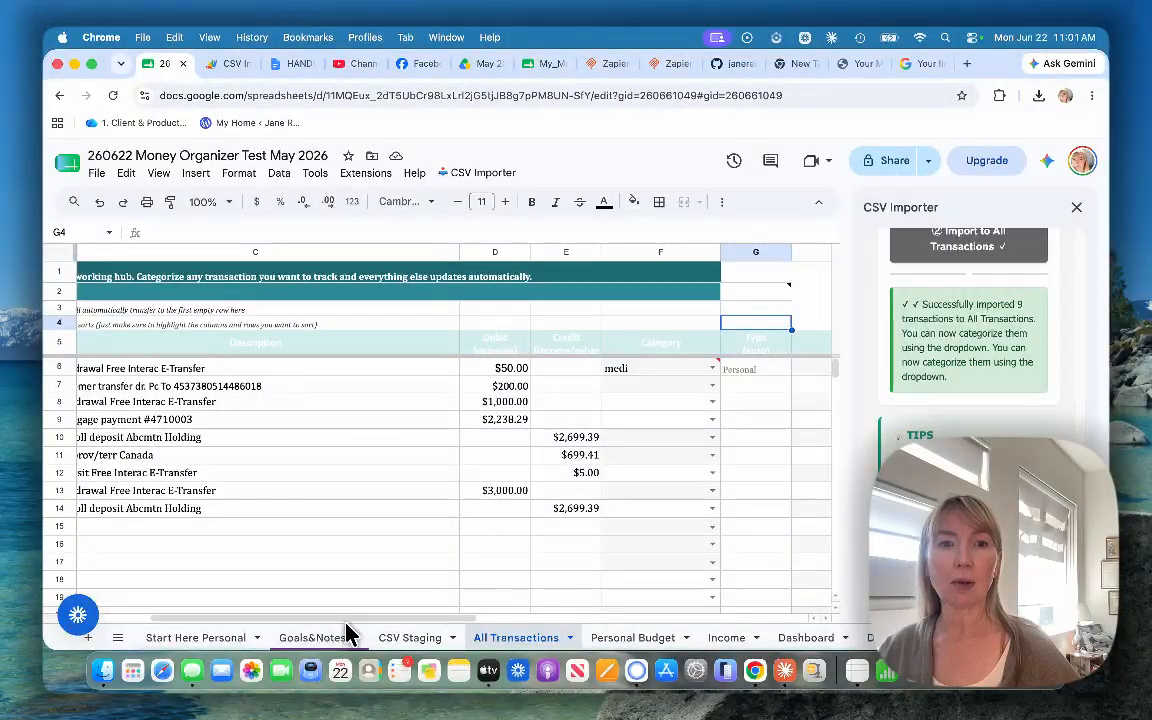
Step: Open the CSV Staging sheet, select cell A4 for the next import, and review the CSV Importer's amount format options
{"action": "scroll", "coordinate": [316, 620], "scroll_direction": "left", "scroll_amount": 3}
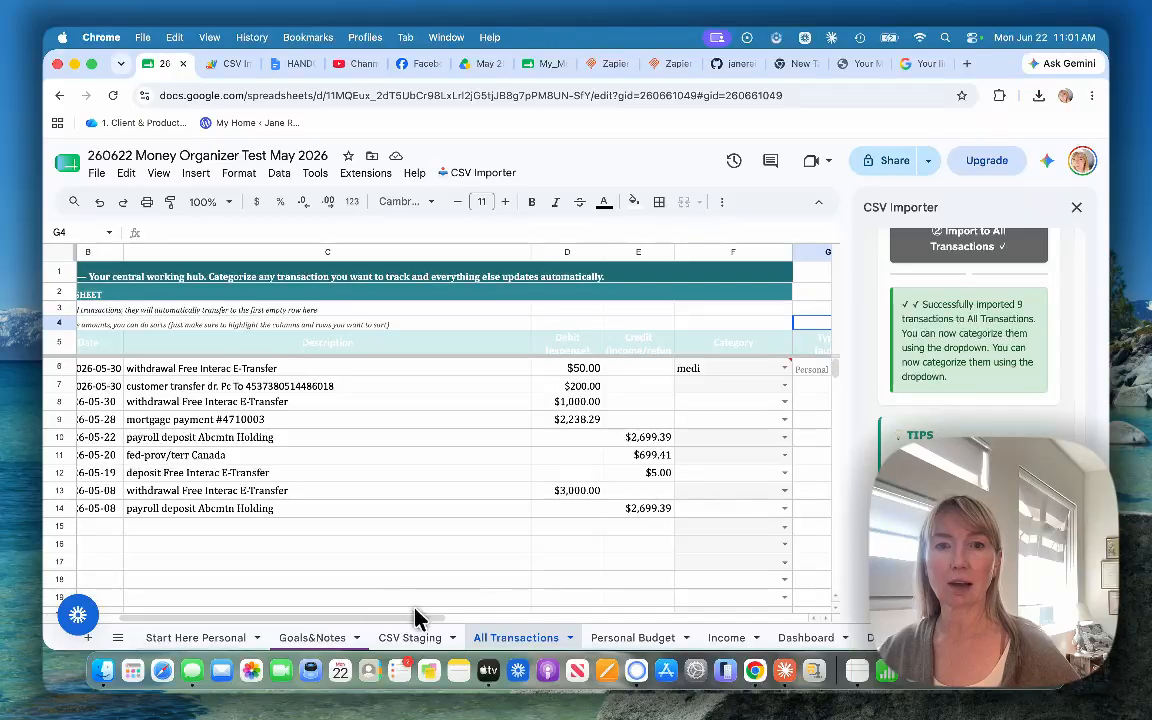
{"action": "left_click", "coordinate": [565, 582]}
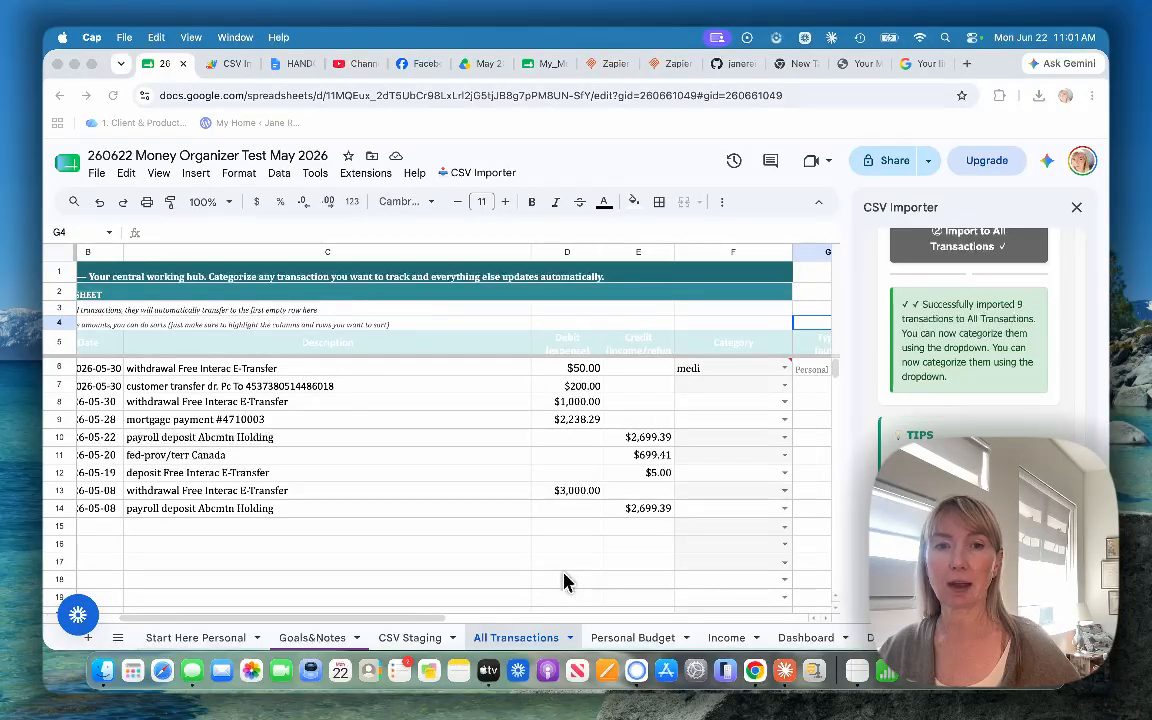
{"action": "left_click", "coordinate": [397, 640]}
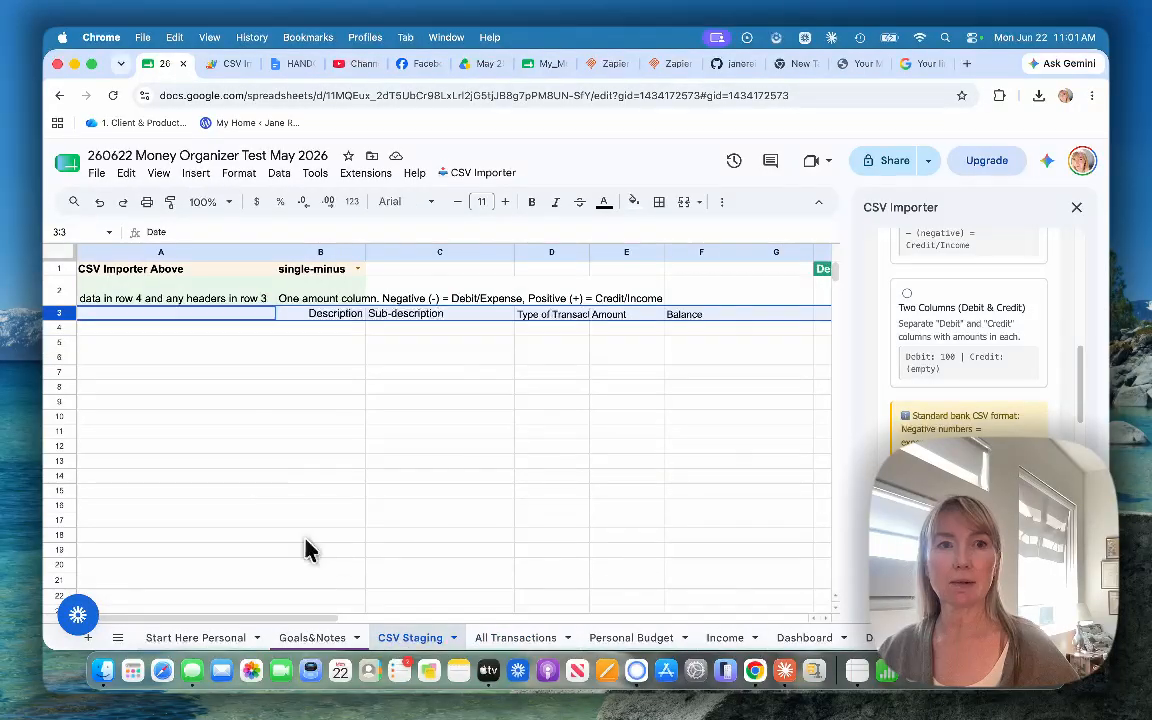
{"action": "left_click", "coordinate": [172, 331]}
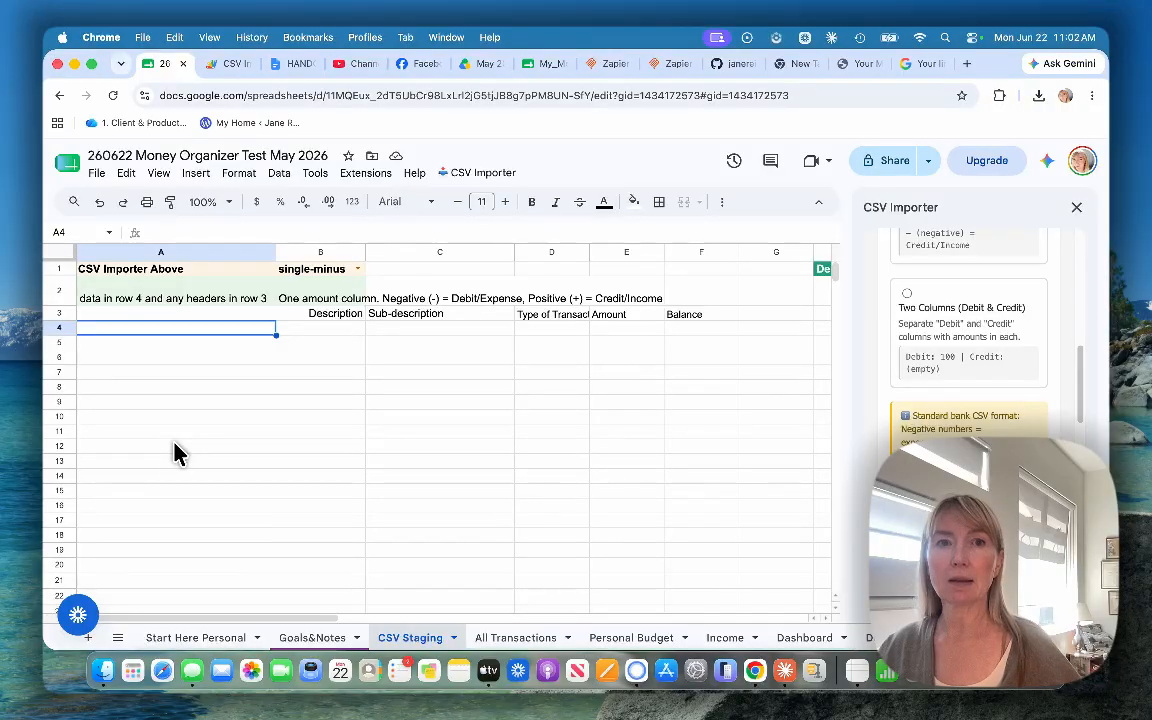
{"action": "scroll", "coordinate": [960, 360], "scroll_direction": "down", "scroll_amount": 2}
{"action": "scroll", "coordinate": [943, 432], "scroll_direction": "up", "scroll_amount": 5}
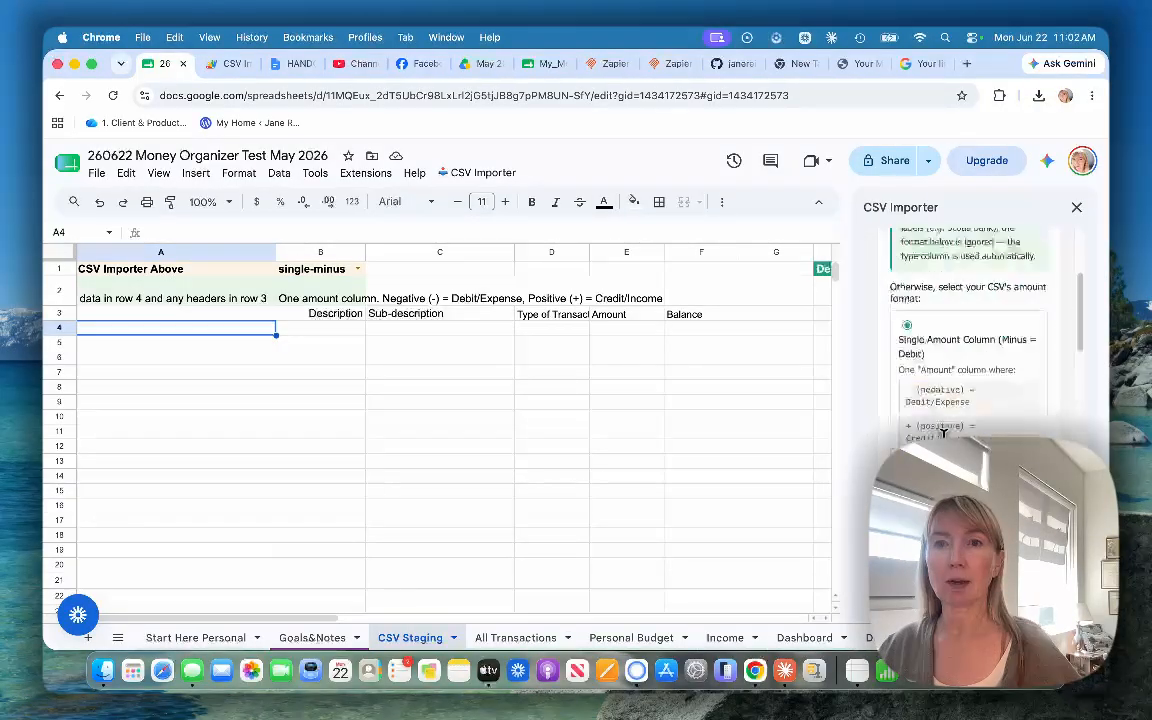
{"action": "scroll", "coordinate": [943, 432], "scroll_direction": "up", "scroll_amount": 3}
{"action": "scroll", "coordinate": [925, 437], "scroll_direction": "down", "scroll_amount": 1}
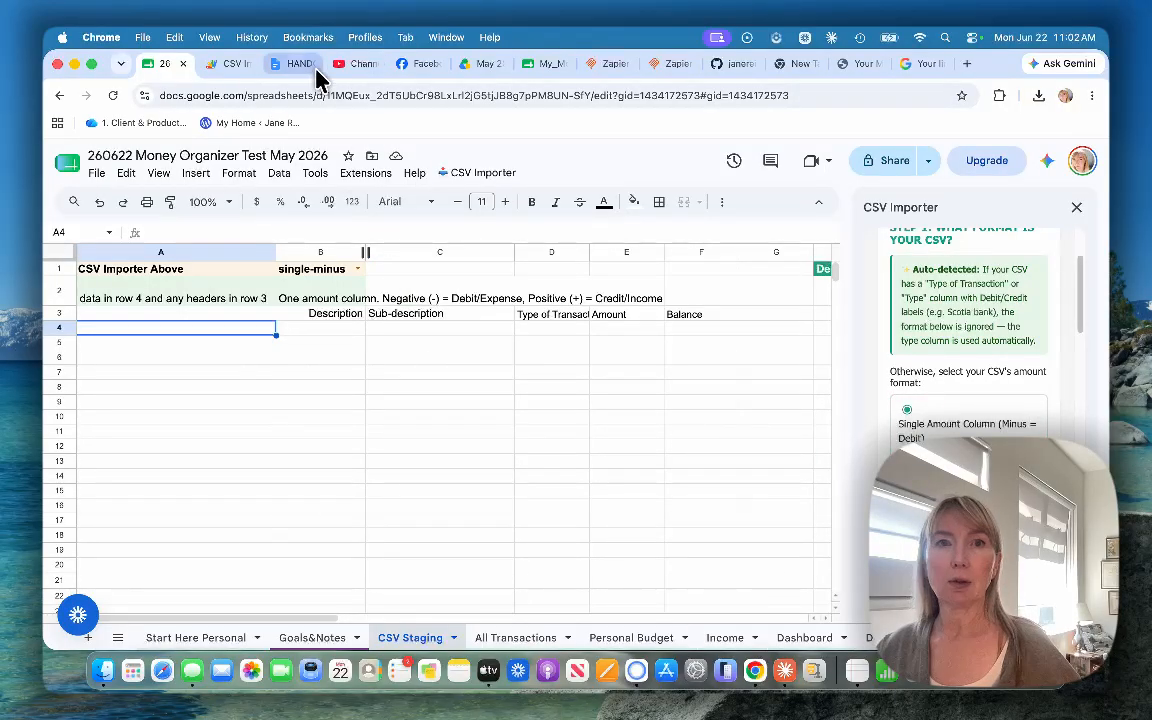
Step: Check the columns and amount signs of the Scotia Momentum Visa CSV in the May 2026 CSV Drive folder
{"action": "left_click", "coordinate": [483, 64]}
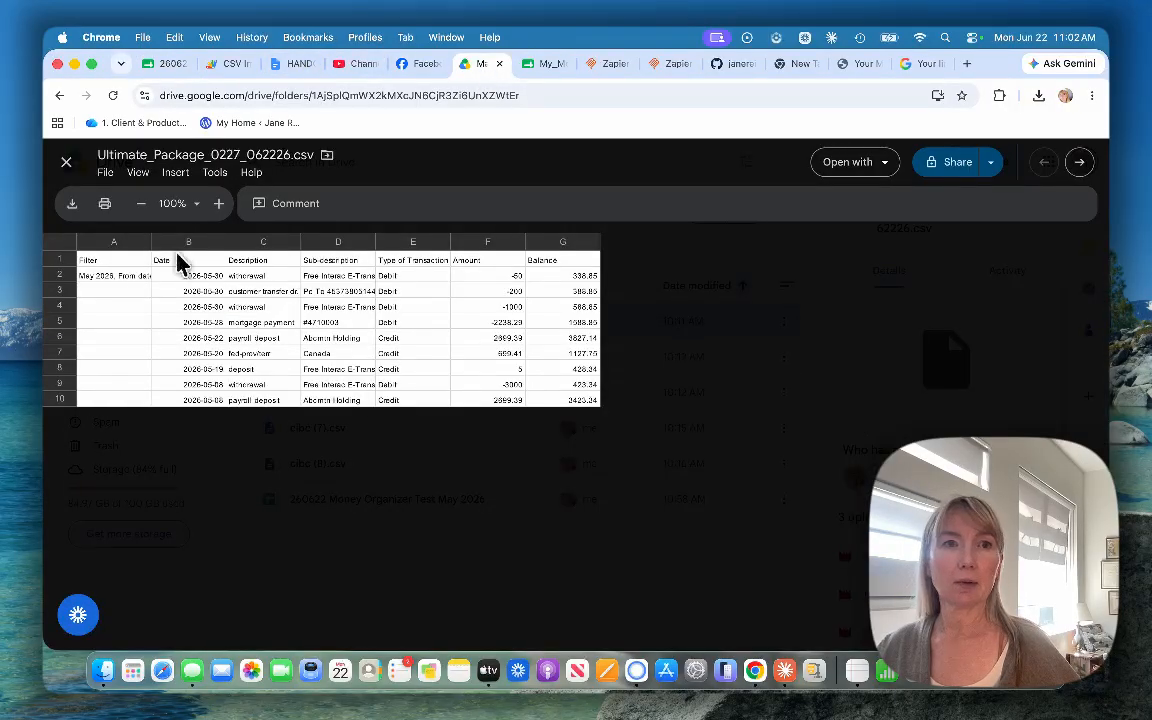
{"action": "left_click", "coordinate": [66, 162]}
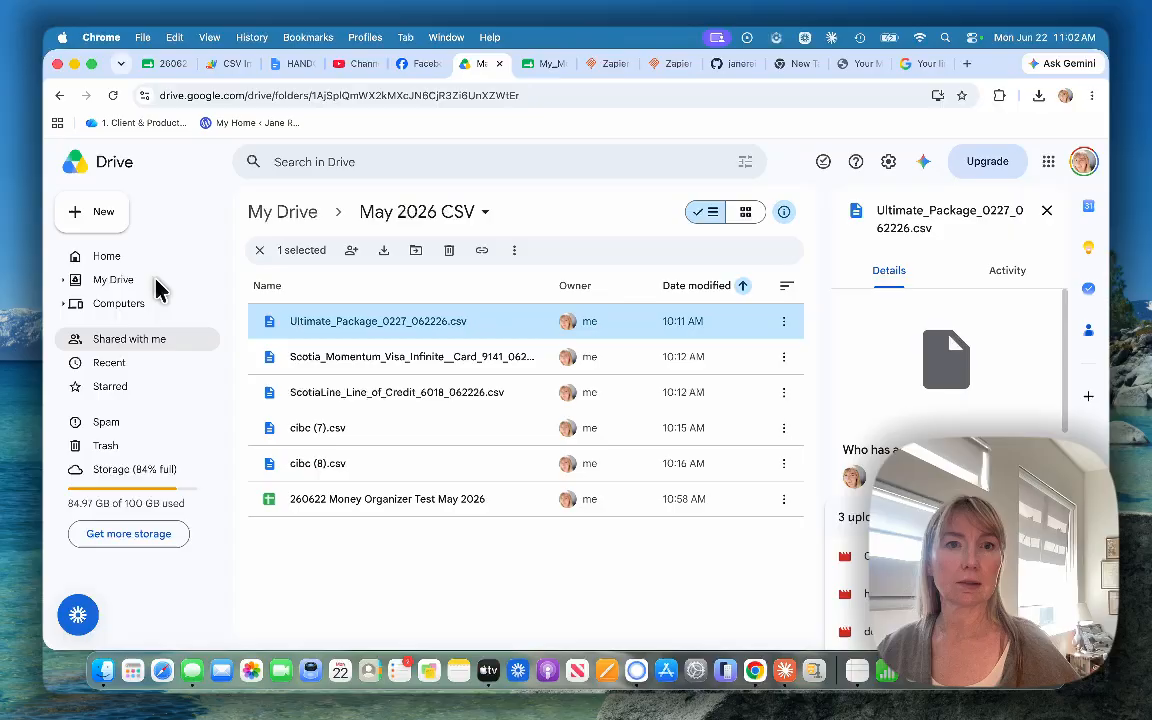
{"action": "double_click", "coordinate": [403, 368]}
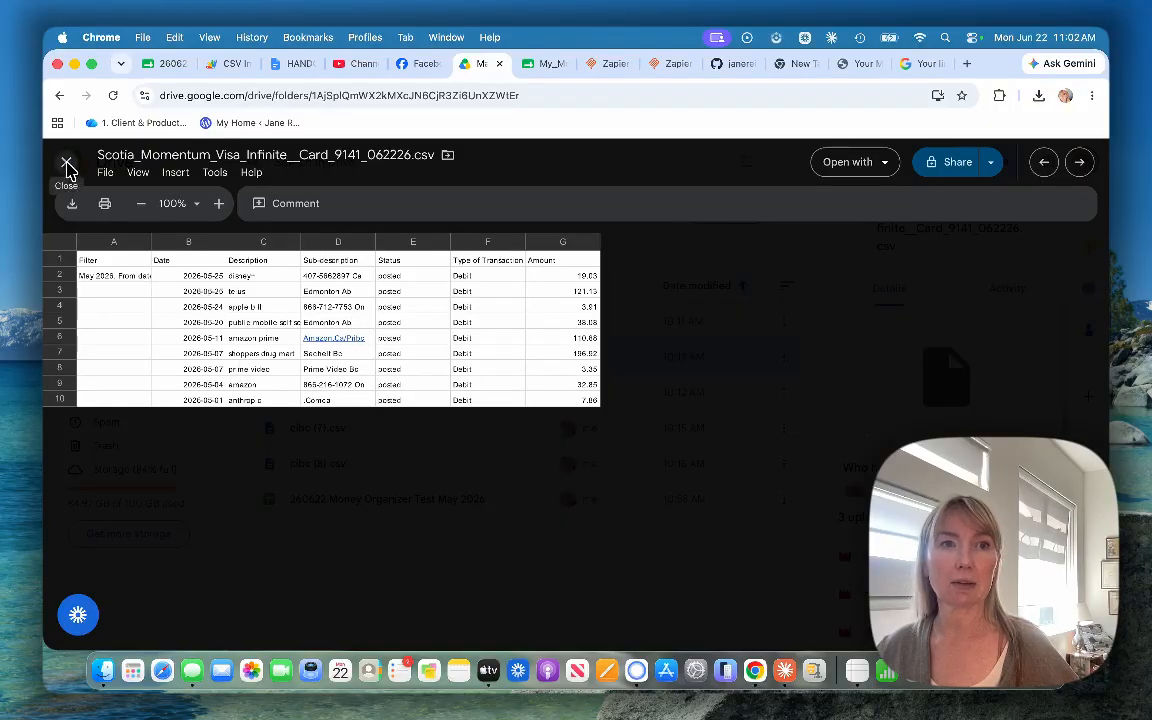
{"action": "left_click", "coordinate": [67, 165]}
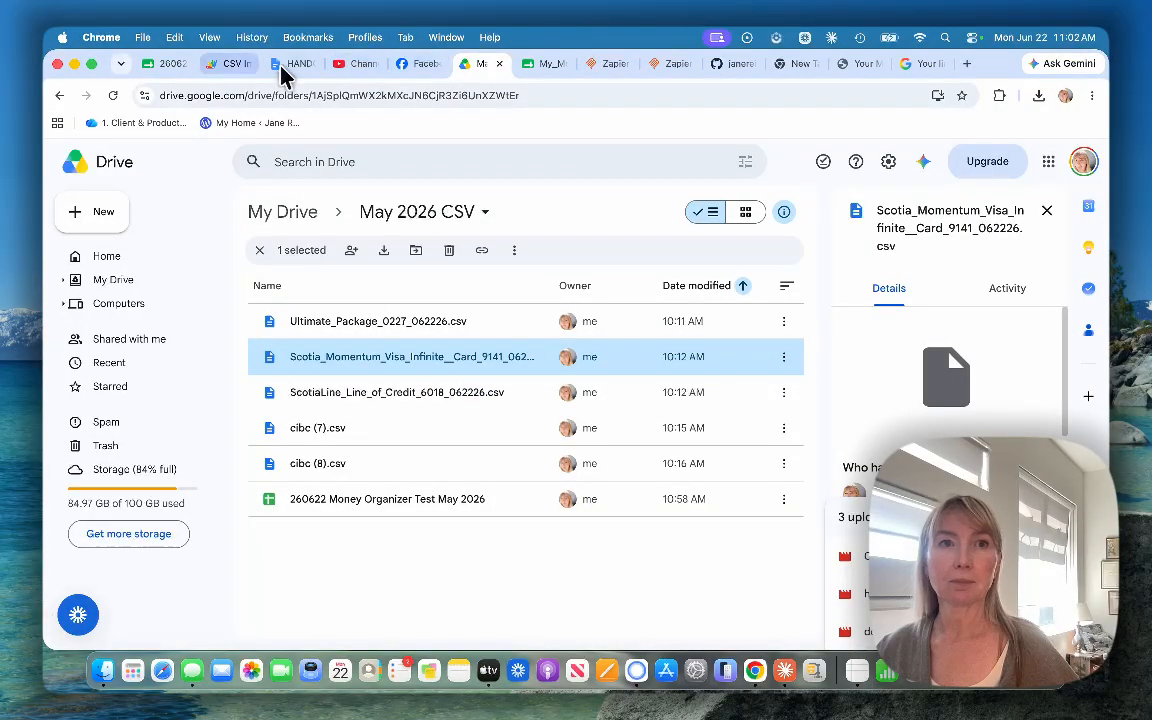
Step: Return to the Money Organizer spreadsheet and set the CSV format to Single Amount Column (Plus = Debit)
{"action": "left_click", "coordinate": [166, 68]}
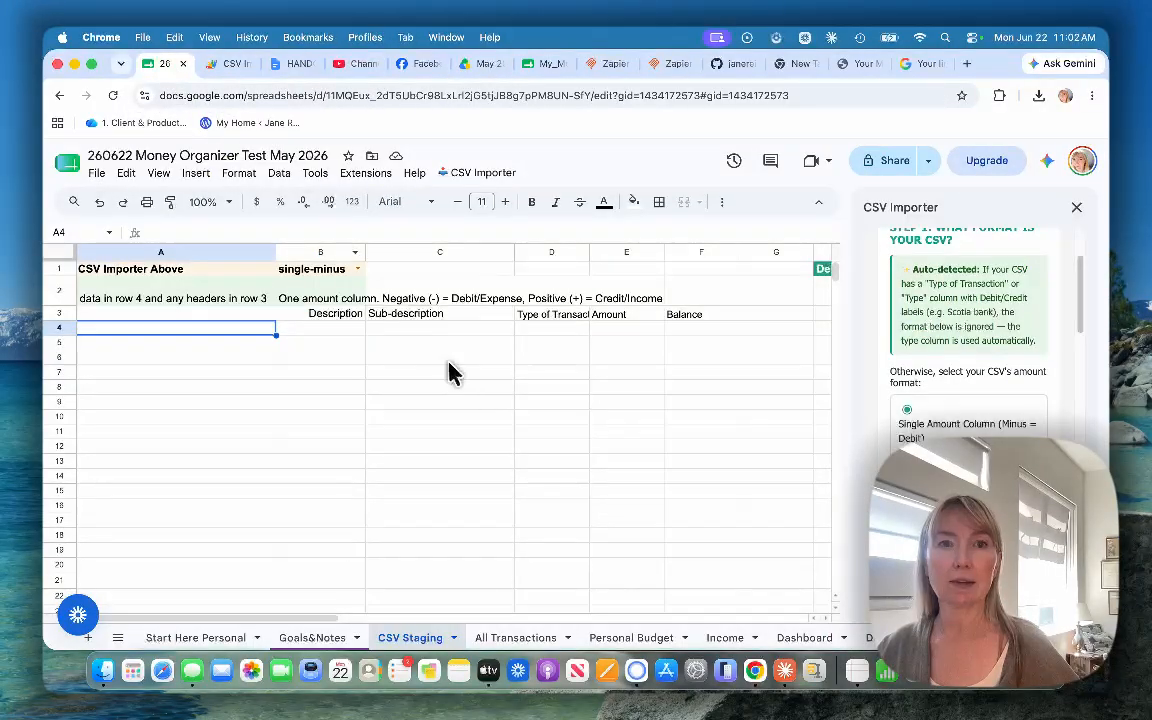
{"action": "scroll", "coordinate": [960, 470], "scroll_direction": "down", "scroll_amount": 4}
{"action": "left_click", "coordinate": [912, 405]}
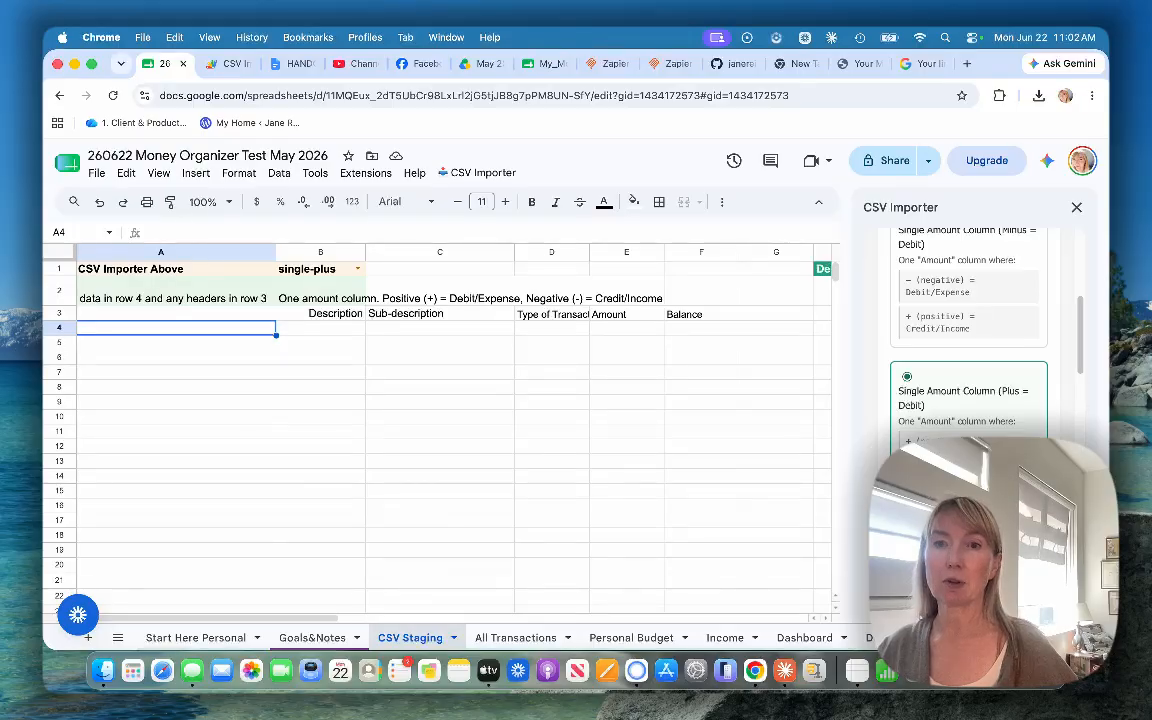
{"action": "scroll", "coordinate": [968, 330], "scroll_direction": "down", "scroll_amount": 5}
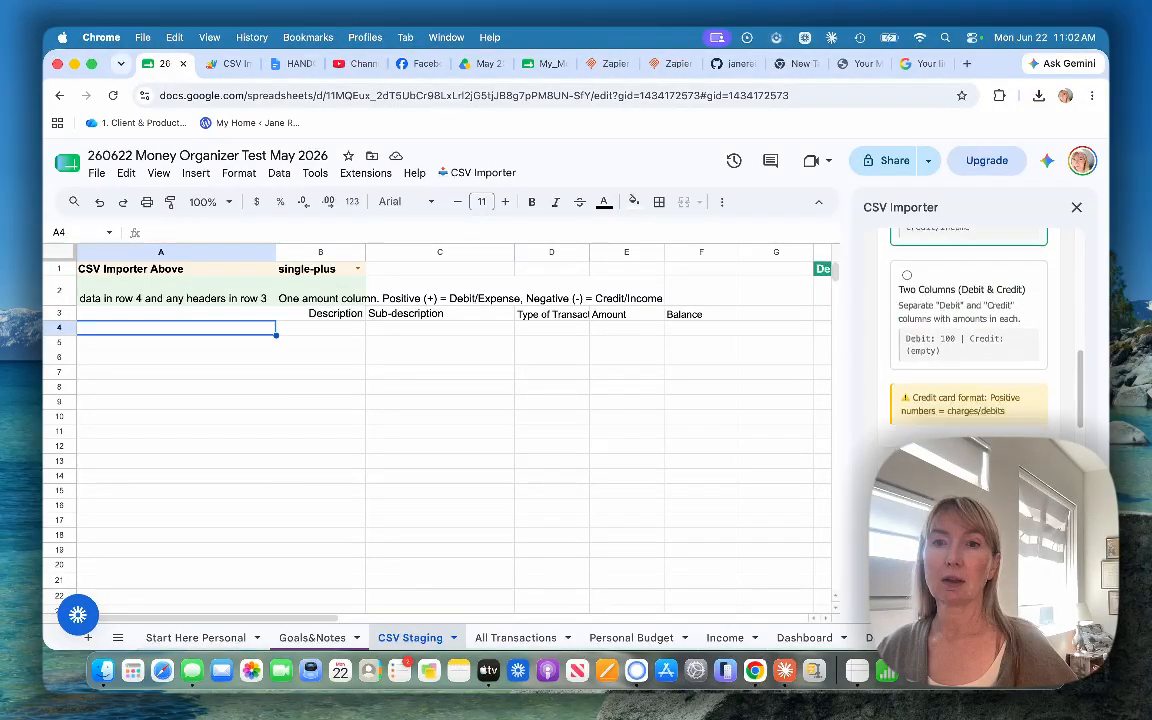
Step: Choose the Scotia Momentum Visa CSV from the May 2026 CSV folder in My Drive as the file to import
{"action": "left_click", "coordinate": [96, 173]}
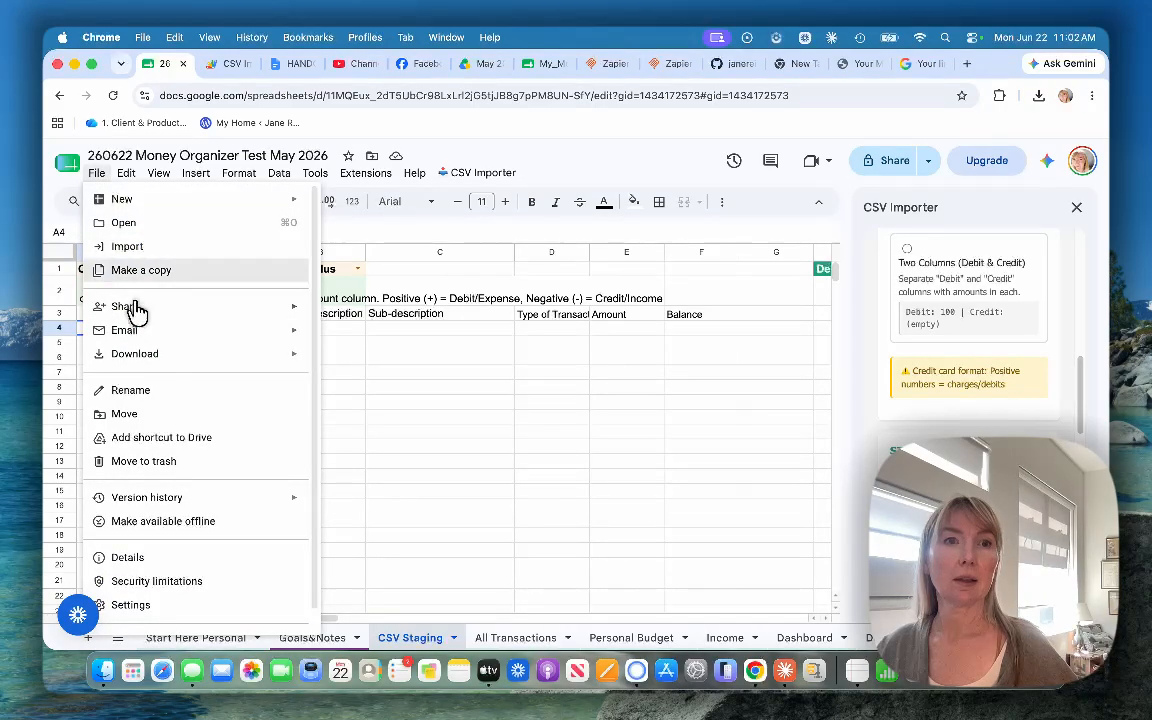
{"action": "left_click", "coordinate": [122, 246]}
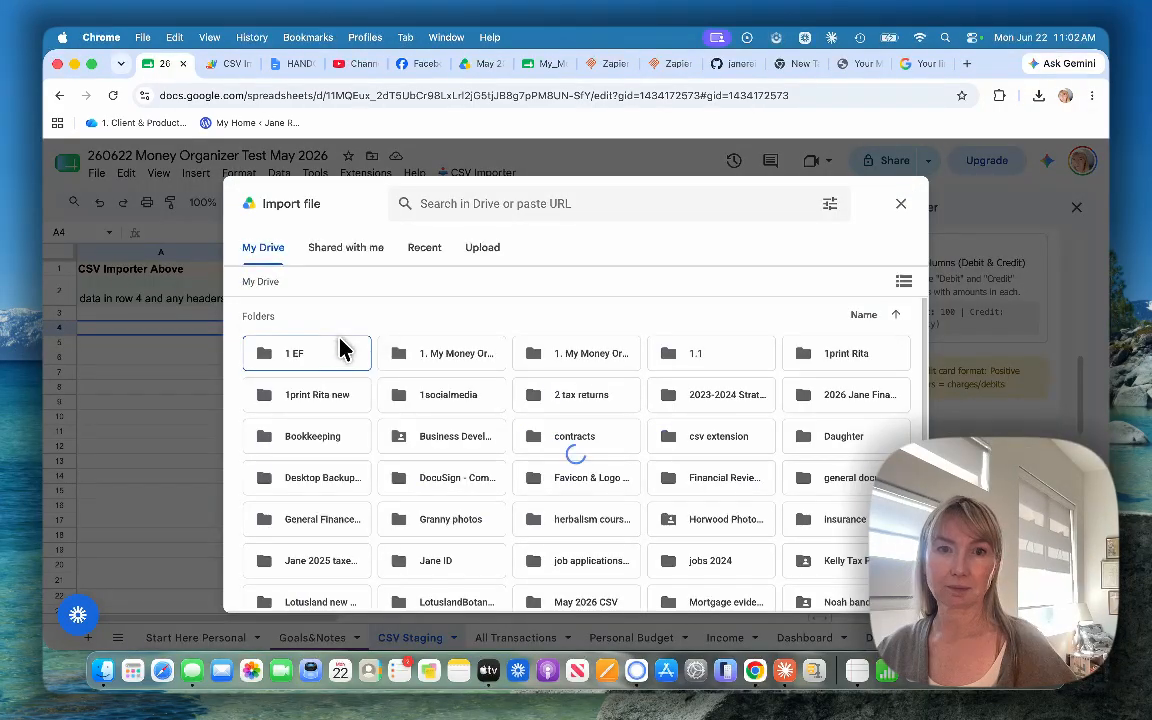
{"action": "scroll", "coordinate": [580, 480], "scroll_direction": "down", "scroll_amount": 5}
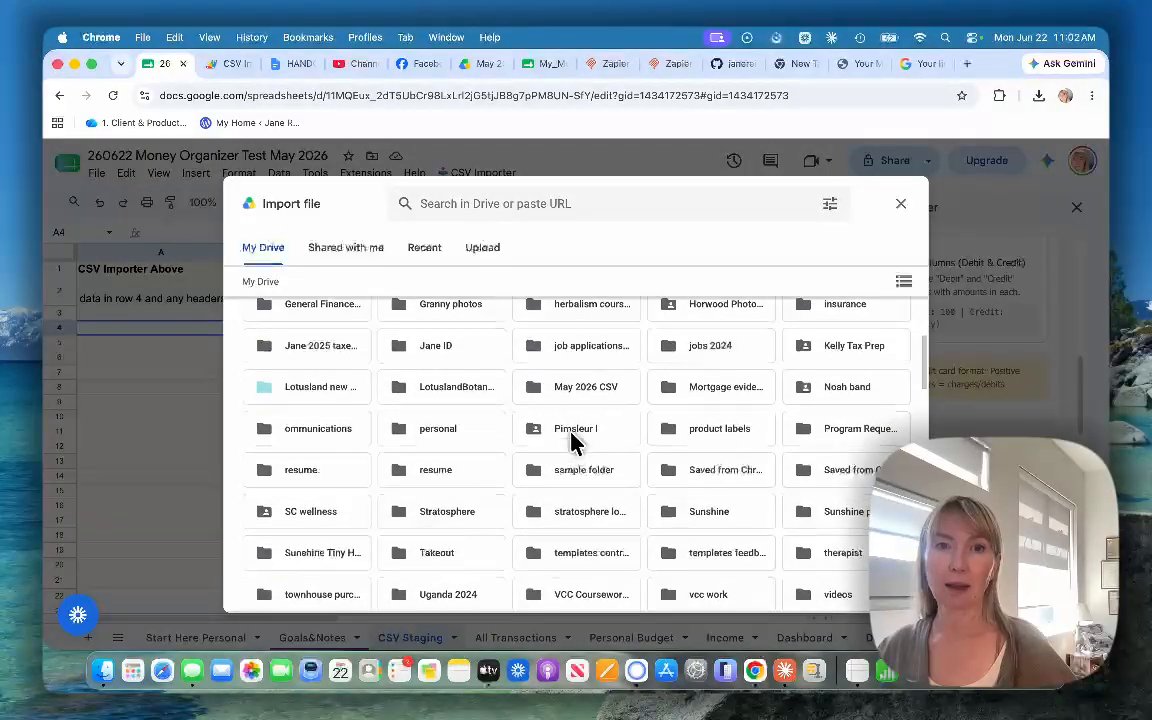
{"action": "double_click", "coordinate": [586, 386]}
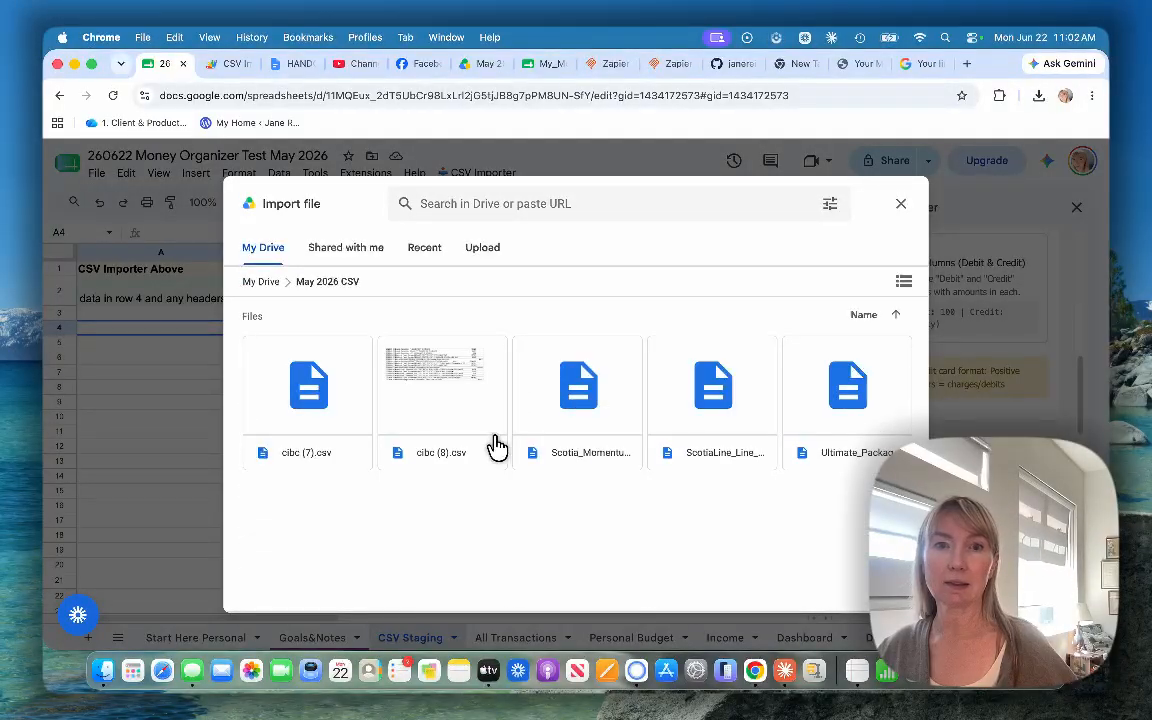
{"action": "left_click", "coordinate": [595, 420]}
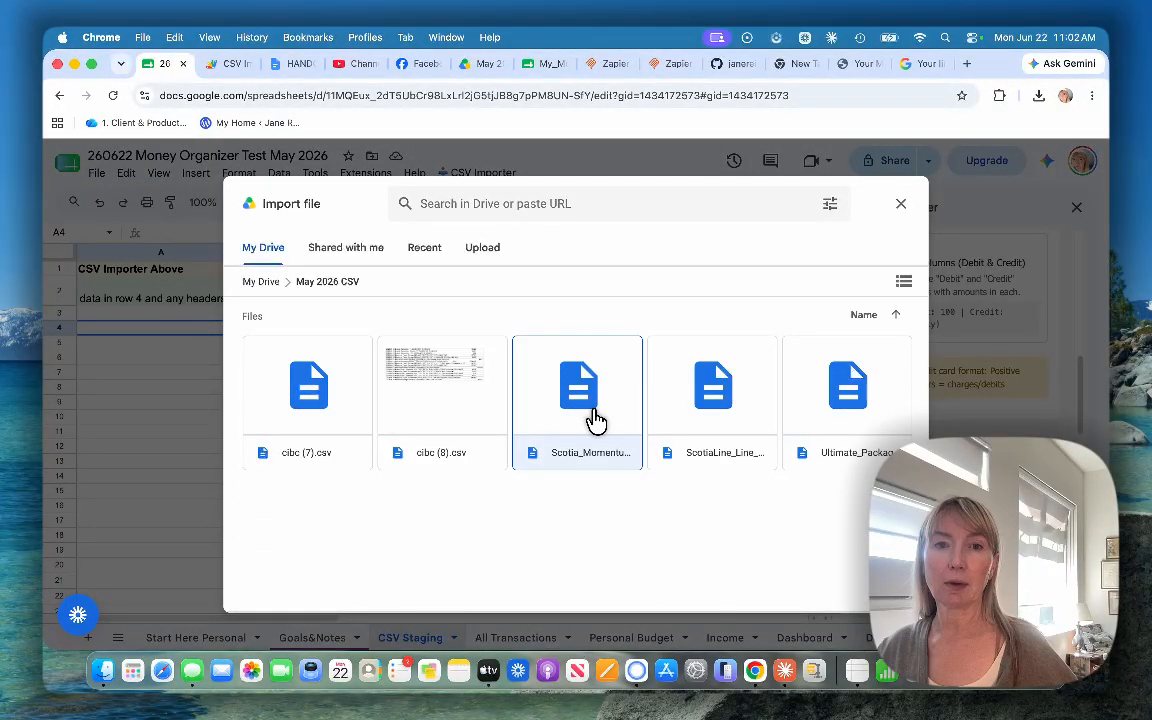
{"action": "left_click", "coordinate": [884, 592]}
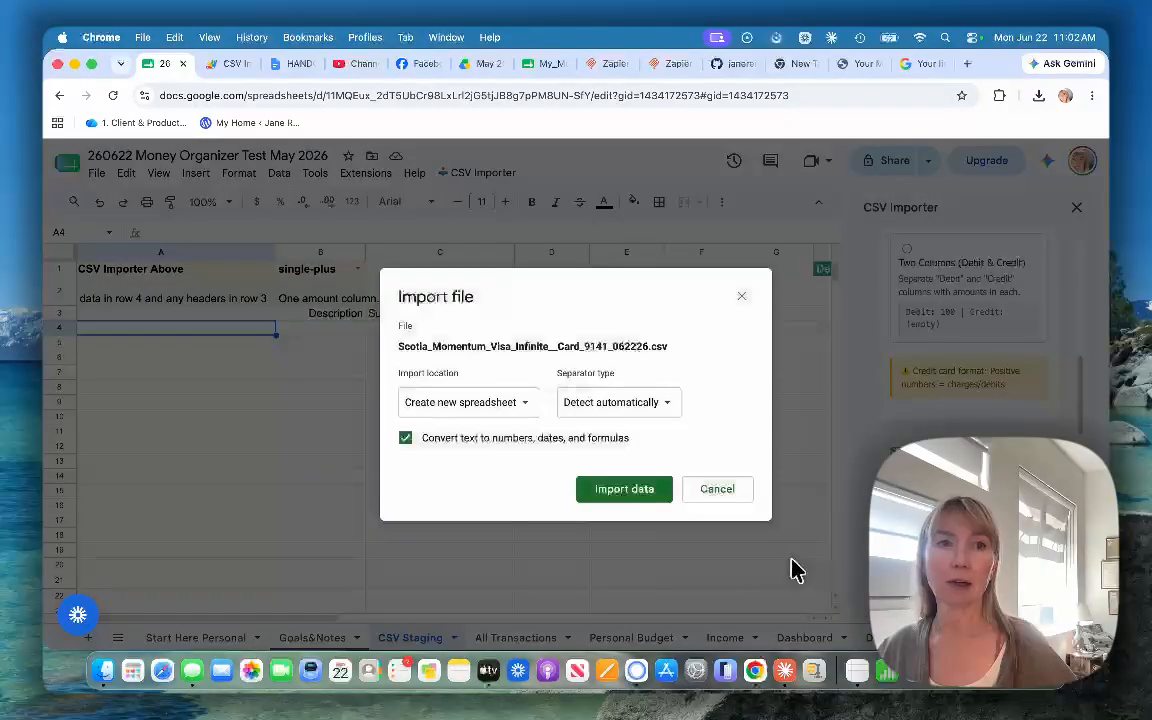
Step: Try to import the Visa CSV using the Replace data at selected cell location
{"action": "left_click", "coordinate": [486, 401]}
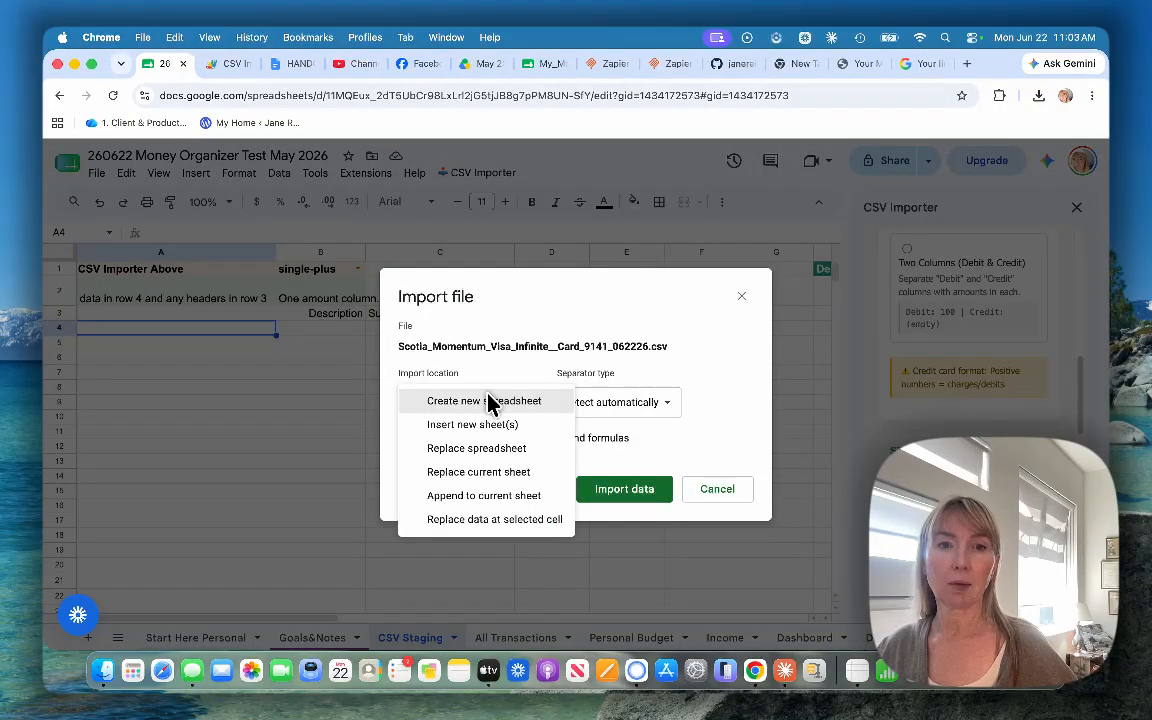
{"action": "left_click", "coordinate": [491, 519]}
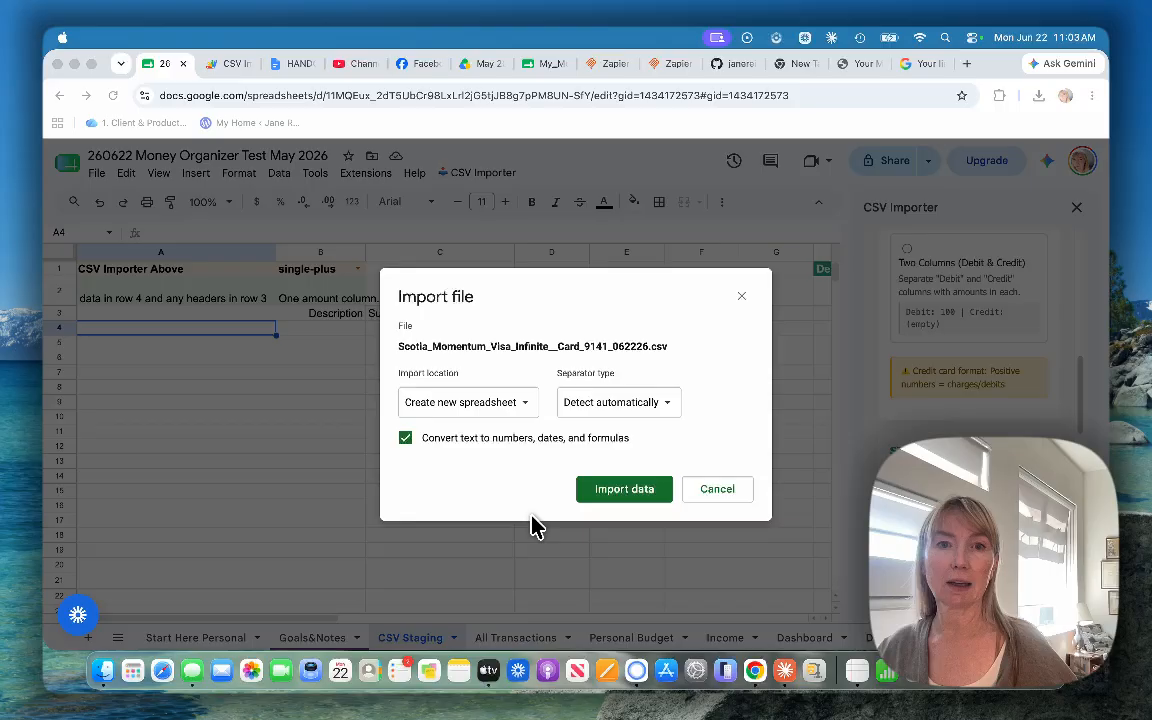
{"action": "left_click", "coordinate": [600, 492]}
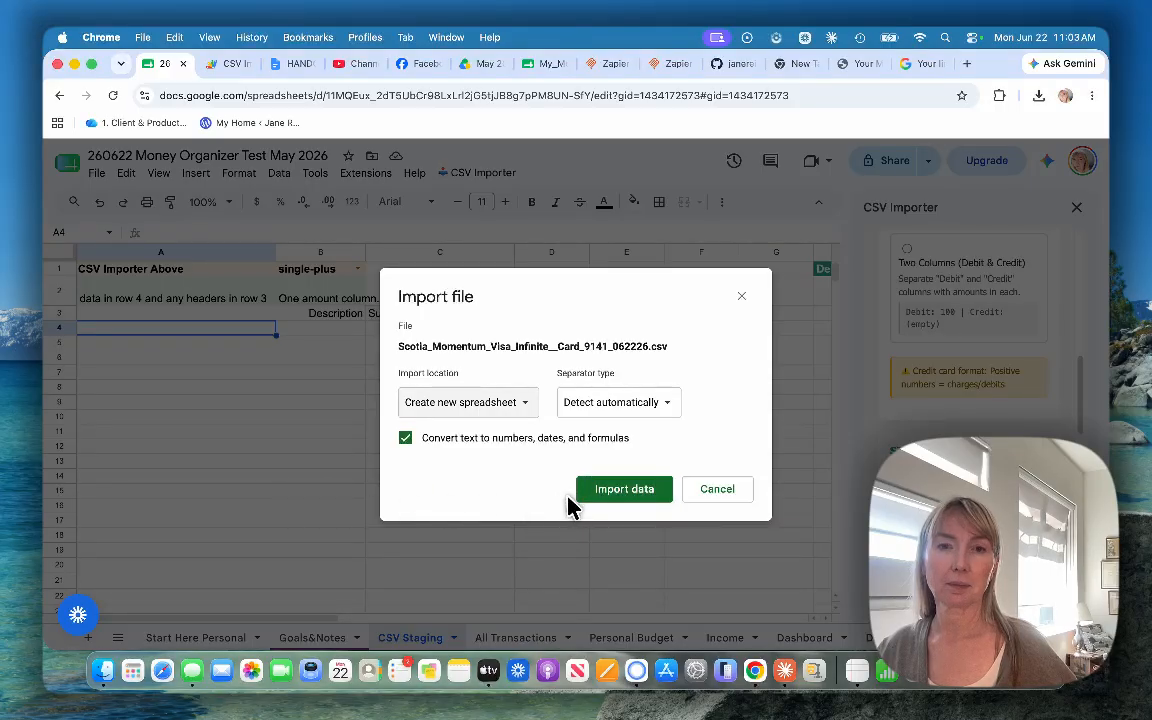
{"action": "left_click", "coordinate": [622, 490]}
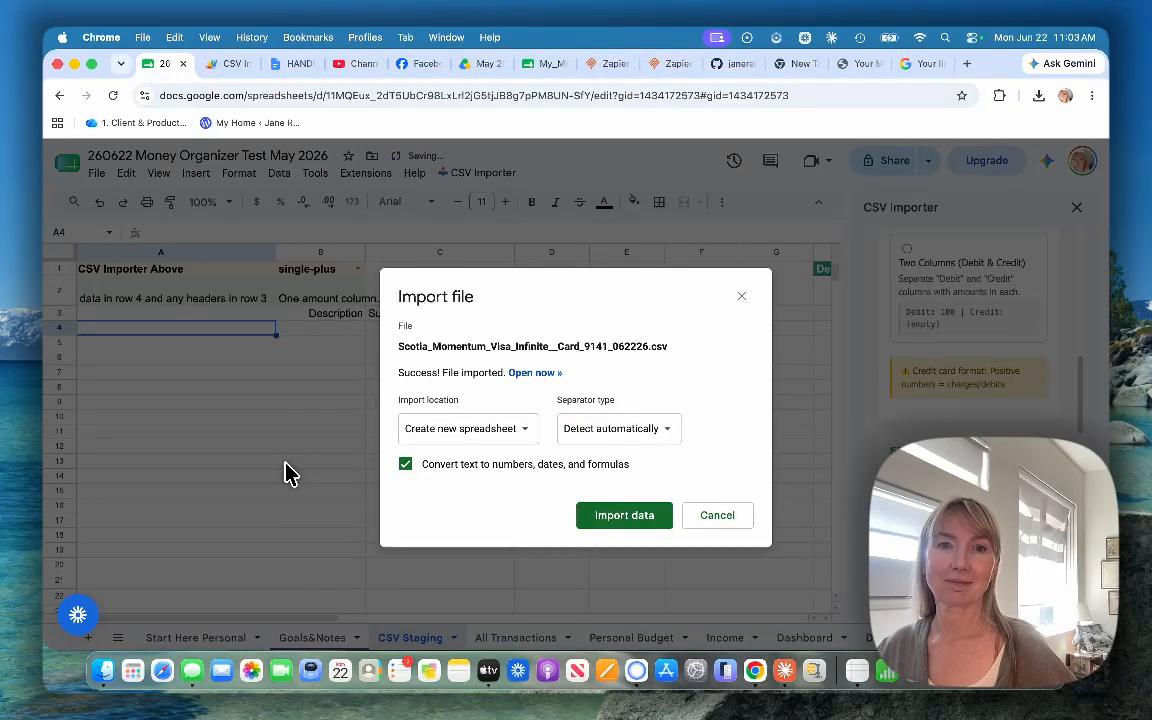
Step: Set the import location to Replace data at selected cell and import the Visa CSV into CSV Staging at A4
{"action": "left_click", "coordinate": [518, 430]}
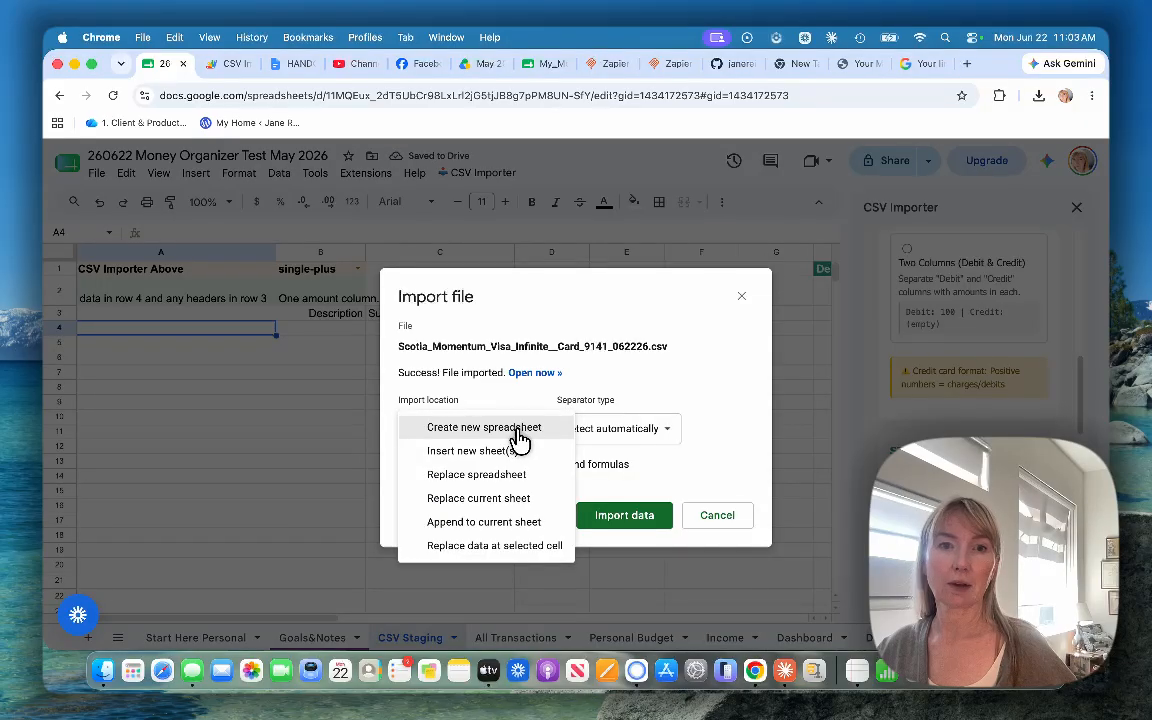
{"action": "left_click", "coordinate": [527, 555]}
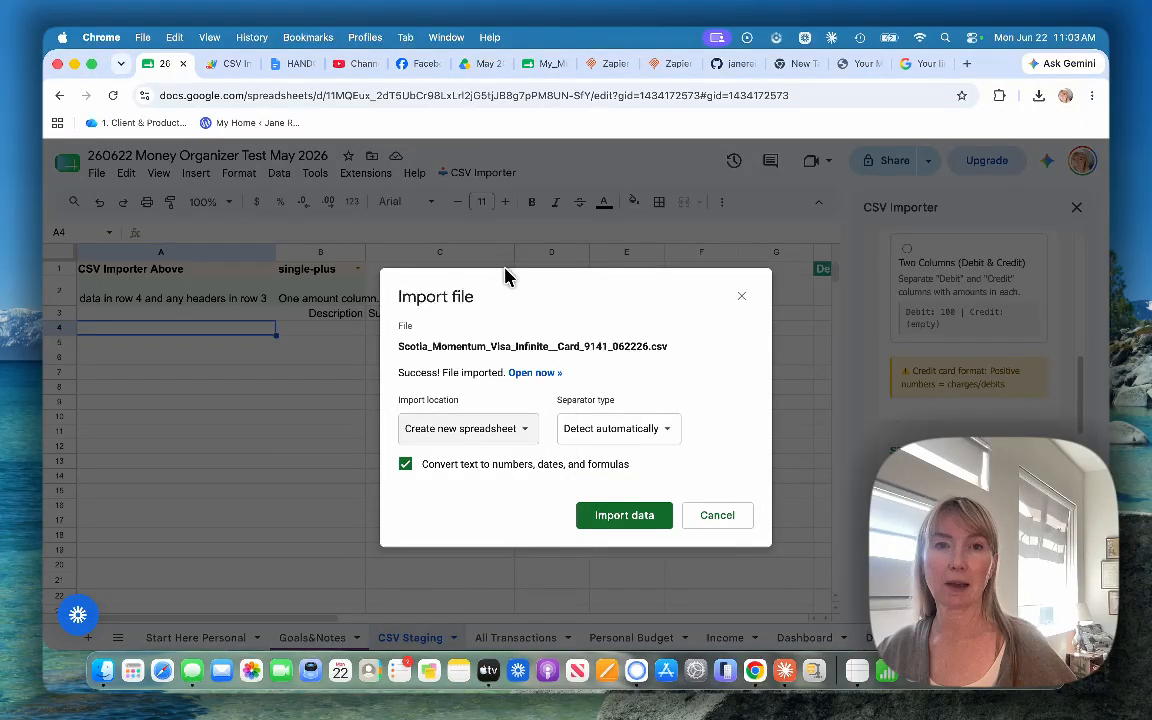
{"action": "left_click_drag", "start_coordinate": [510, 300], "coordinate": [463, 217]}
{"action": "left_click", "coordinate": [424, 345]}
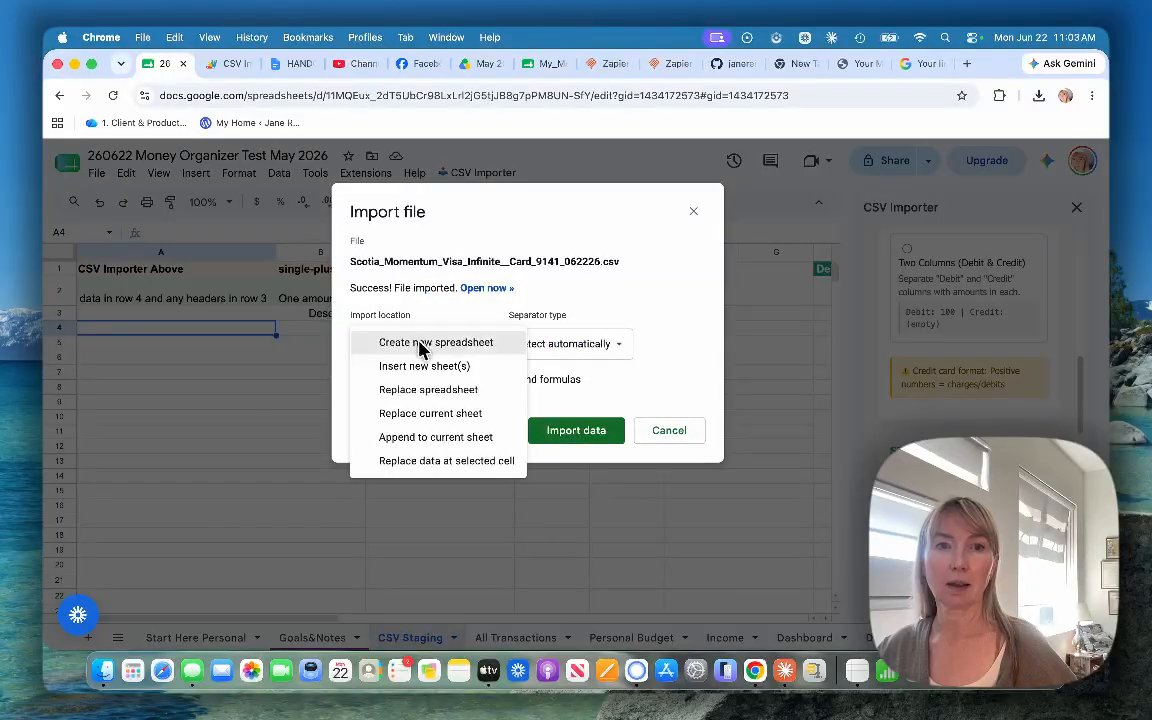
{"action": "left_click", "coordinate": [429, 463]}
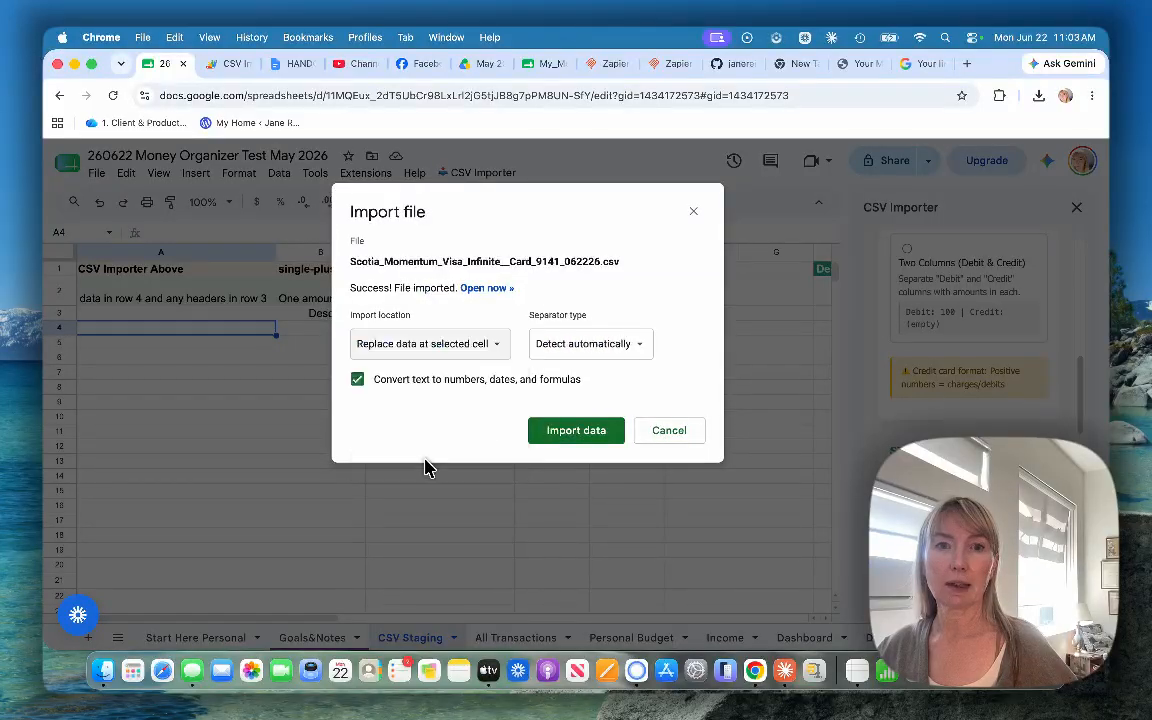
{"action": "left_click", "coordinate": [576, 431]}
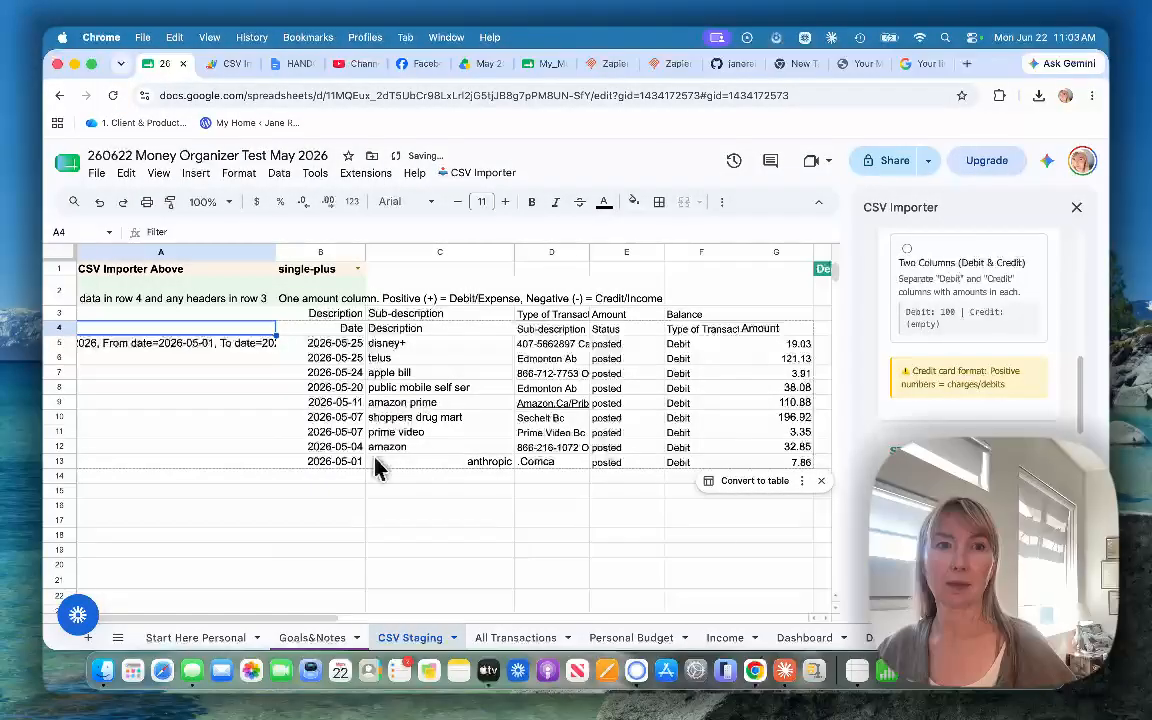
Step: Delete the unneeded Filter cells A4:A13, shifting the Visa data left so its dates start in column A
{"action": "left_click", "coordinate": [201, 463]}
{"action": "left_click_drag", "start_coordinate": [204, 314], "coordinate": [205, 471]}
{"action": "left_click", "coordinate": [206, 446]}
{"action": "right_click", "coordinate": [195, 433]}
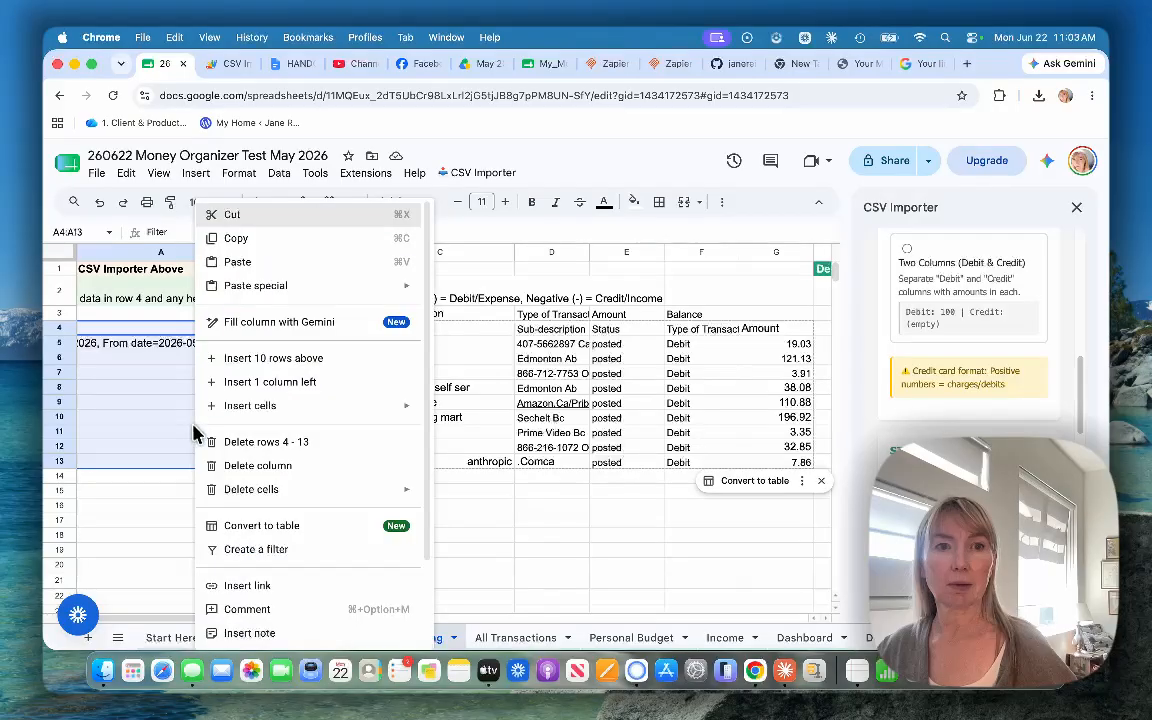
{"action": "mouse_move", "coordinate": [250, 489]}
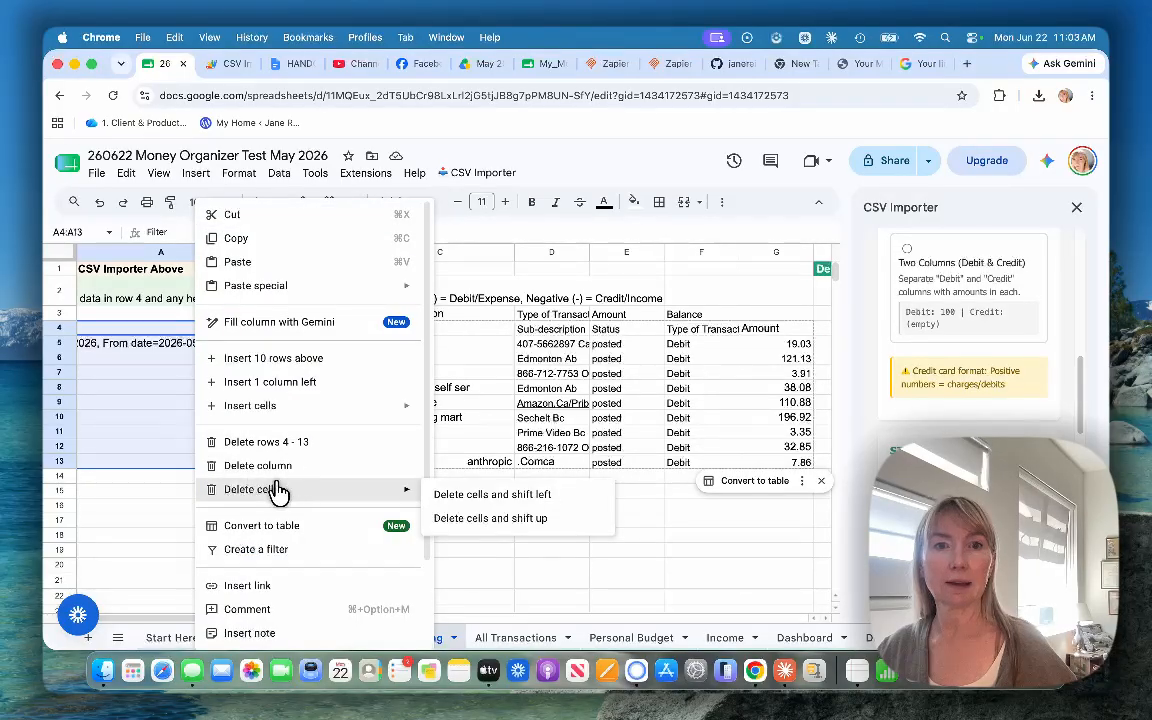
{"action": "left_click", "coordinate": [430, 494]}
{"action": "left_click", "coordinate": [292, 490]}
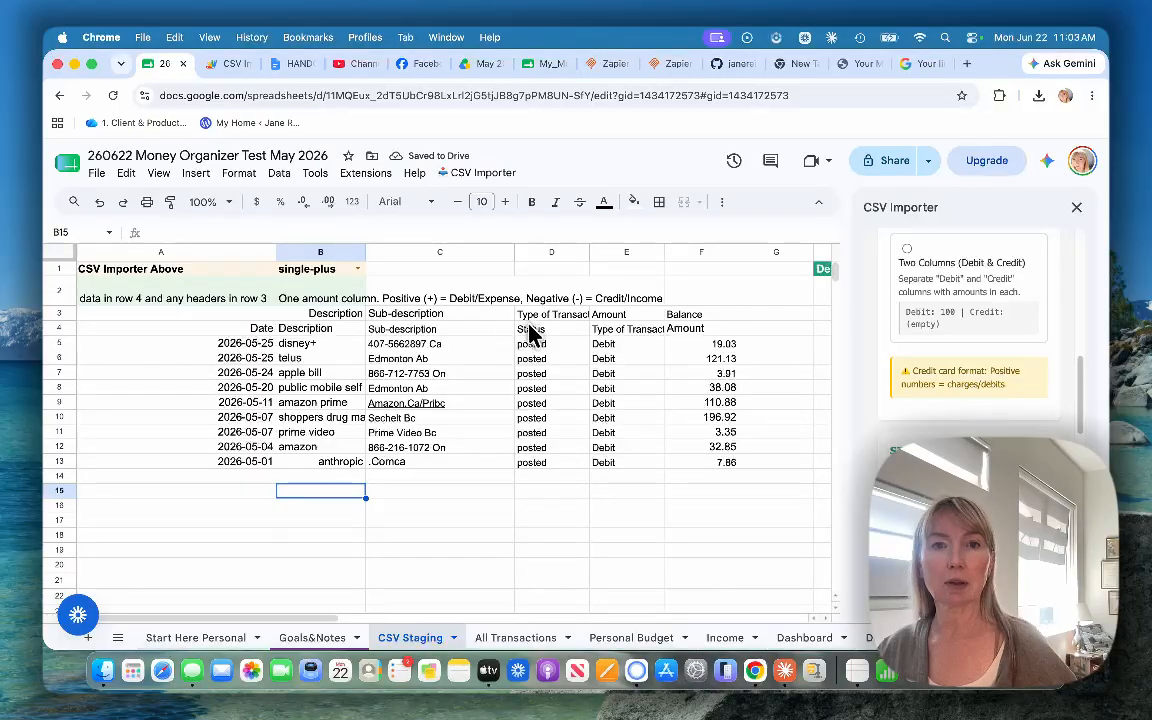
Step: Delete the old header row 3 so the Visa file's own headers move up into row 3
{"action": "left_click", "coordinate": [52, 316]}
{"action": "right_click", "coordinate": [52, 318]}
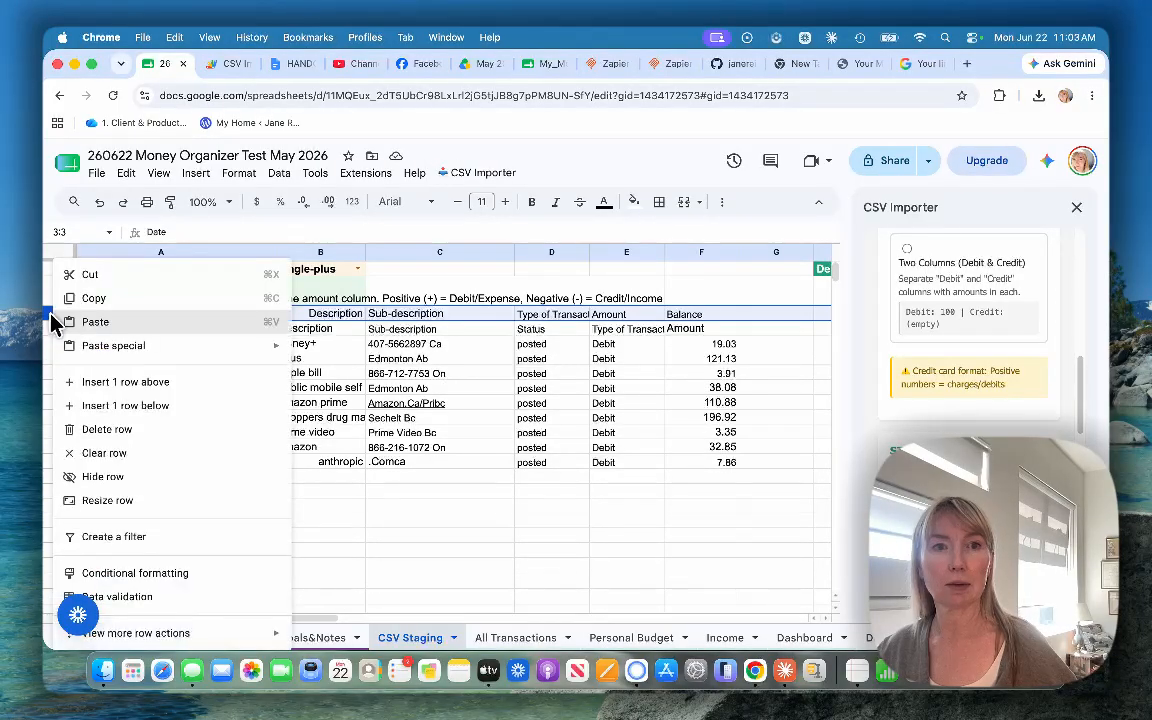
{"action": "left_click", "coordinate": [119, 437]}
{"action": "left_click", "coordinate": [310, 476]}
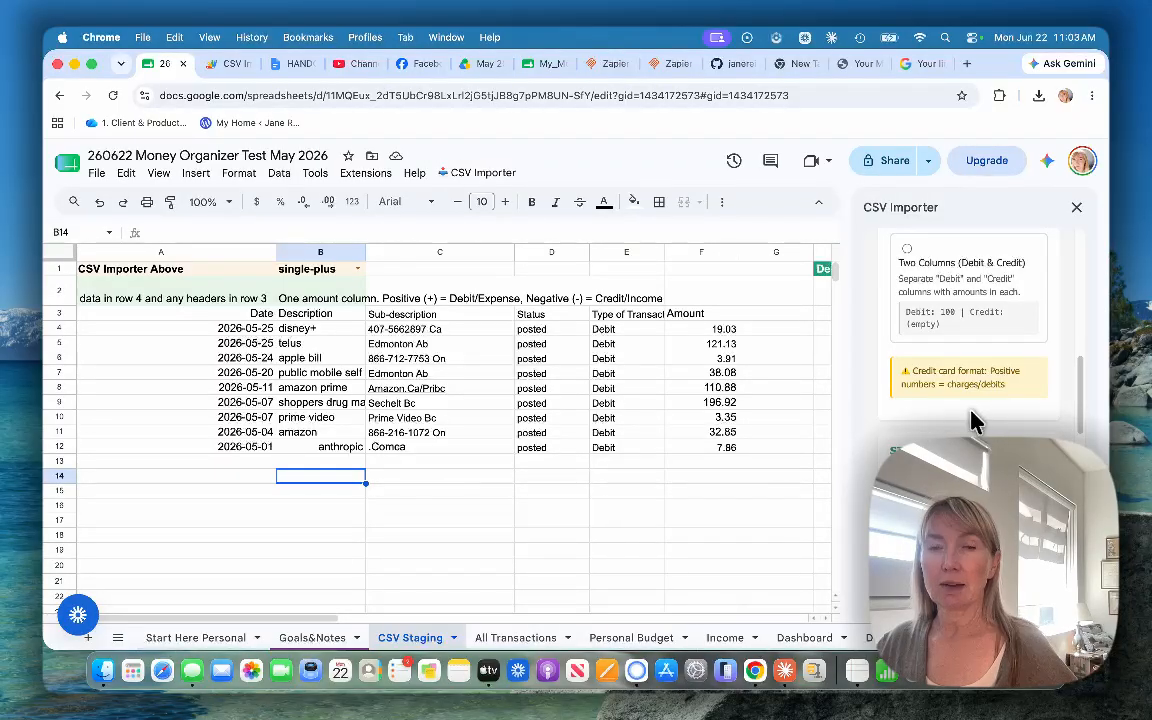
Step: Import the staged Visa transactions into All Transactions with the CSV Importer, using the Single Amount Column (Plus = Debit) format
{"action": "scroll", "coordinate": [975, 420], "scroll_direction": "down", "scroll_amount": 1}
{"action": "scroll", "coordinate": [975, 422], "scroll_direction": "up", "scroll_amount": 3}
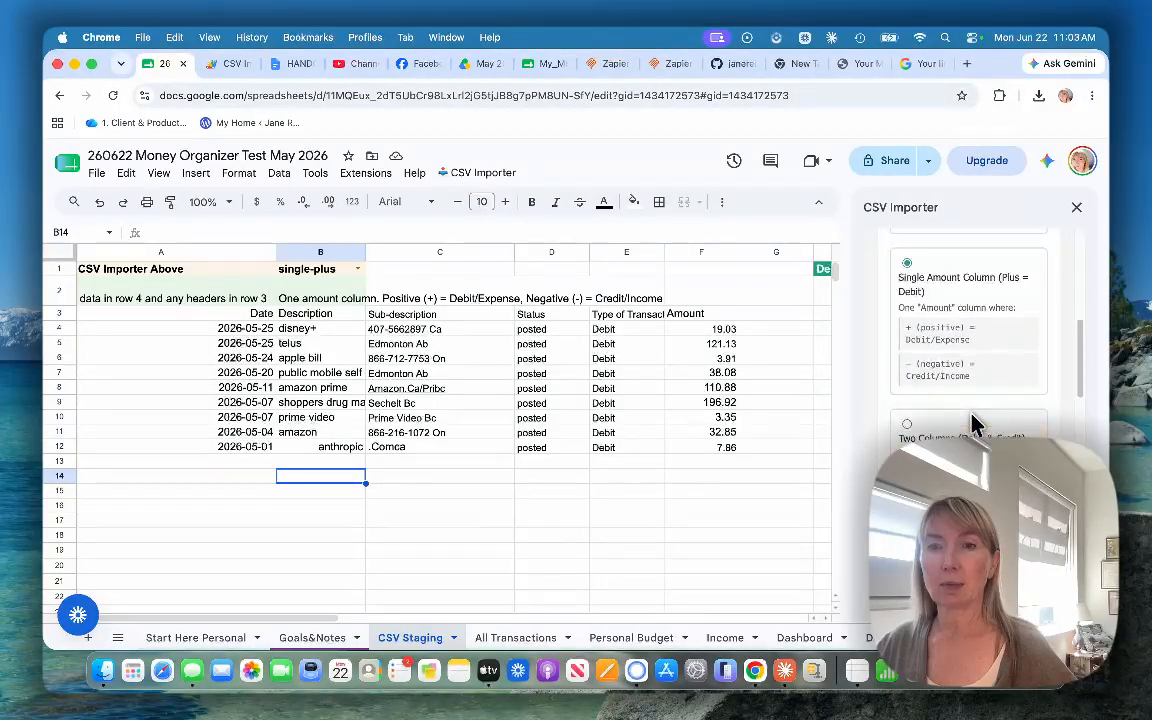
{"action": "scroll", "coordinate": [975, 422], "scroll_direction": "down", "scroll_amount": 4}
{"action": "scroll", "coordinate": [975, 422], "scroll_direction": "down", "scroll_amount": 6}
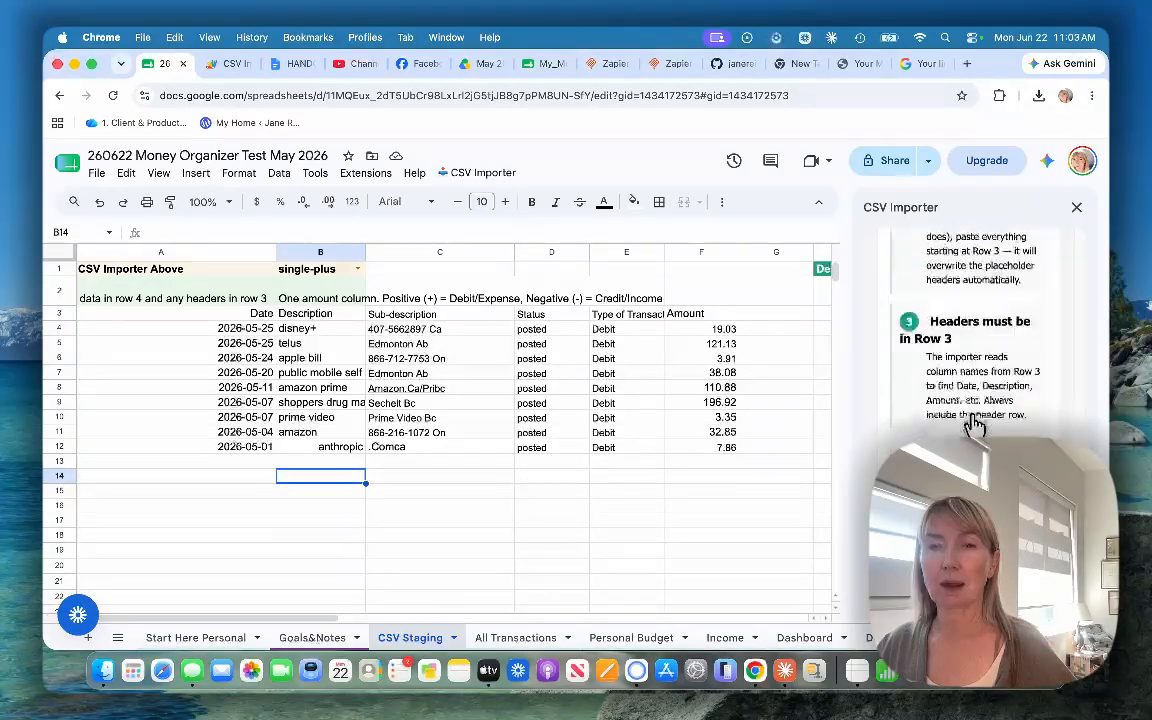
{"action": "left_click", "coordinate": [968, 438]}
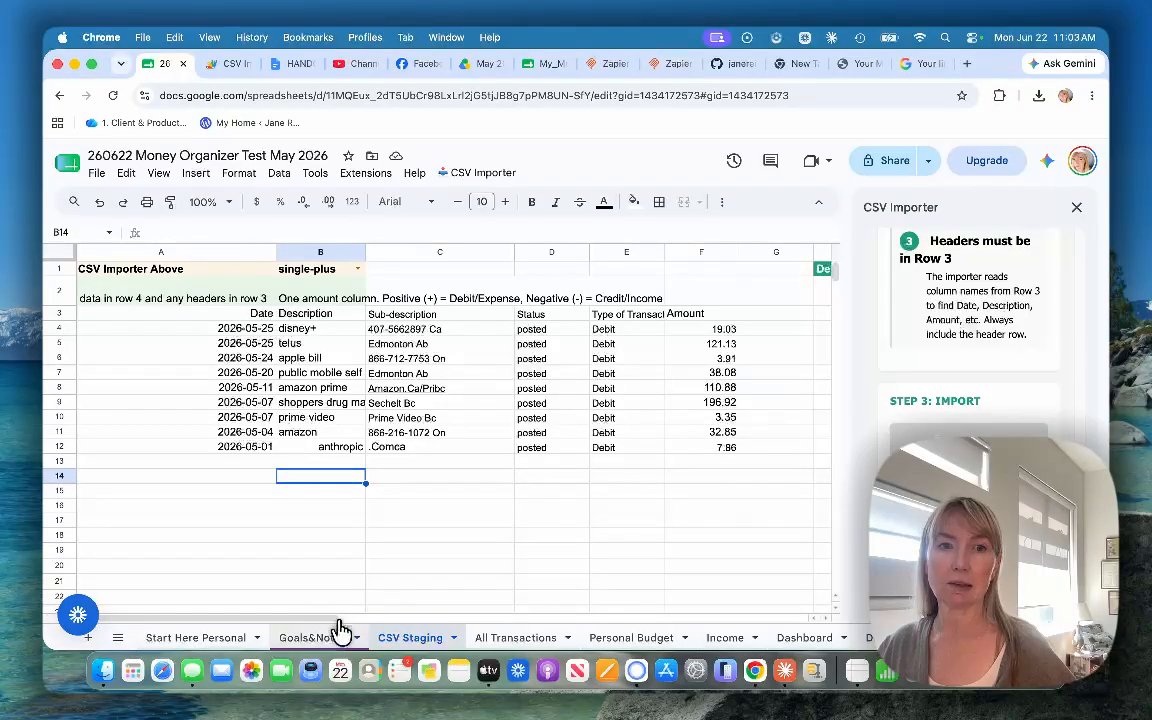
Step: Review the Visa transactions in the All Transactions sheet, checking their dates, descriptions and debit amounts below the bank entries
{"action": "scroll", "coordinate": [333, 622], "scroll_direction": "right", "scroll_amount": 3}
{"action": "left_click_drag", "start_coordinate": [333, 622], "coordinate": [447, 489]}
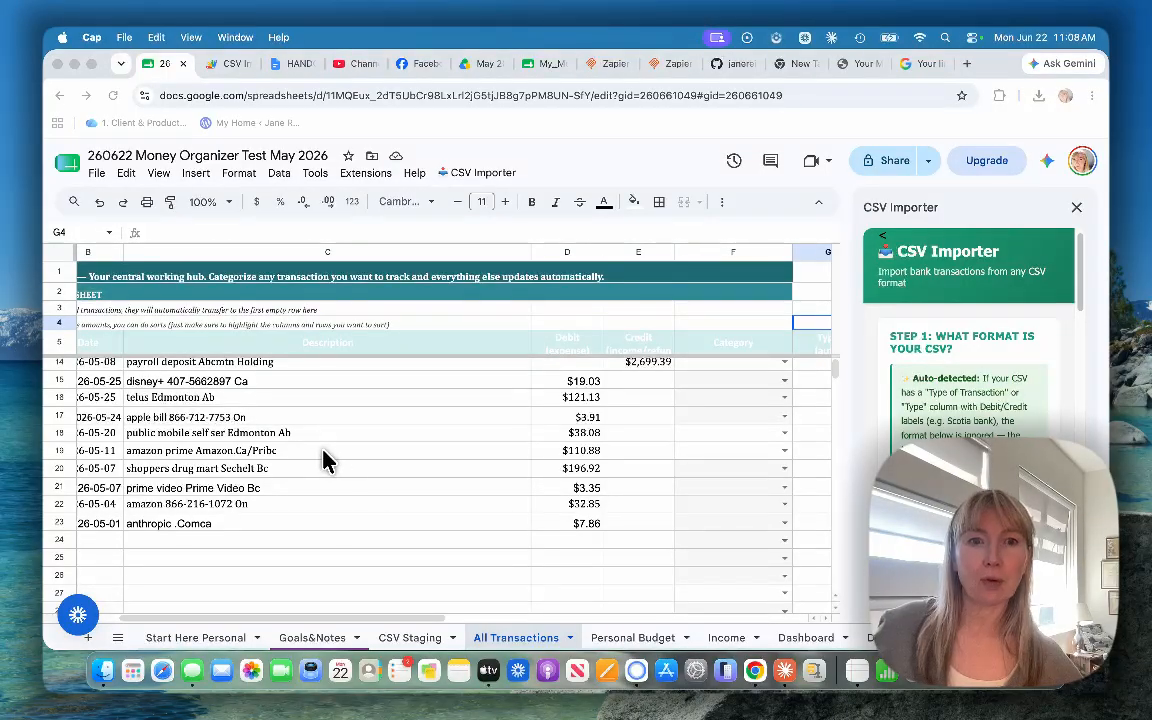
{"action": "scroll", "coordinate": [381, 481], "scroll_direction": "down", "scroll_amount": 2}
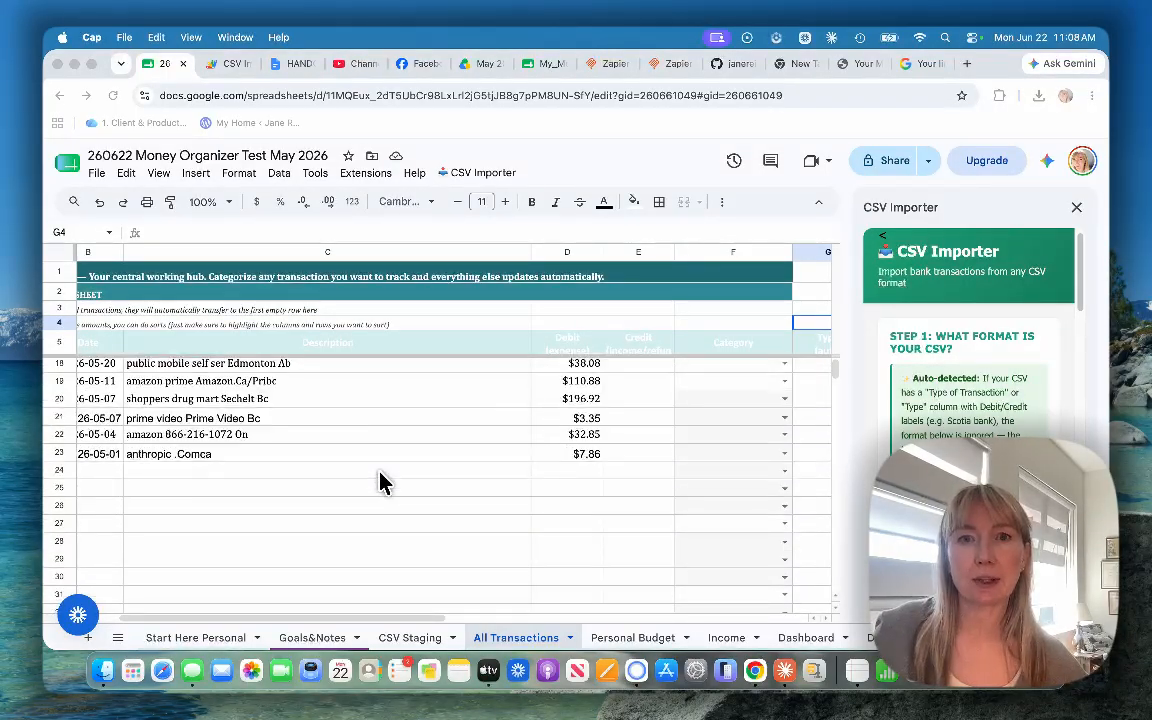
{"action": "scroll", "coordinate": [381, 481], "scroll_direction": "up", "scroll_amount": 3}
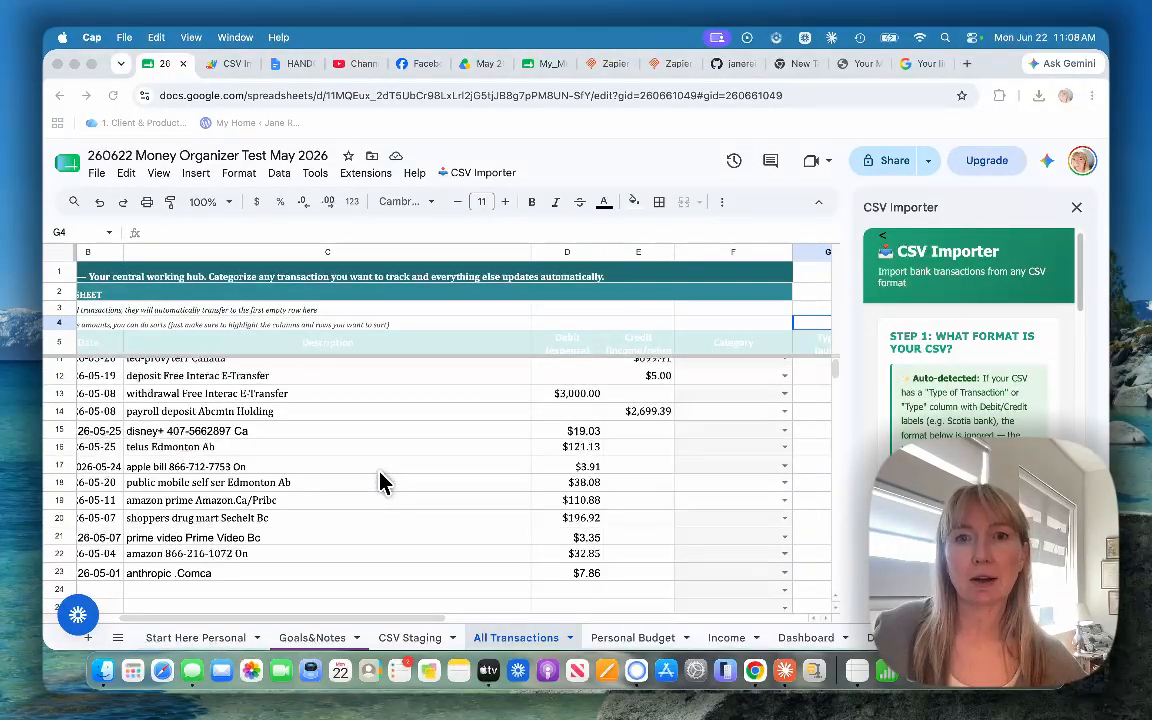
Step: Open the Start Here Personal sheet to consult the Step 2 instructions for importing bank transactions
{"action": "left_click", "coordinate": [180, 641]}
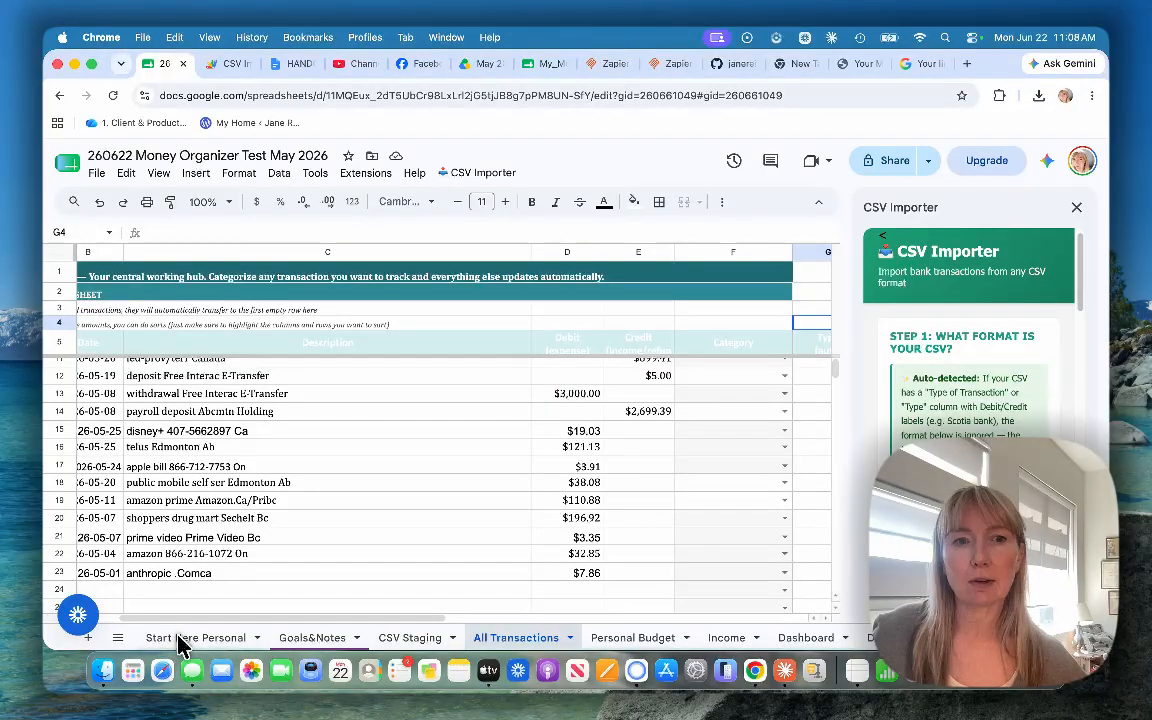
{"action": "left_click", "coordinate": [180, 639]}
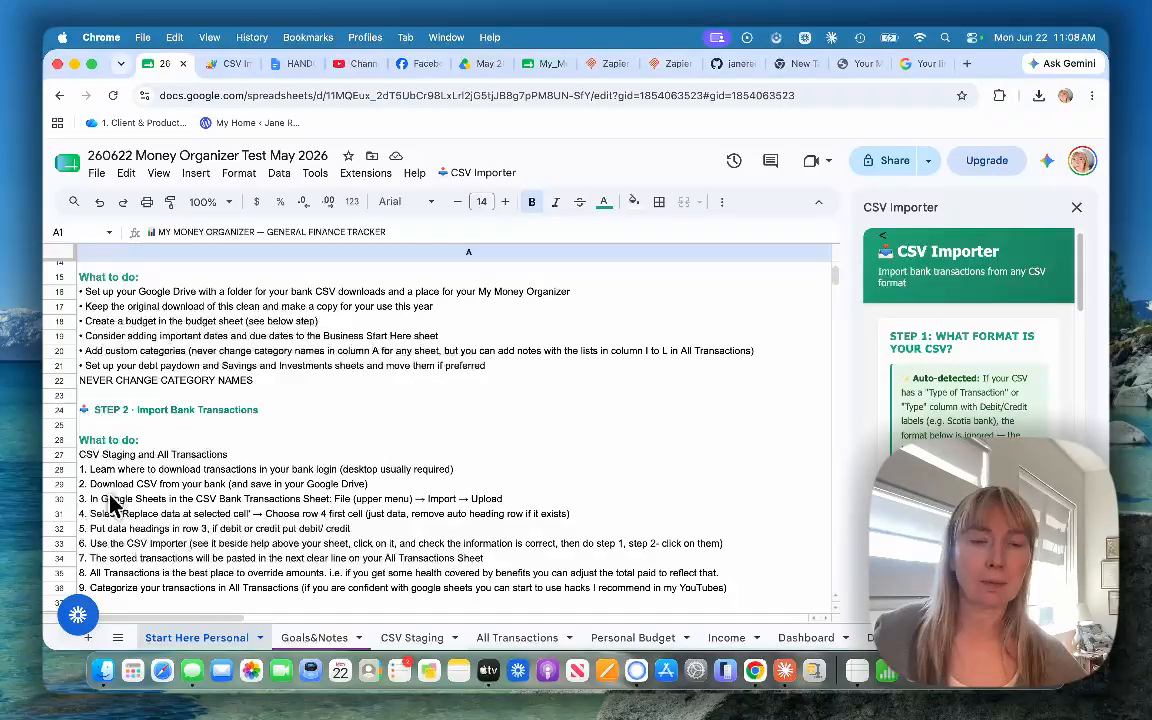